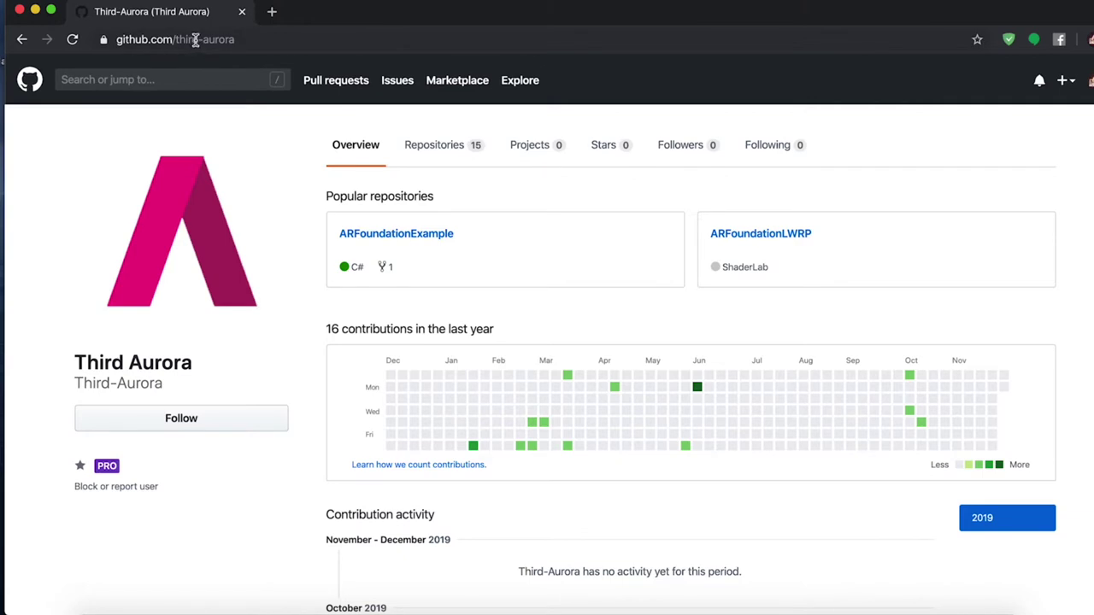
# Step: Download the ARFoundationLWRP repository from Third-Aurora's repositories as a ZIP
pyautogui.click(456, 151)
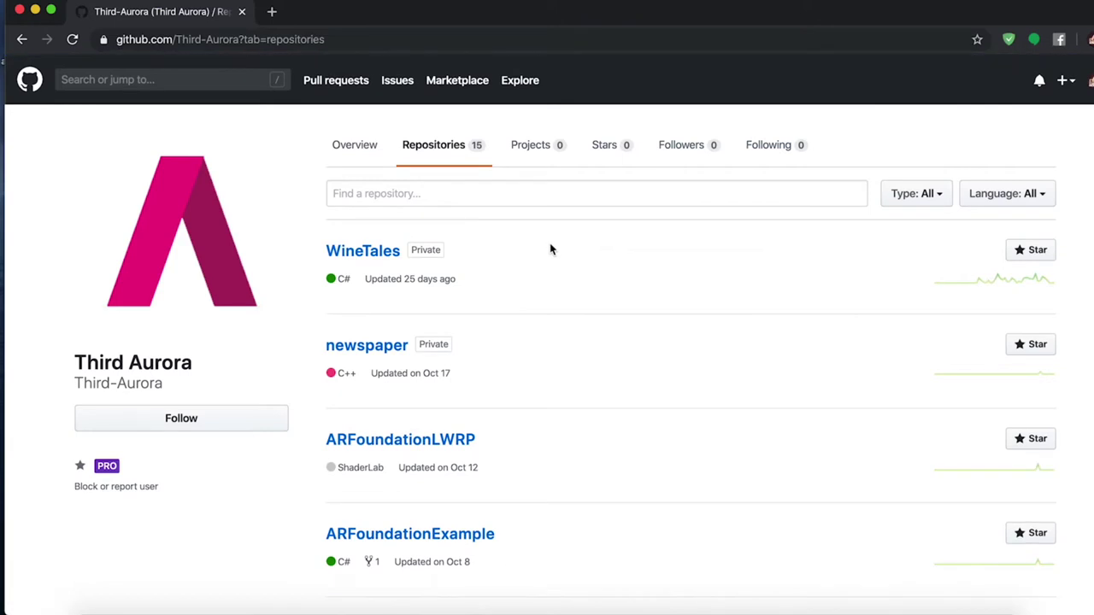
pyautogui.scroll(-1, 522, 342)
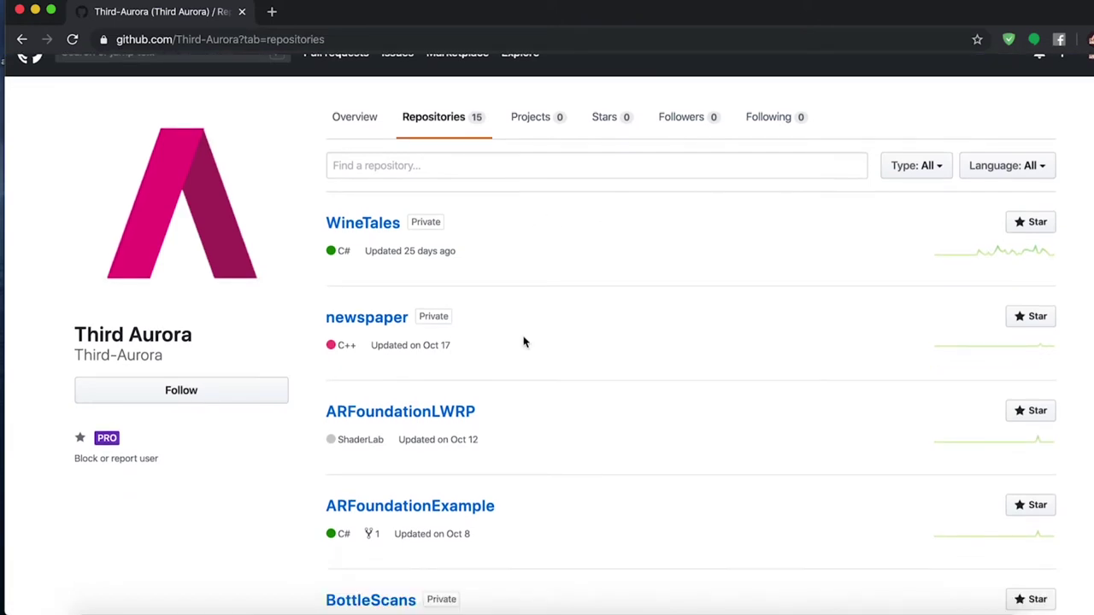
pyautogui.click(437, 414)
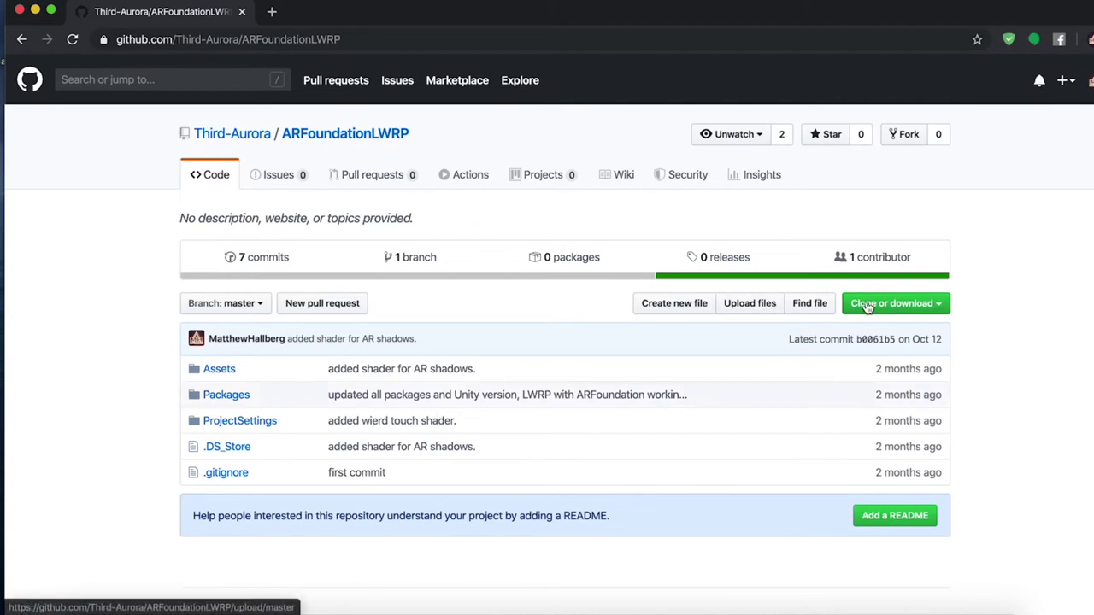
pyautogui.click(868, 308)
pyautogui.click(861, 438)
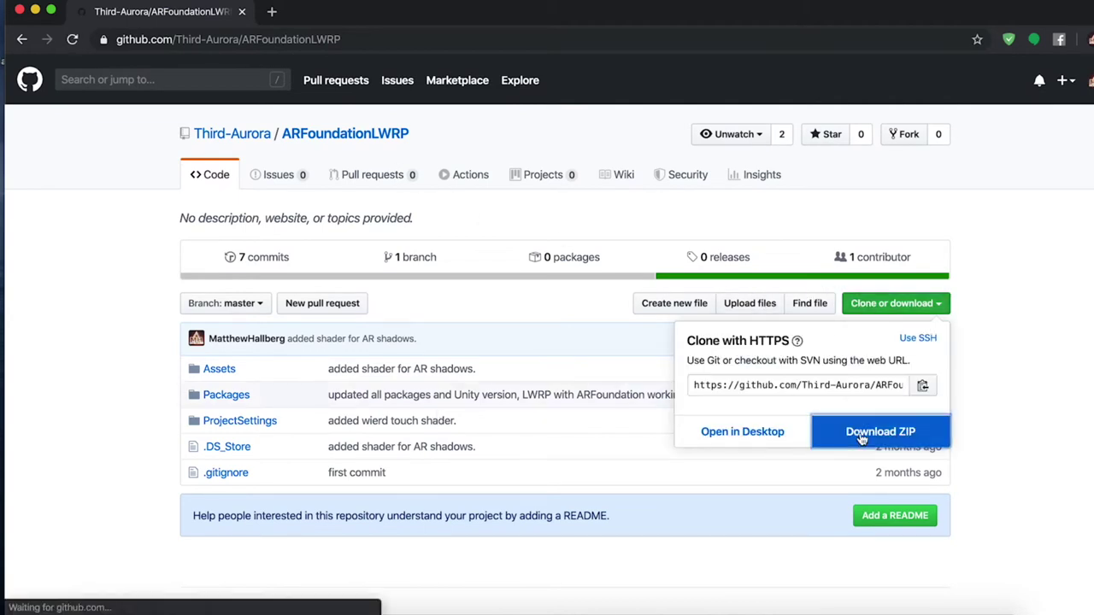
pyautogui.click(860, 389)
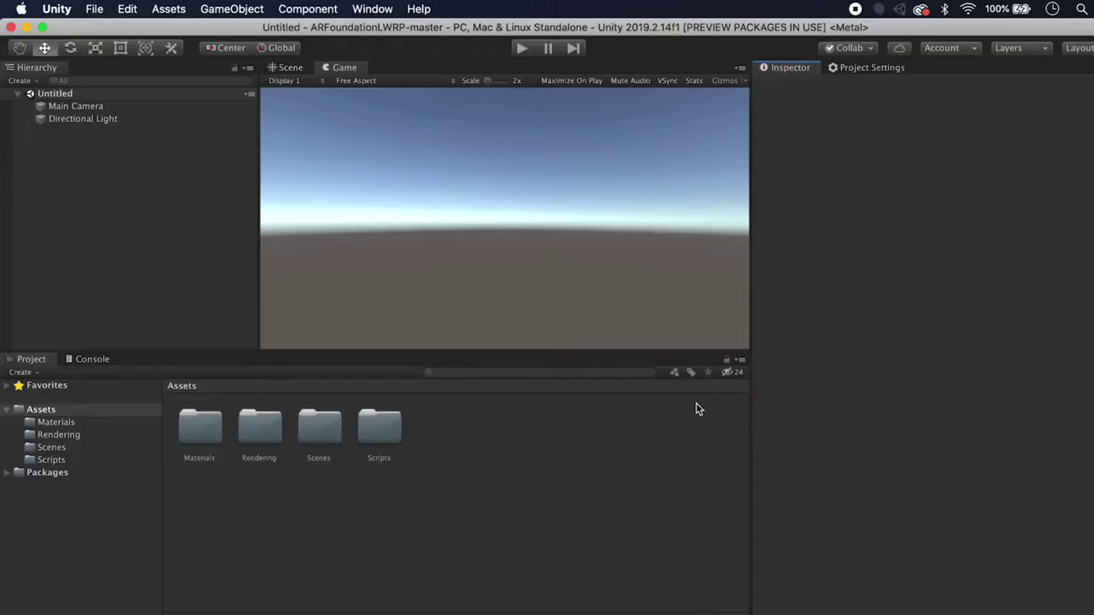
# Step: Open the main scene from the project's Scenes folder and show it in the Scene view
pyautogui.click(59, 447)
pyautogui.click(217, 434)
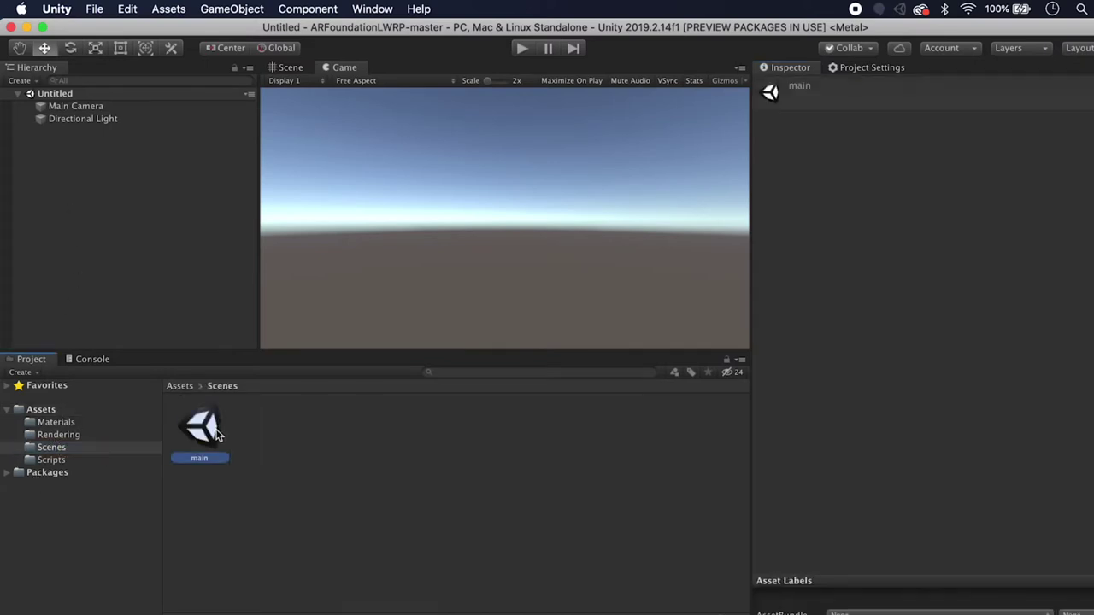
pyautogui.doubleClick(217, 434)
pyautogui.click(285, 69)
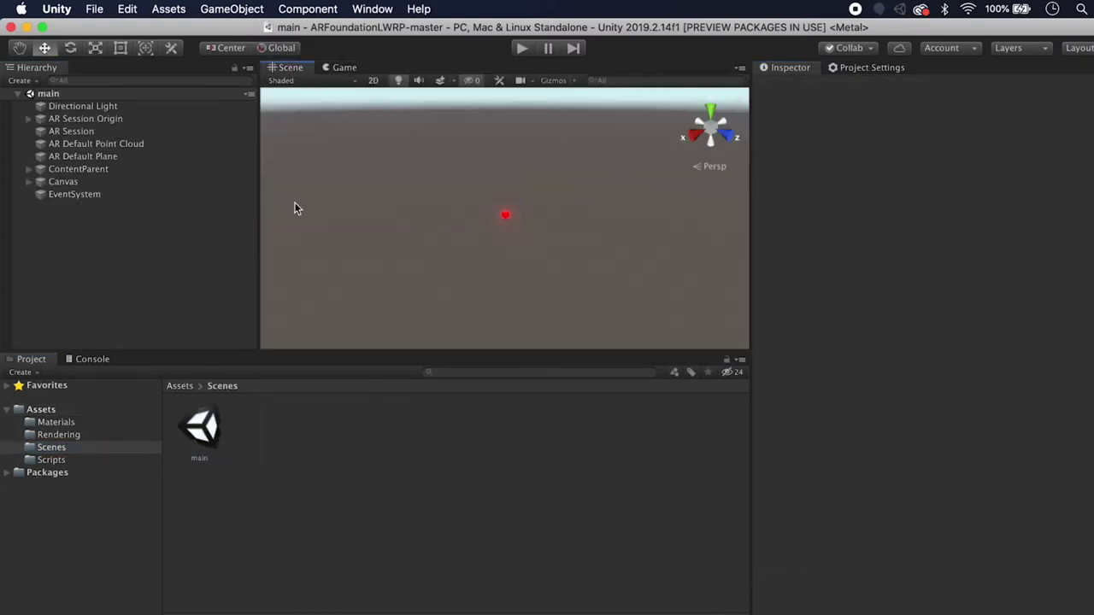
# Step: Inspect the materials assigned to the Mesh Renderer of AR Default Plane
pyautogui.click(96, 156)
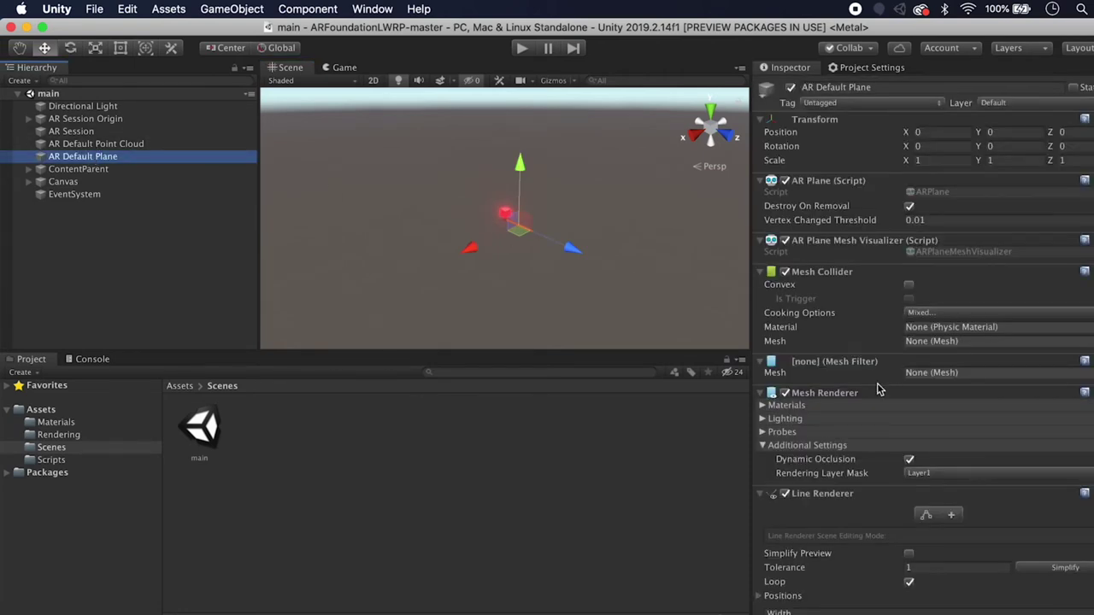
pyautogui.scroll(-1, 899, 392)
pyautogui.click(762, 401)
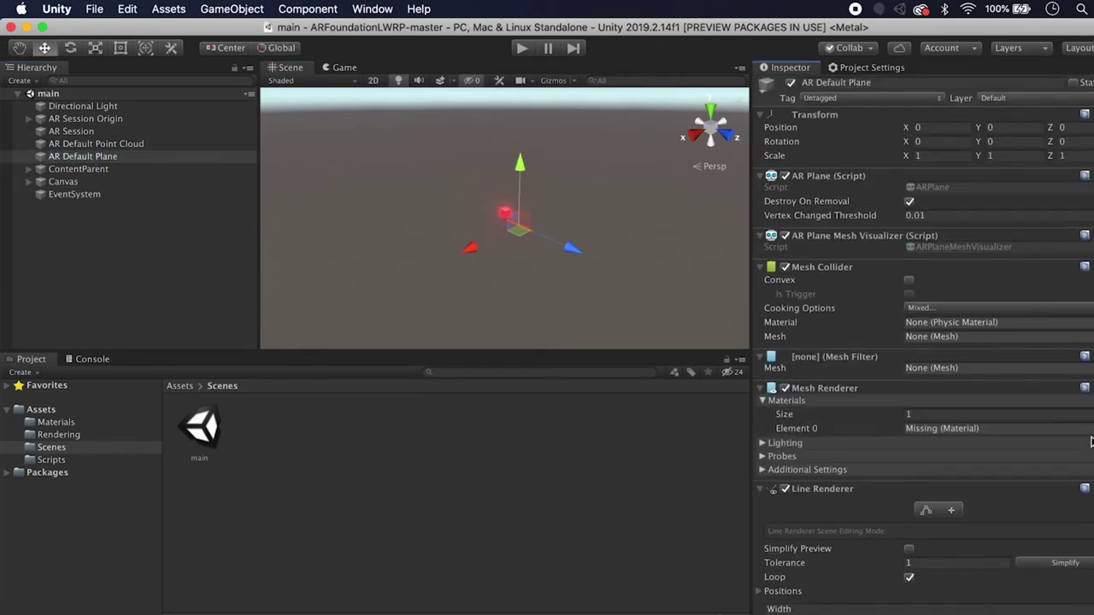
# Step: Create a new material named goundPlane in the Materials folder
pyautogui.click(72, 422)
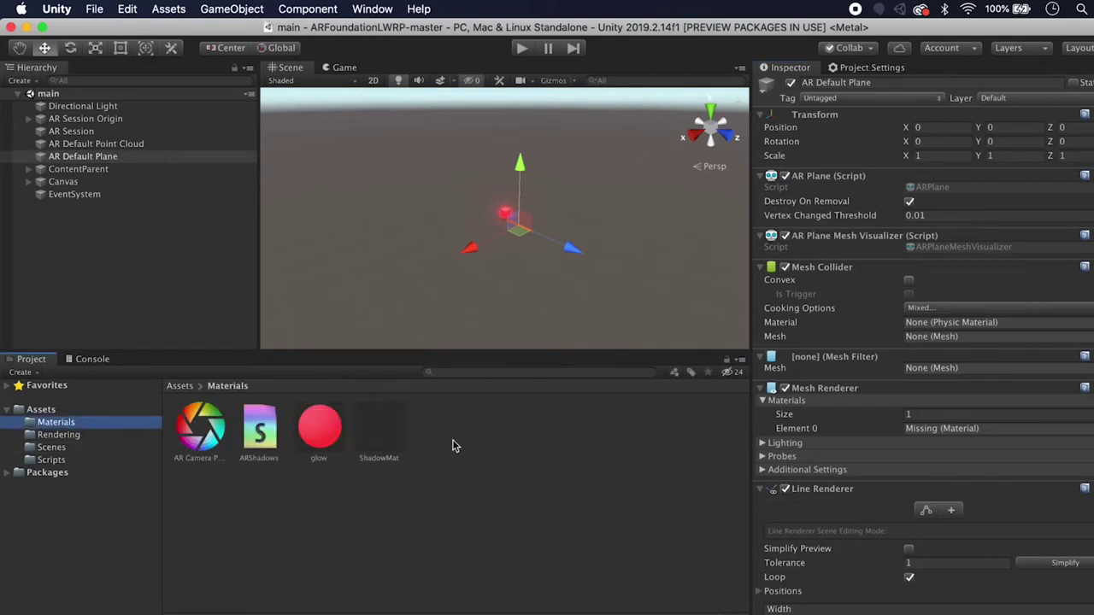
pyautogui.click(396, 437)
pyautogui.rightClick(443, 434)
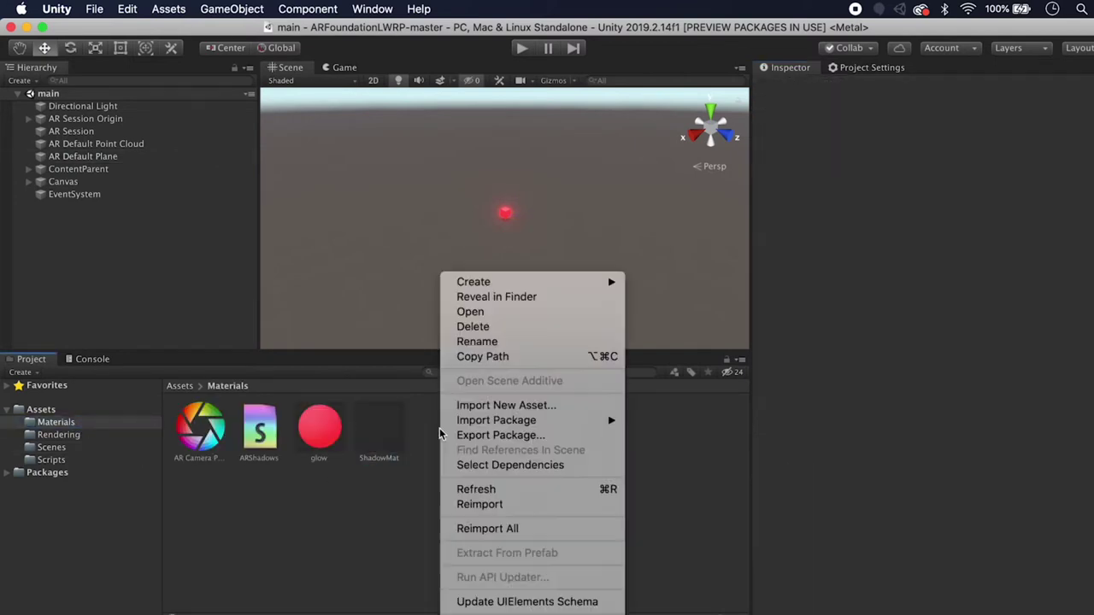
pyautogui.moveTo(509, 284)
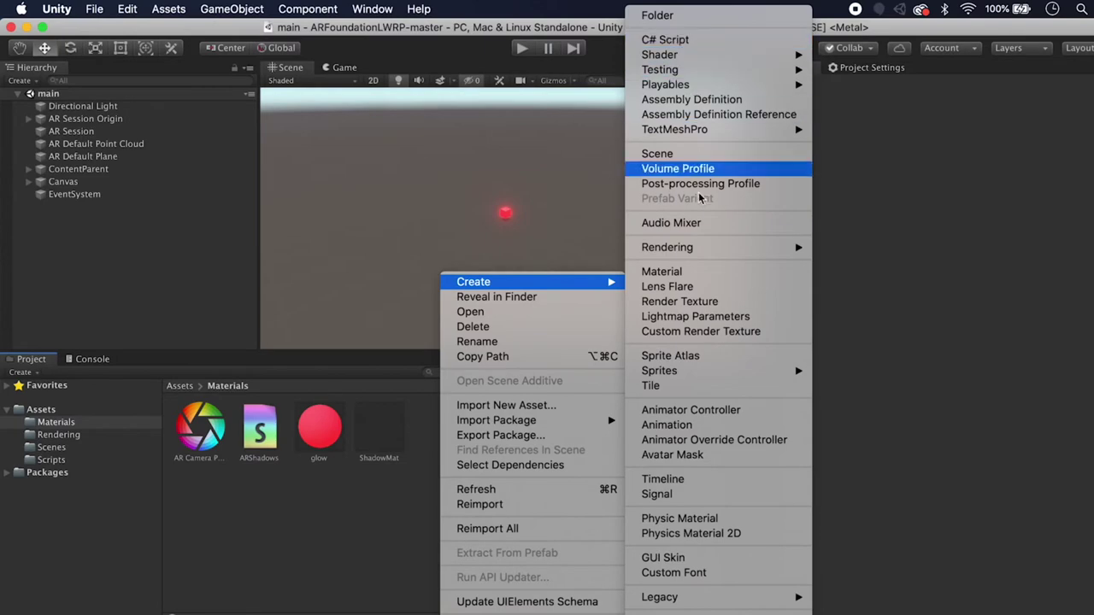
pyautogui.click(689, 279)
pyautogui.write('gold')
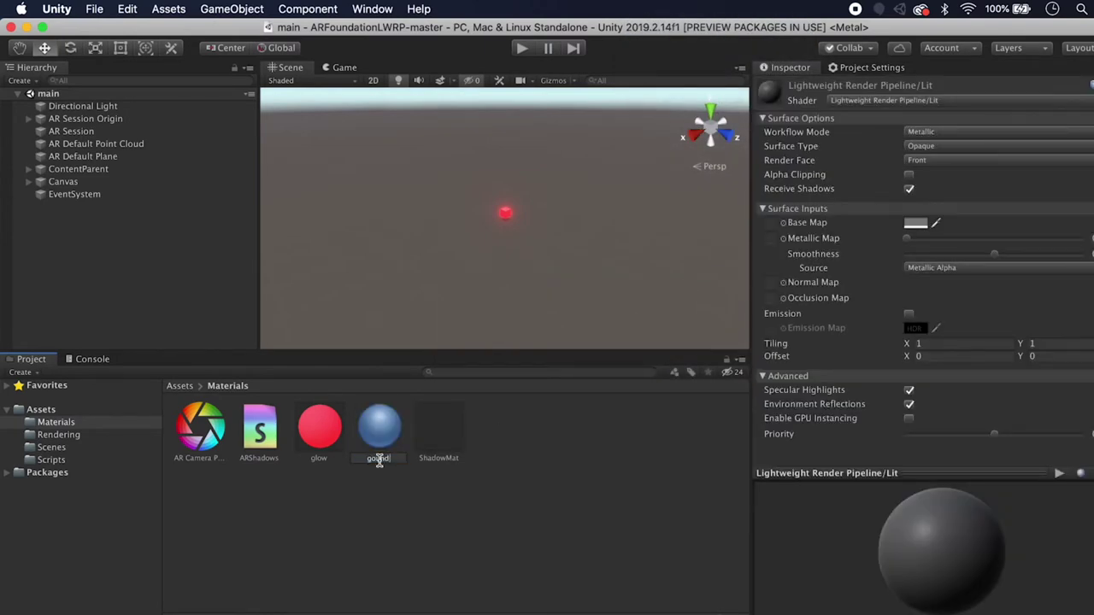
pyautogui.write('Plane')
pyautogui.press('Return')
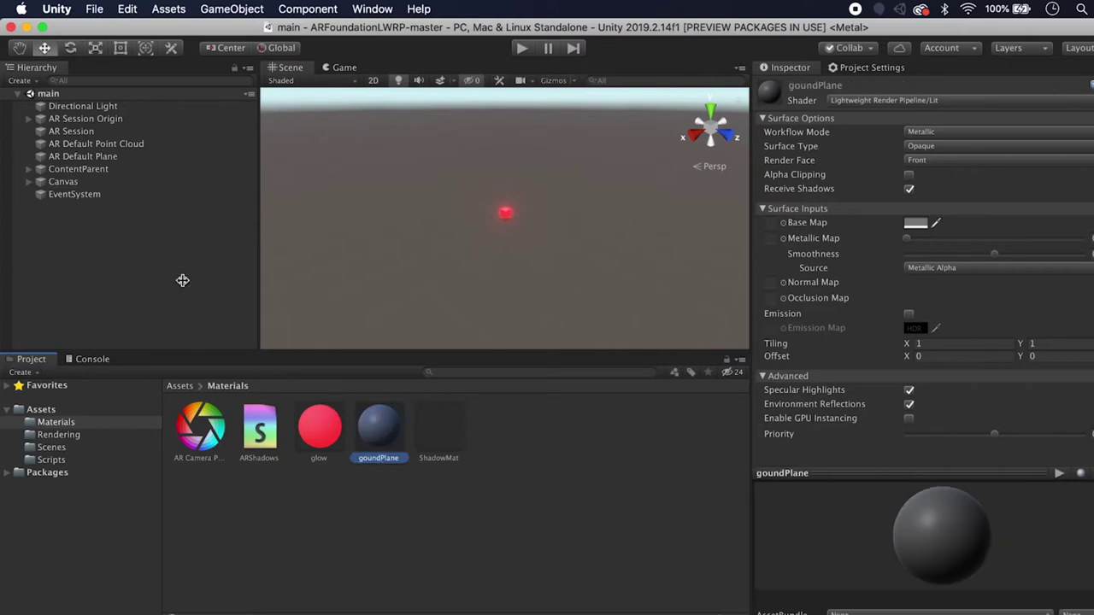
# Step: Assign the goundPlane material to Element 0 of AR Default Plane's Mesh Renderer
pyautogui.click(124, 160)
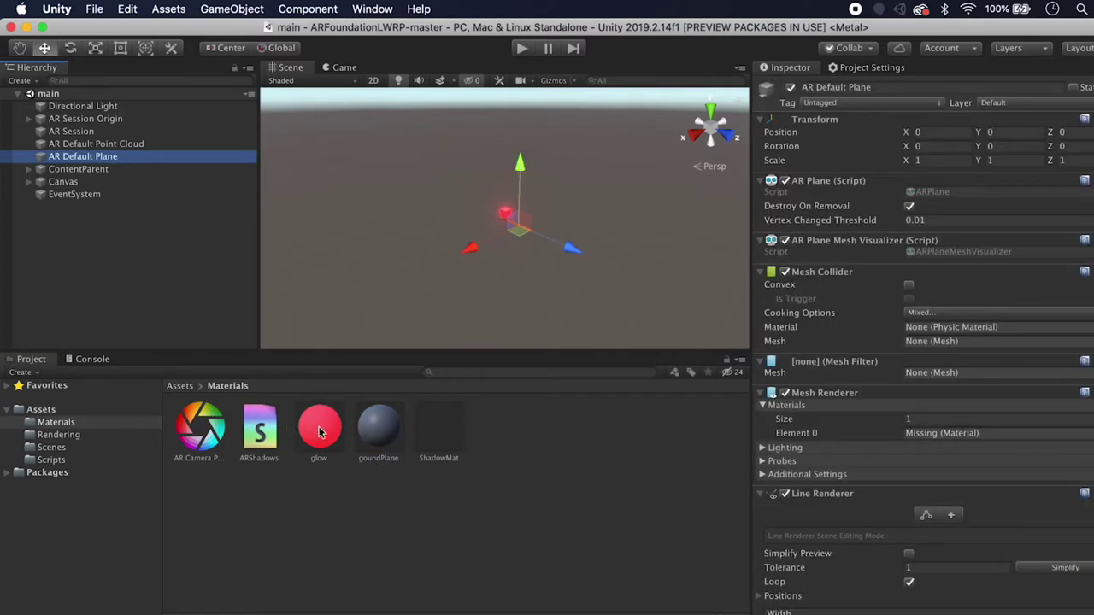
pyautogui.moveTo(384, 437); pyautogui.dragTo(959, 436)
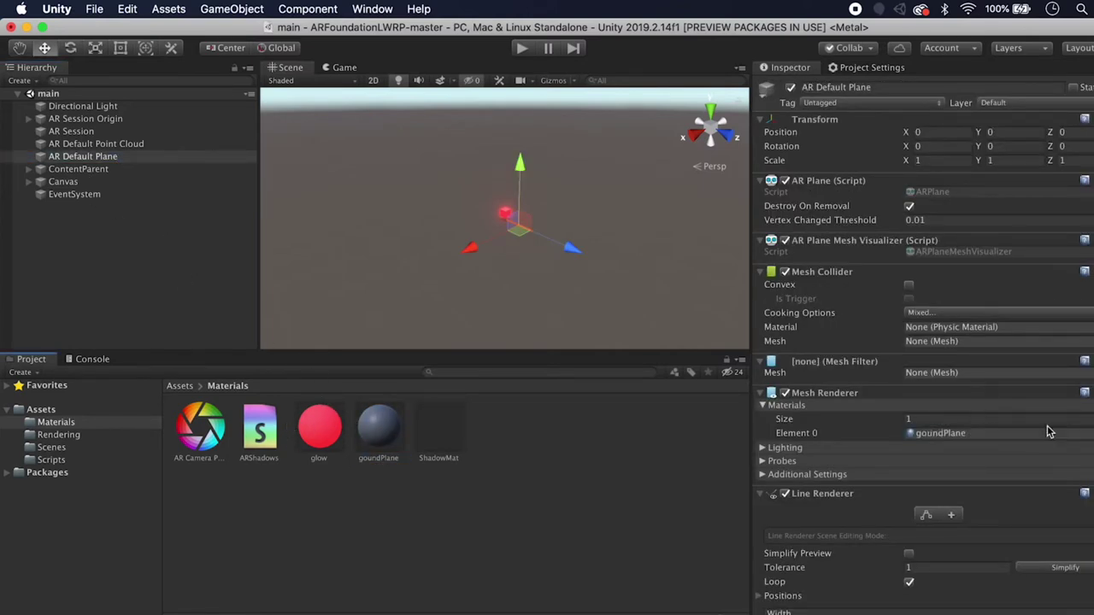
pyautogui.click(763, 405)
pyautogui.click(552, 440)
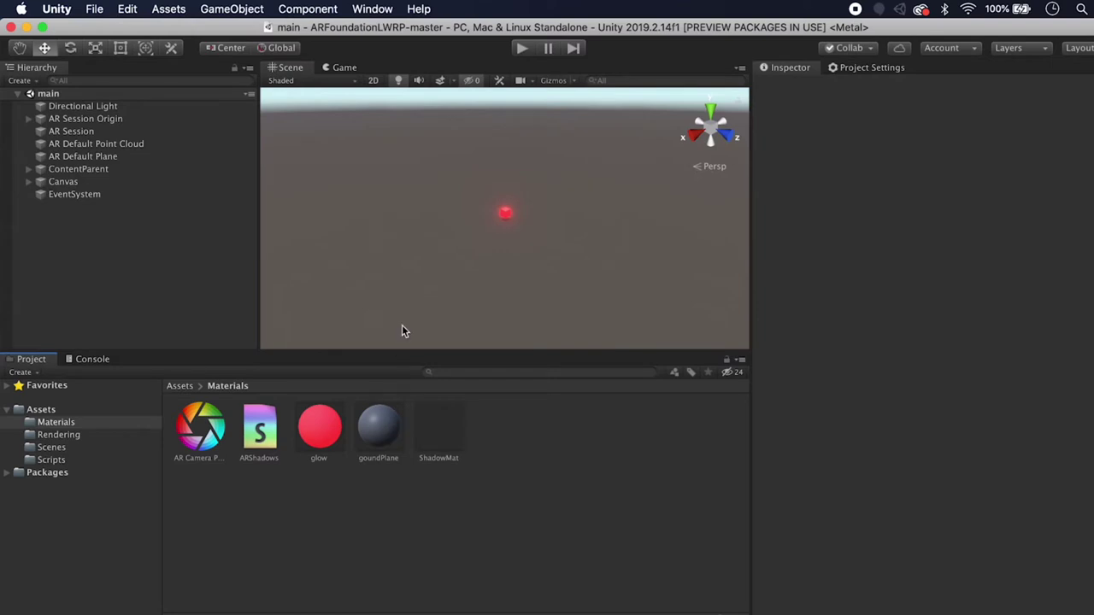
# Step: Remove the Plane Mesh Filter and Mesh Renderer components from ContentParent
pyautogui.click(72, 169)
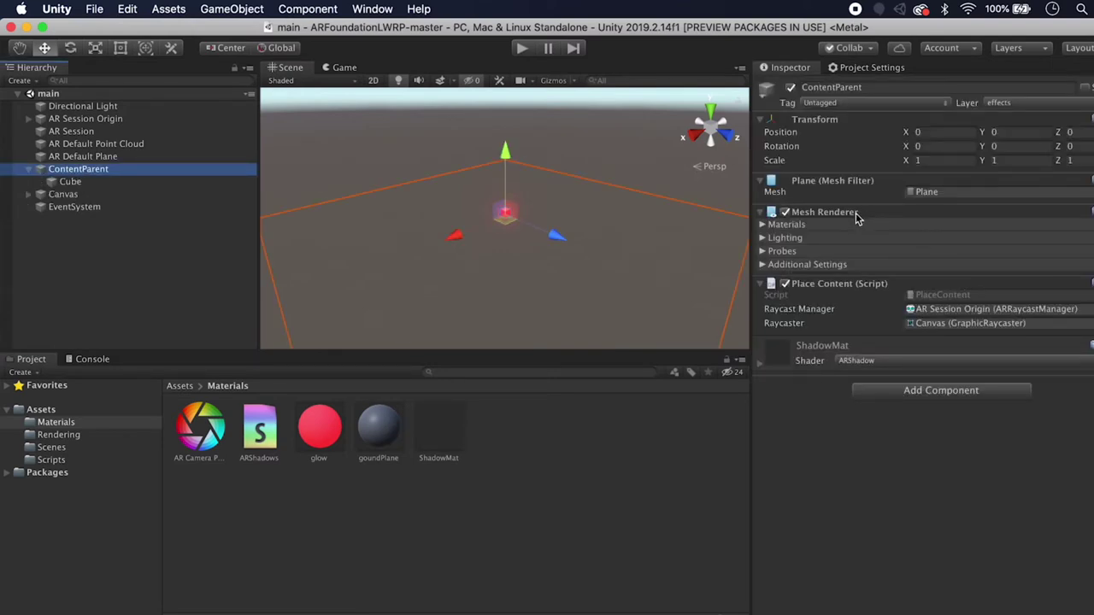
pyautogui.click(1087, 181)
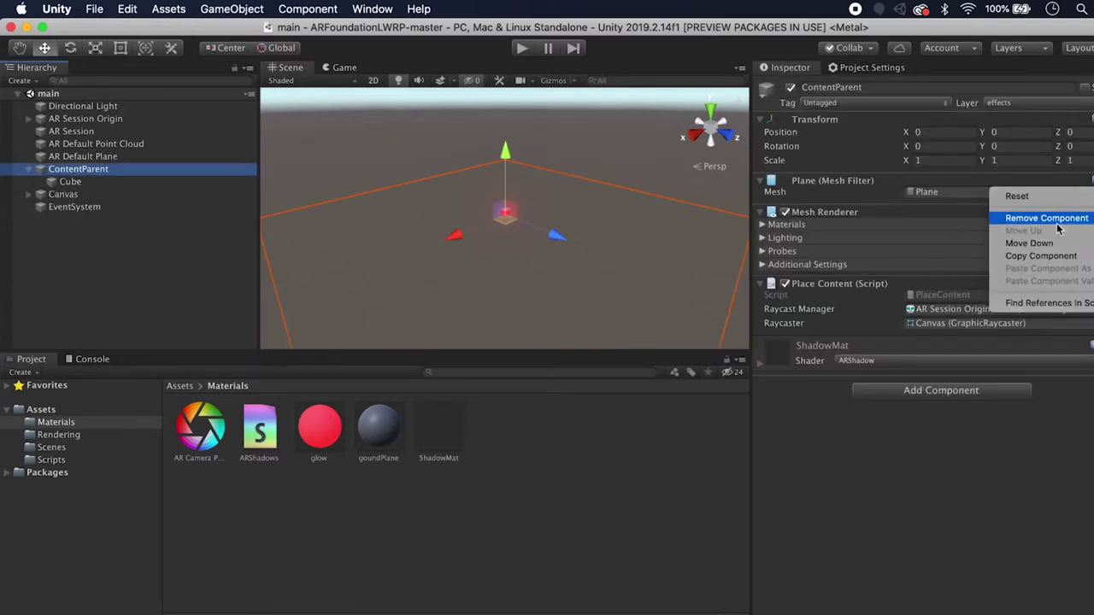
pyautogui.click(1026, 214)
pyautogui.click(1087, 181)
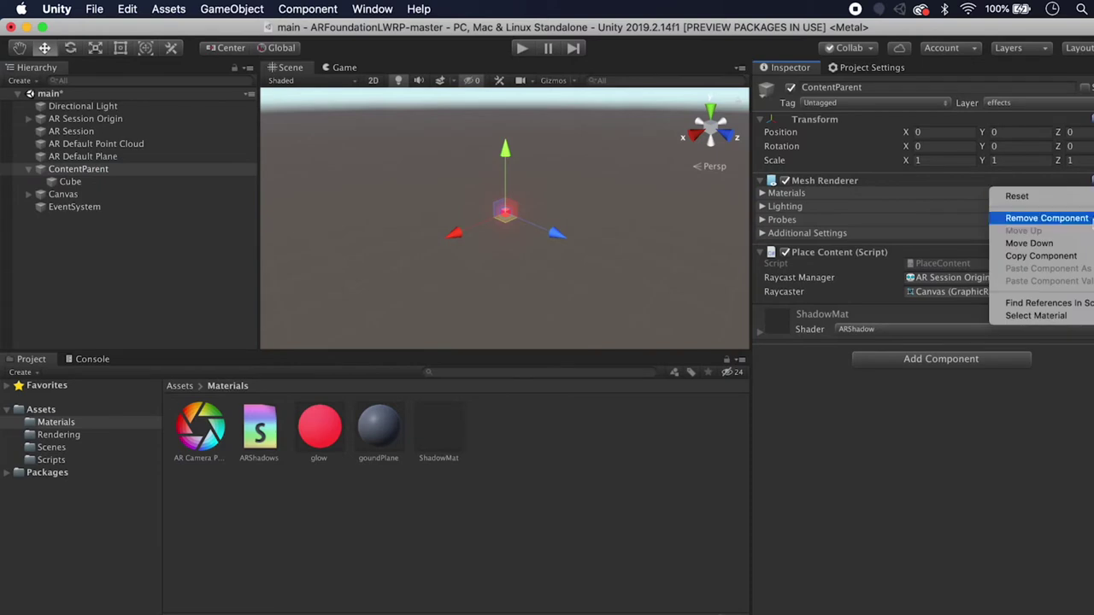
pyautogui.click(1088, 219)
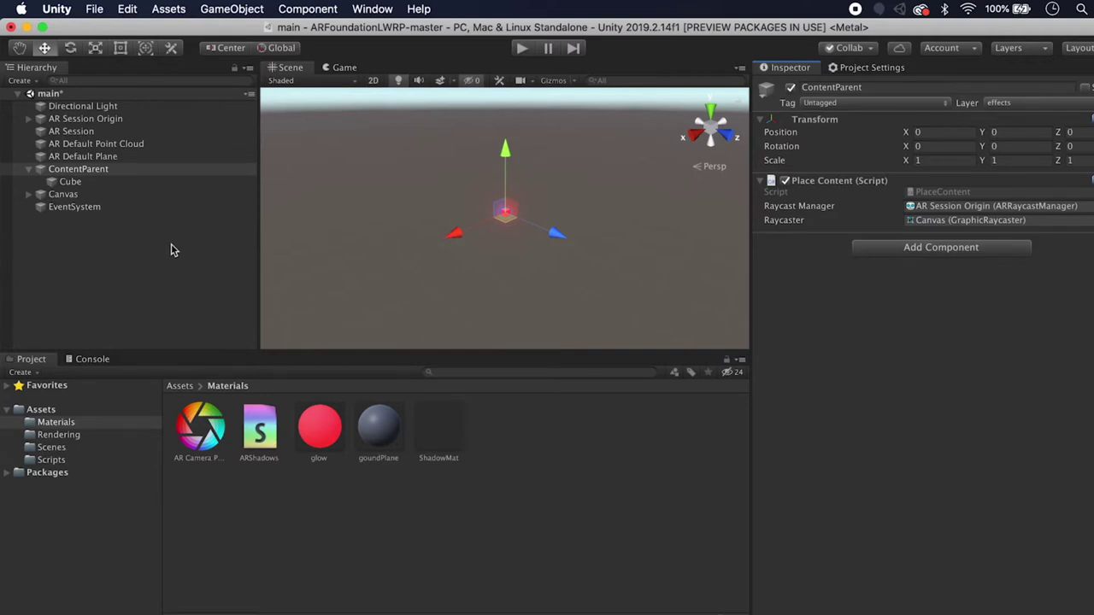
pyautogui.click(144, 261)
# Step: Add an empty child object named Portal under ContentParent and delete the existing Cube child
pyautogui.rightClick(85, 169)
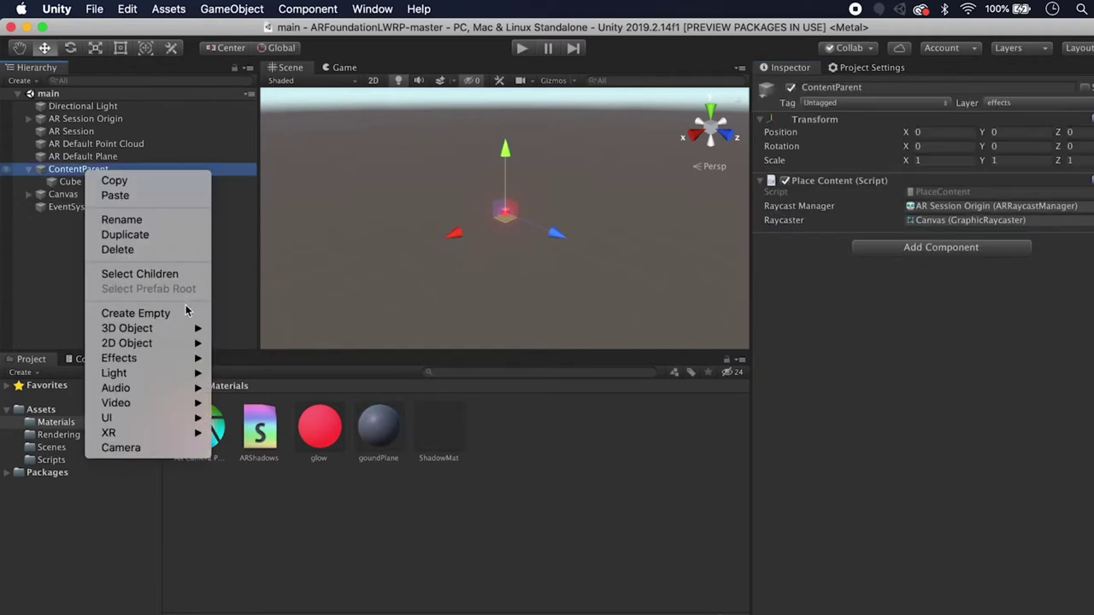
pyautogui.click(184, 315)
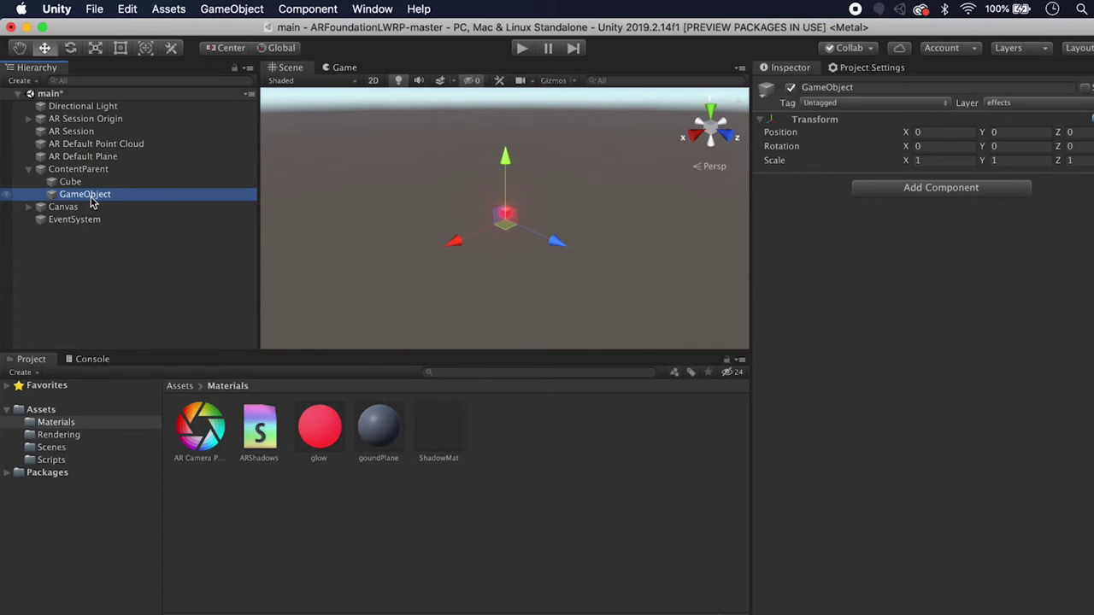
pyautogui.press('Return')
pyautogui.write('Por')
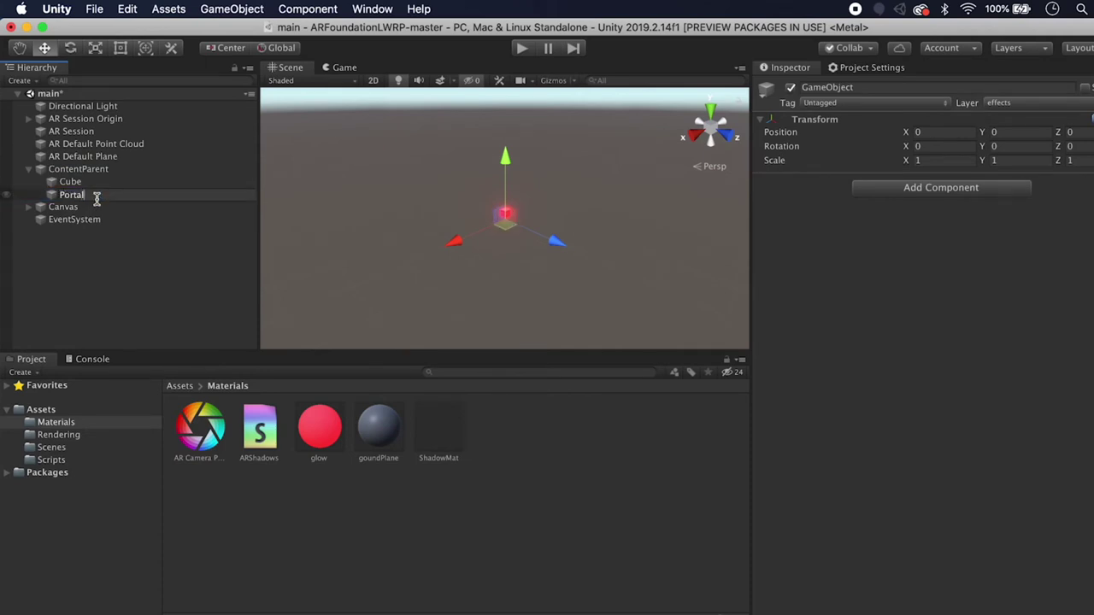
pyautogui.write('tal')
pyautogui.press('Return')
pyautogui.click(86, 182)
pyautogui.press('super+BackSpace')
# Step: Add an empty child object named PortalFrame under Portal
pyautogui.click(80, 185)
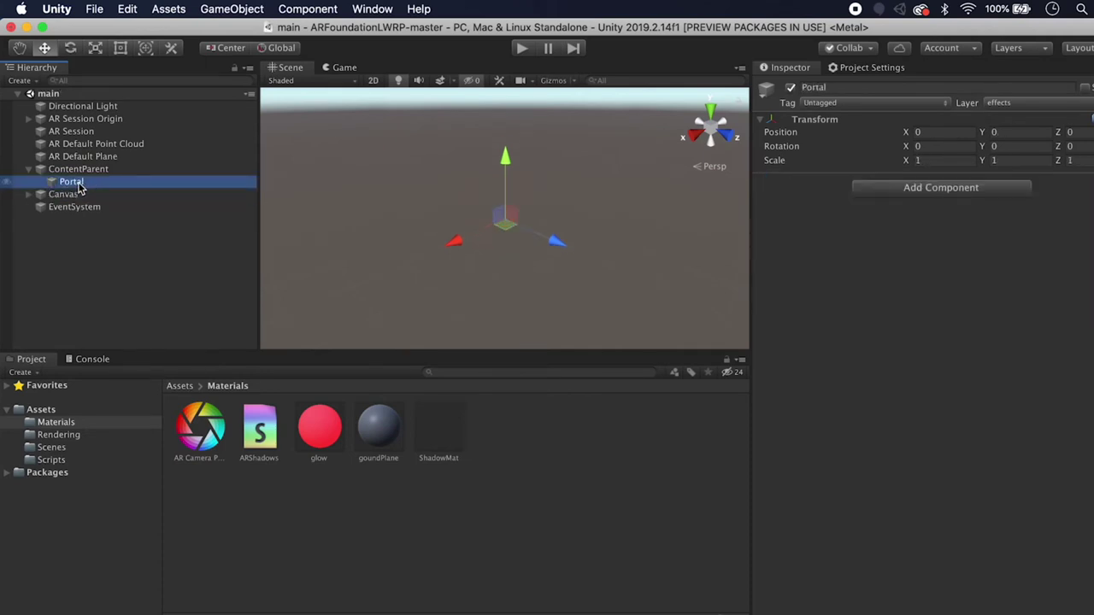
pyautogui.rightClick(79, 188)
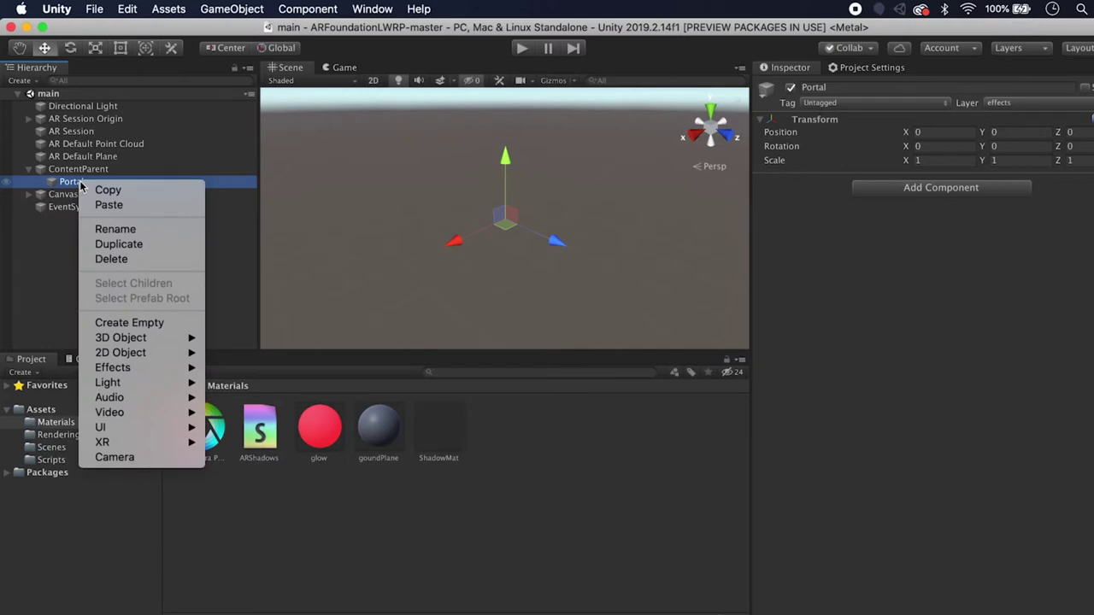
pyautogui.click(147, 326)
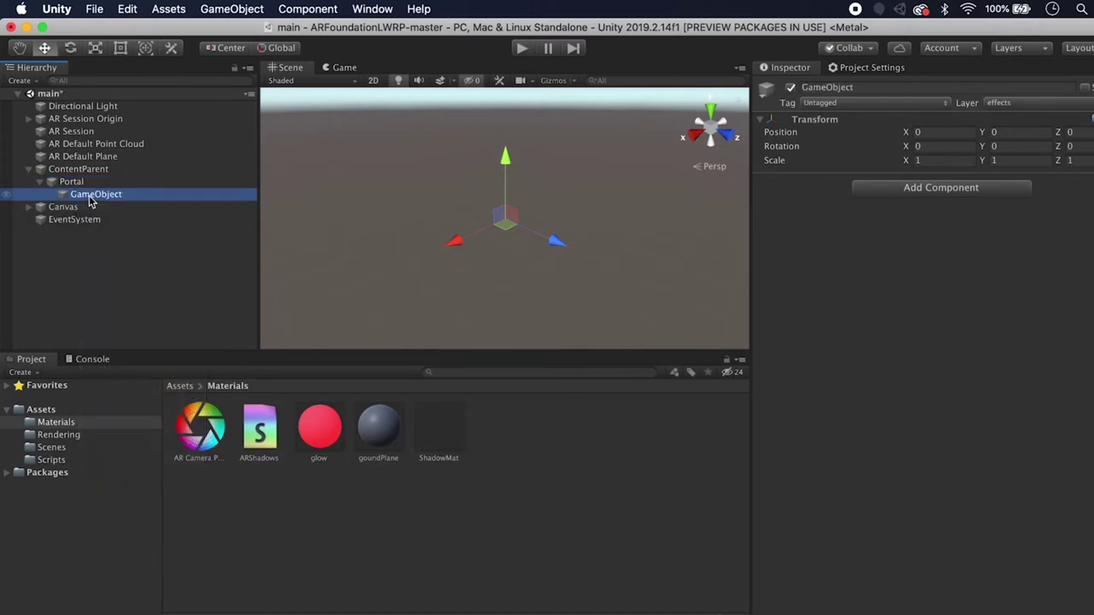
pyautogui.click(89, 196)
pyautogui.write('PortalFram')
pyautogui.press('Return')
# Step: Add a cube under PortalFrame and set its scale to X 0.1, Y 2, Z 0.1
pyautogui.rightClick(127, 196)
pyautogui.moveTo(171, 348)
pyautogui.click(276, 349)
pyautogui.click(924, 161)
pyautogui.write('0.1')
pyautogui.press('Tab')
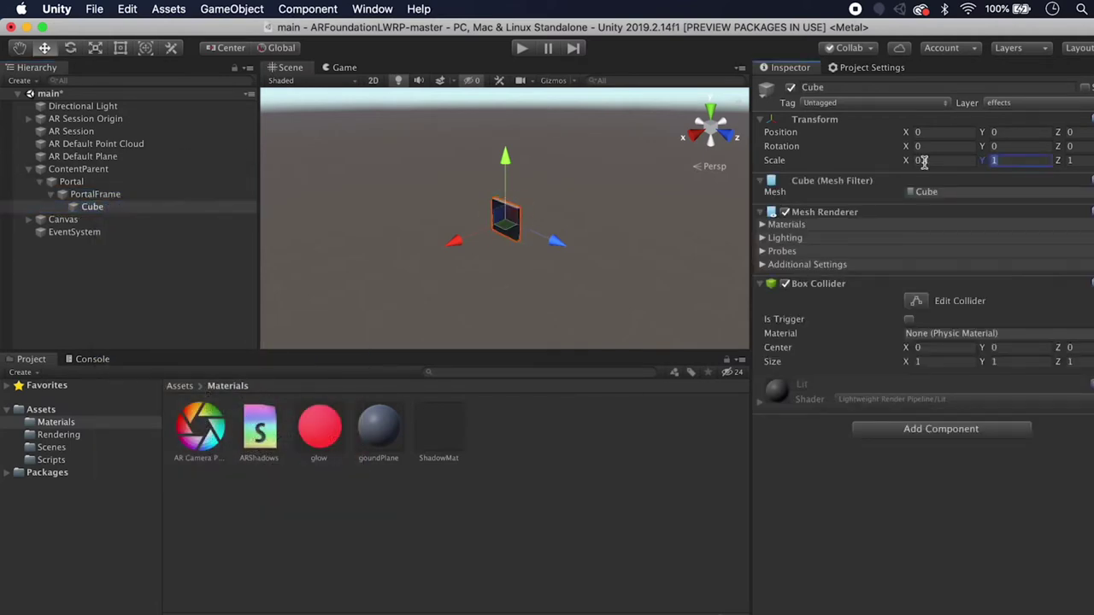
pyautogui.write('2')
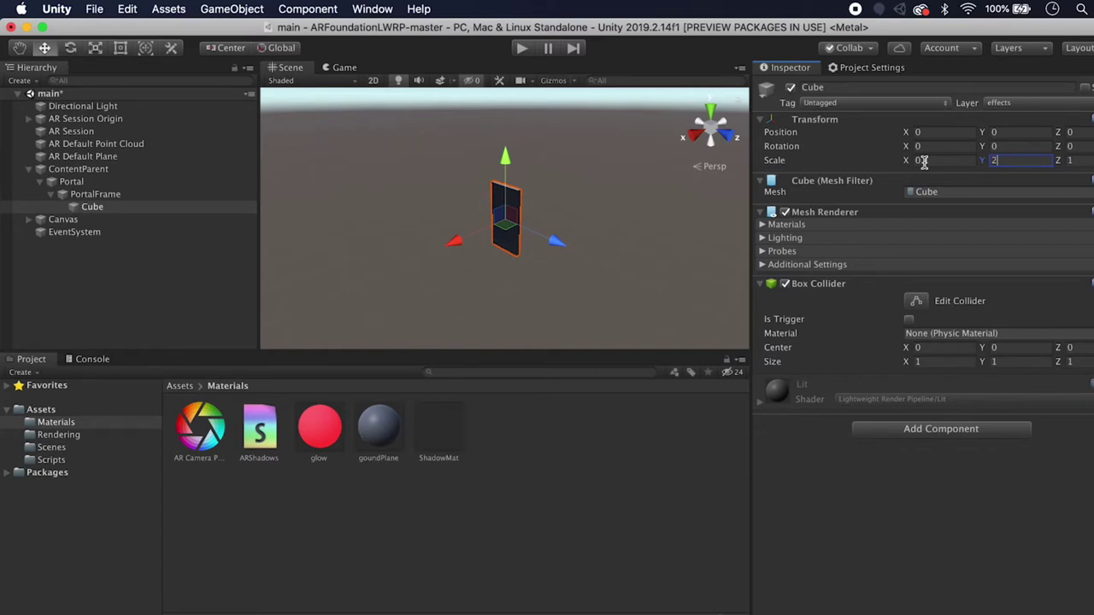
pyautogui.press('Tab')
pyautogui.write('.1')
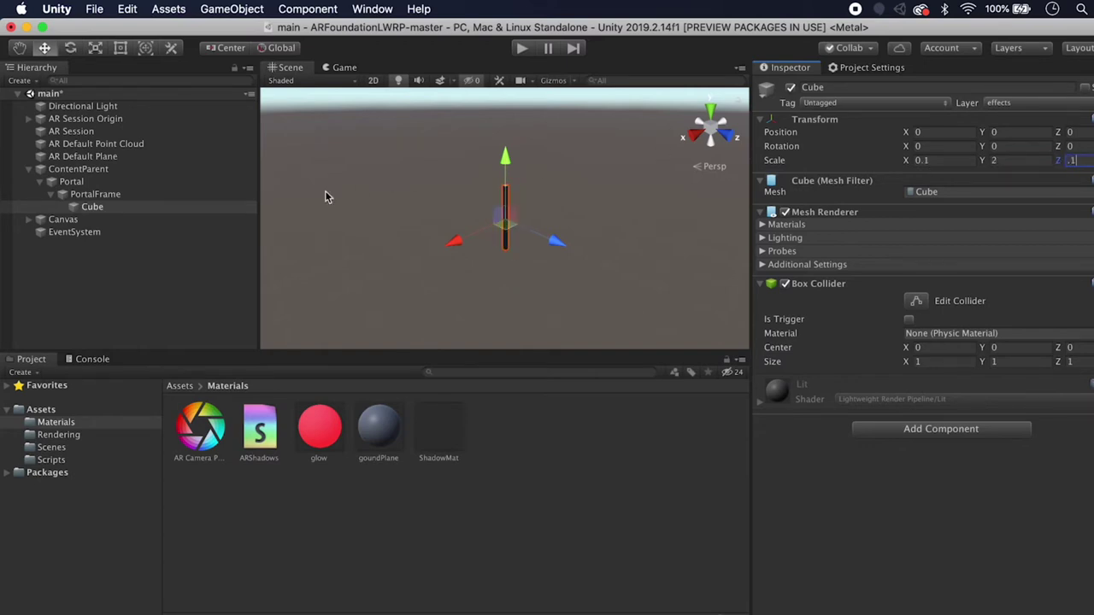
# Step: Set the cube's position to Y 1 and X -0.5
pyautogui.keyDown('alt'); pyautogui.moveTo(511, 223); pyautogui.dragTo(720, 183); pyautogui.keyUp('alt')
pyautogui.click(1014, 133)
pyautogui.write('1')
pyautogui.keyDown('alt'); pyautogui.moveTo(640, 220); pyautogui.dragTo(584, 195); pyautogui.keyUp('alt')
pyautogui.click(951, 130)
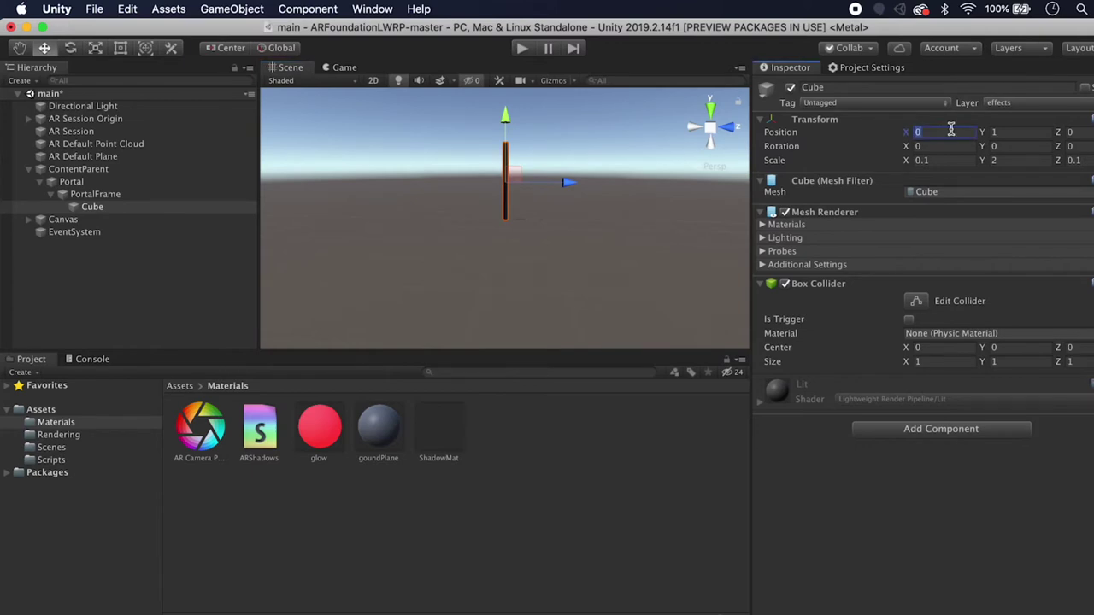
pyautogui.write('-.5')
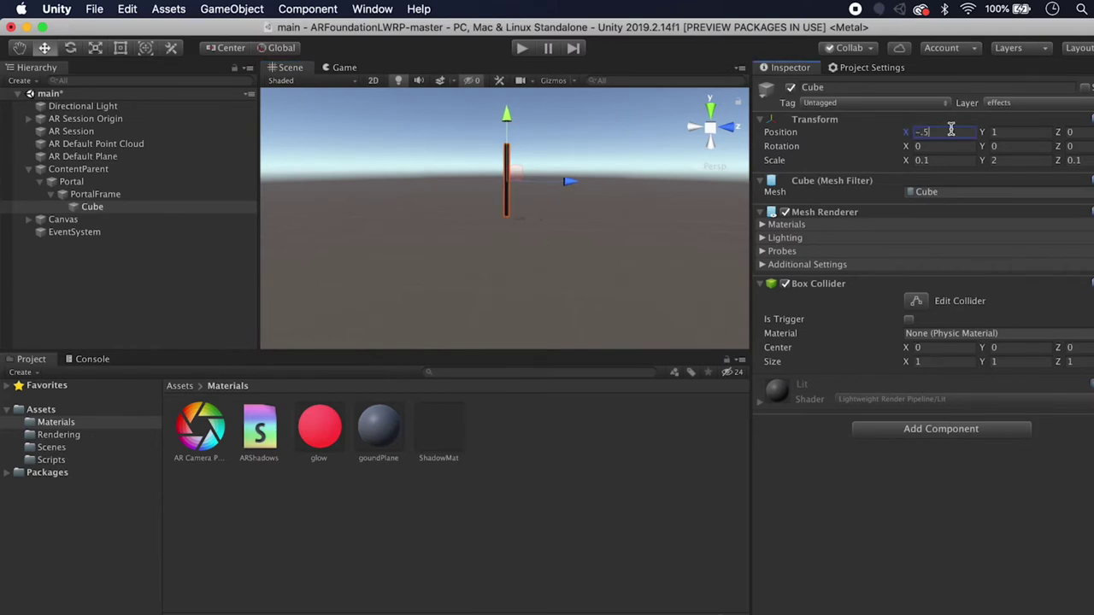
# Step: Duplicate the cube in PortalFrame and set the copy's X position to 0.5
pyautogui.rightClick(111, 207)
pyautogui.click(152, 264)
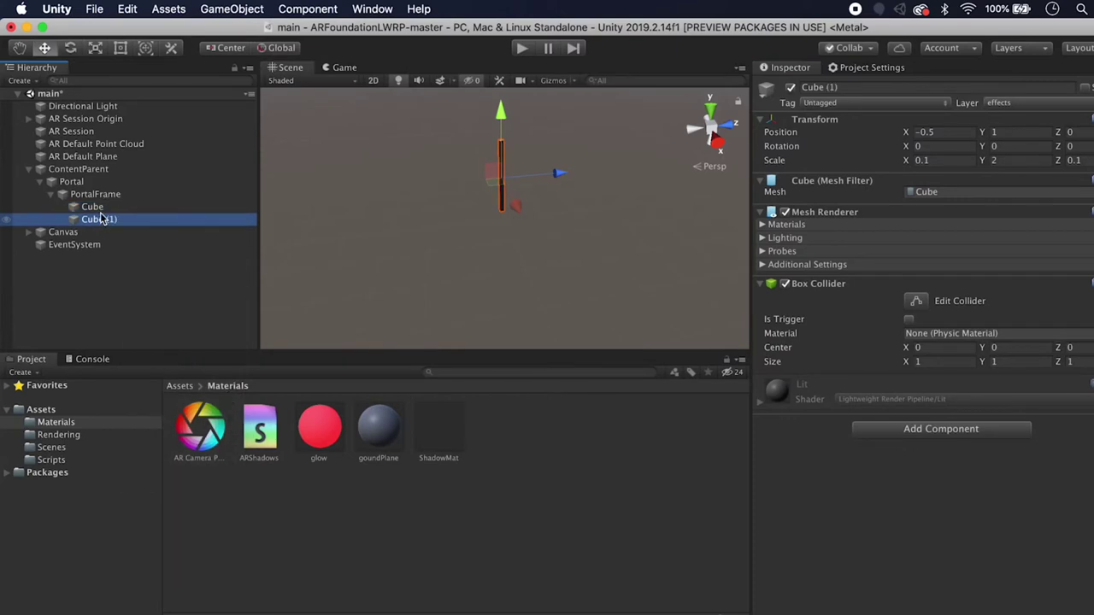
pyautogui.click(936, 132)
pyautogui.write('0.5')
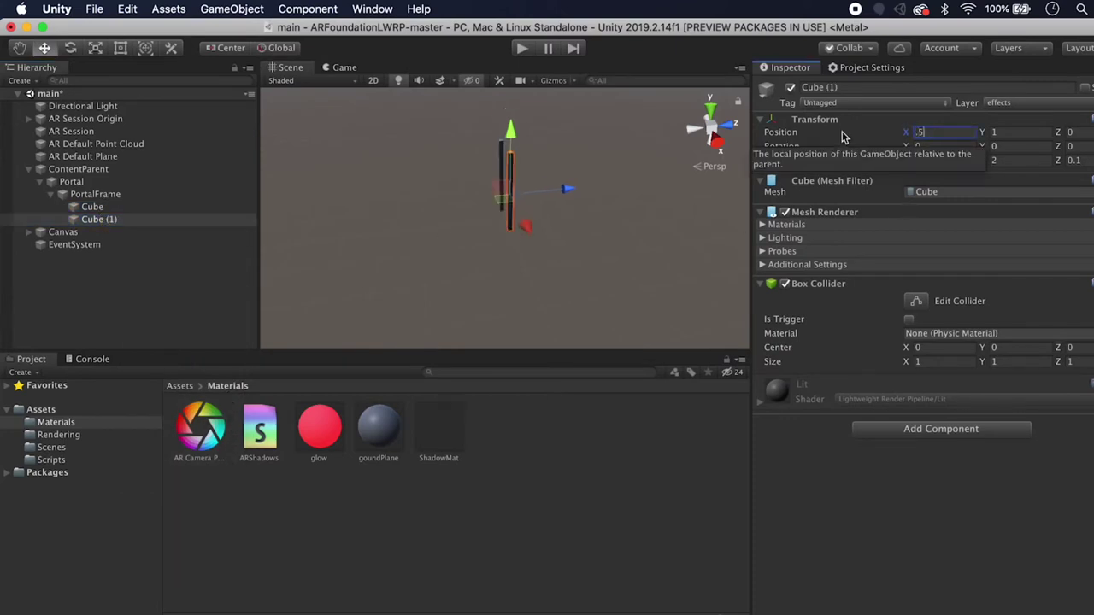
pyautogui.keyDown('alt'); pyautogui.moveTo(539, 172); pyautogui.dragTo(719, 163); pyautogui.keyUp('alt')
# Step: Duplicate Cube (1) in PortalFrame and place the copy horizontally across the tops of the two posts
pyautogui.rightClick(116, 220)
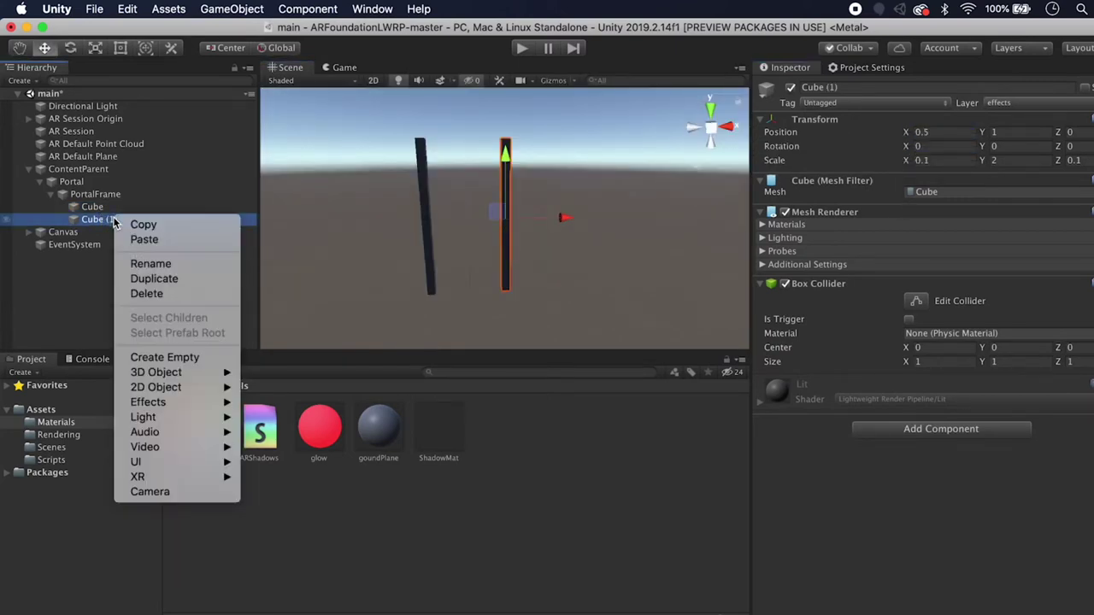
pyautogui.click(156, 276)
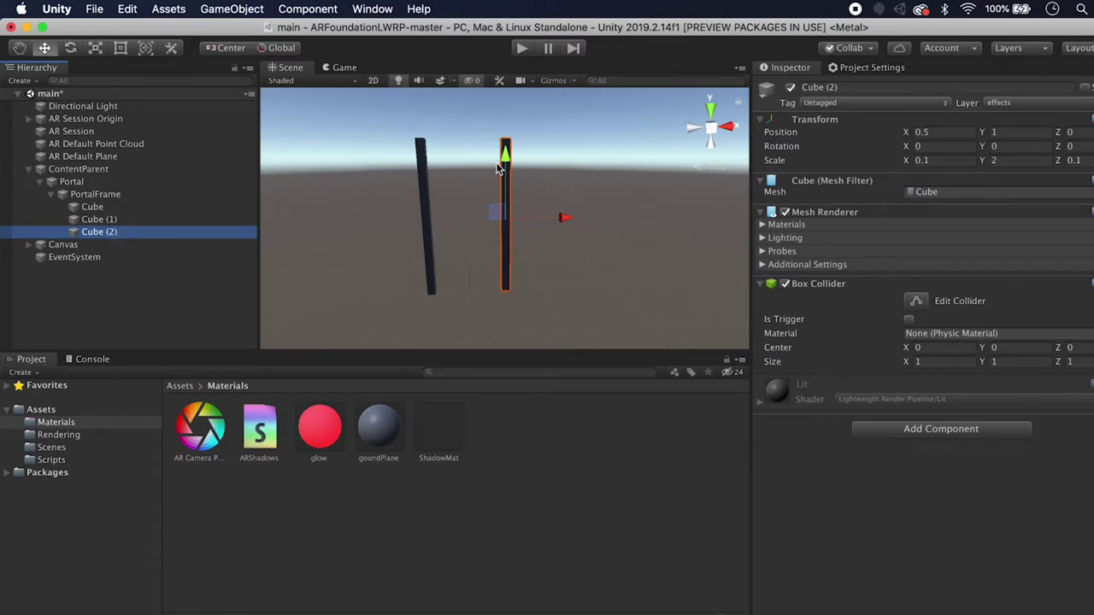
pyautogui.moveTo(498, 168); pyautogui.dragTo(518, 84)
pyautogui.keyDown('alt'); pyautogui.moveTo(315, 278); pyautogui.dragTo(479, 266); pyautogui.keyUp('alt')
pyautogui.press('w')
pyautogui.click(51, 195)
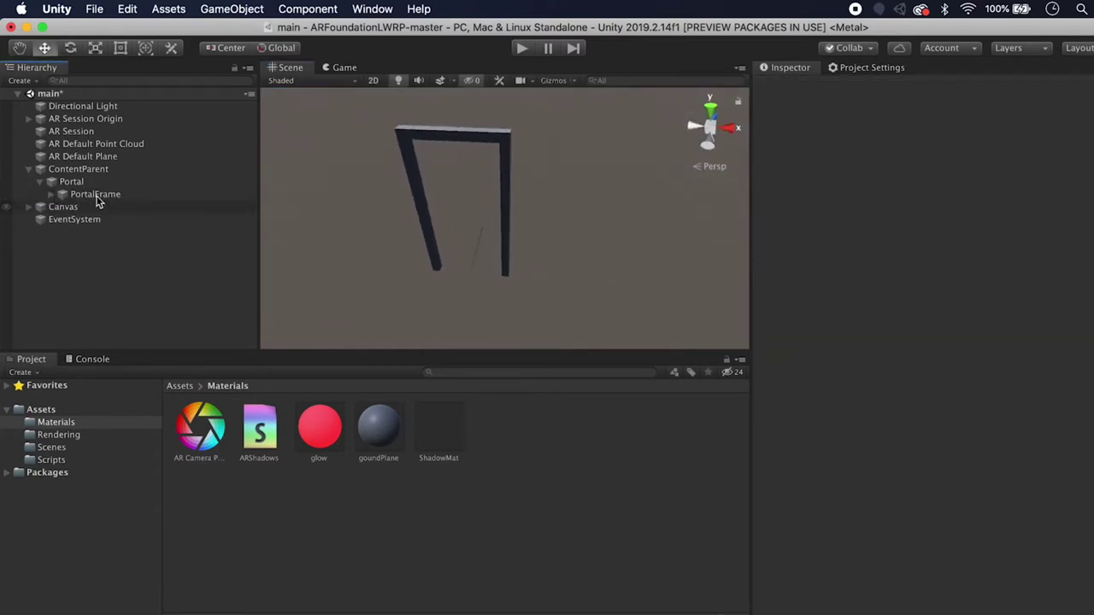
# Step: Add a quad and make it a direct child of Portal, above PortalFrame
pyautogui.rightClick(101, 198)
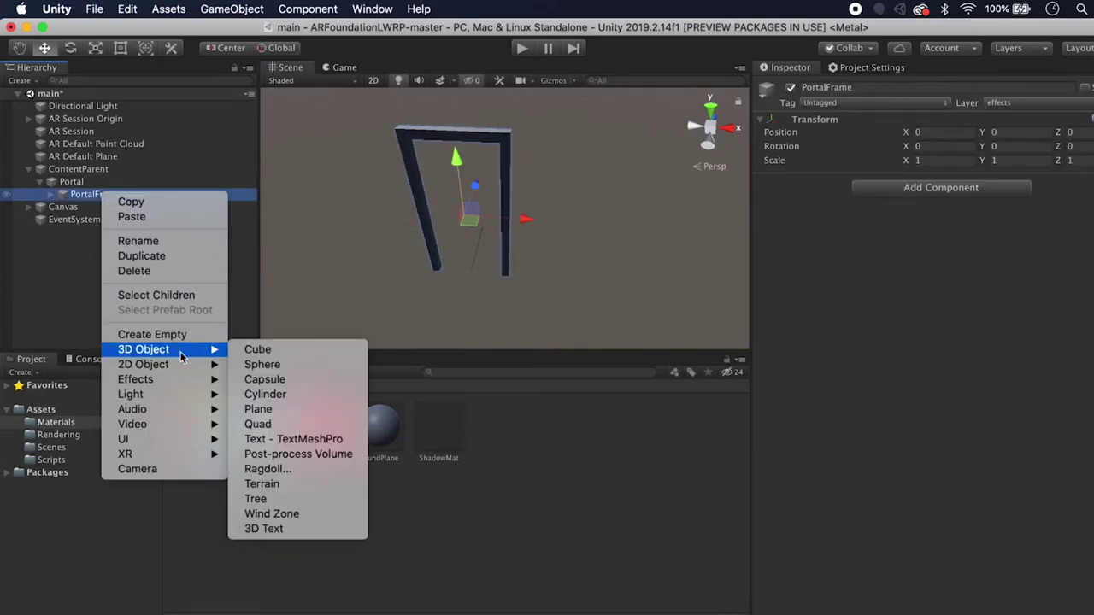
pyautogui.moveTo(195, 354)
pyautogui.click(257, 424)
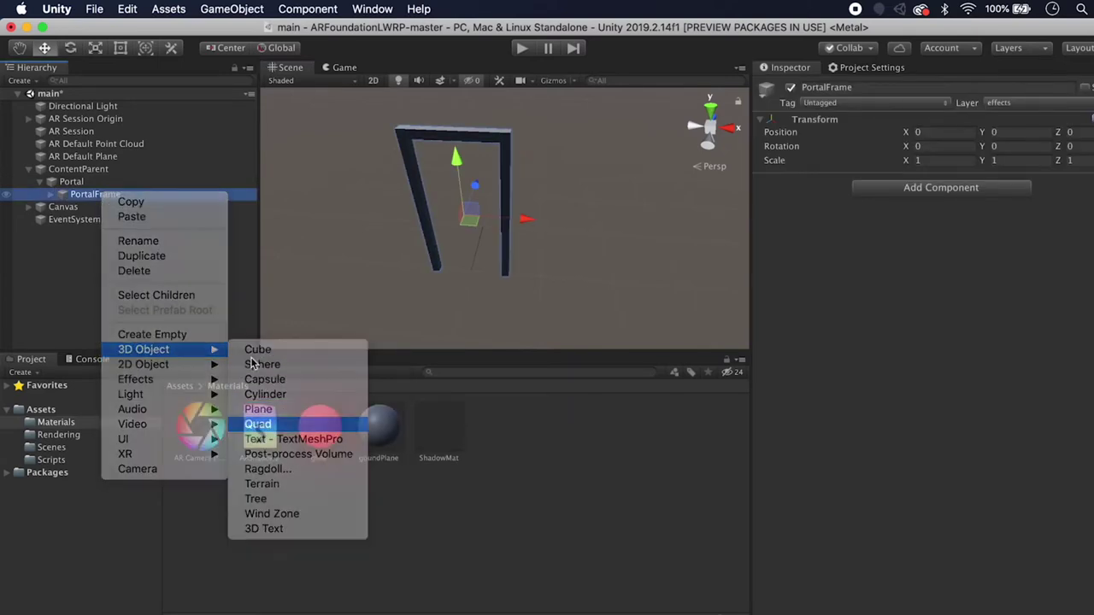
pyautogui.moveTo(100, 248); pyautogui.dragTo(79, 192)
pyautogui.click(60, 208)
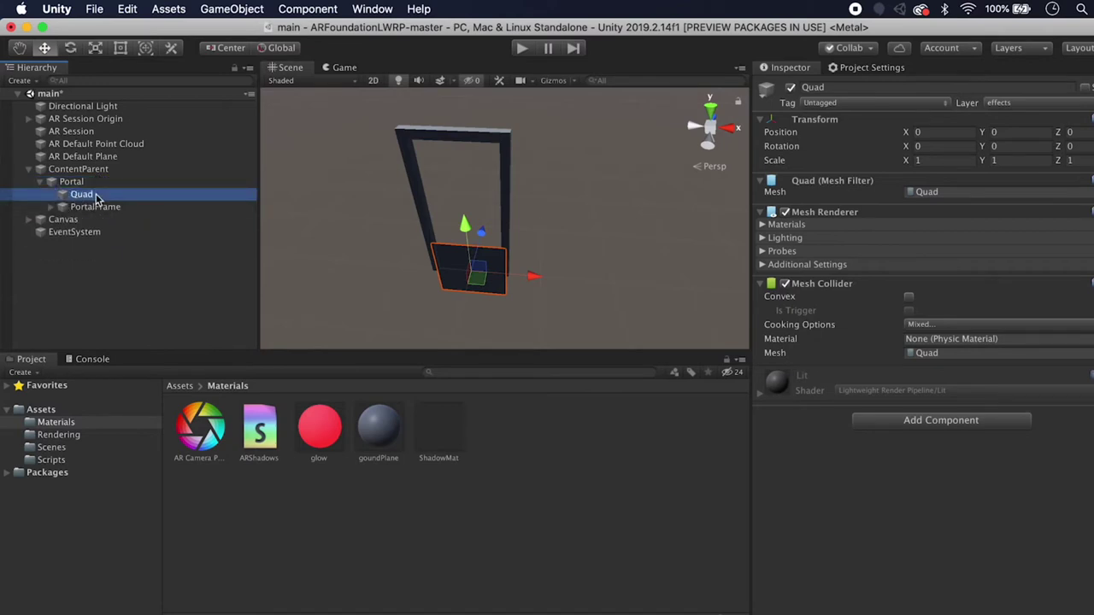
# Step: Rename the quad under Portal as PortalSwirl
pyautogui.click(102, 195)
pyautogui.write('PortalSur')
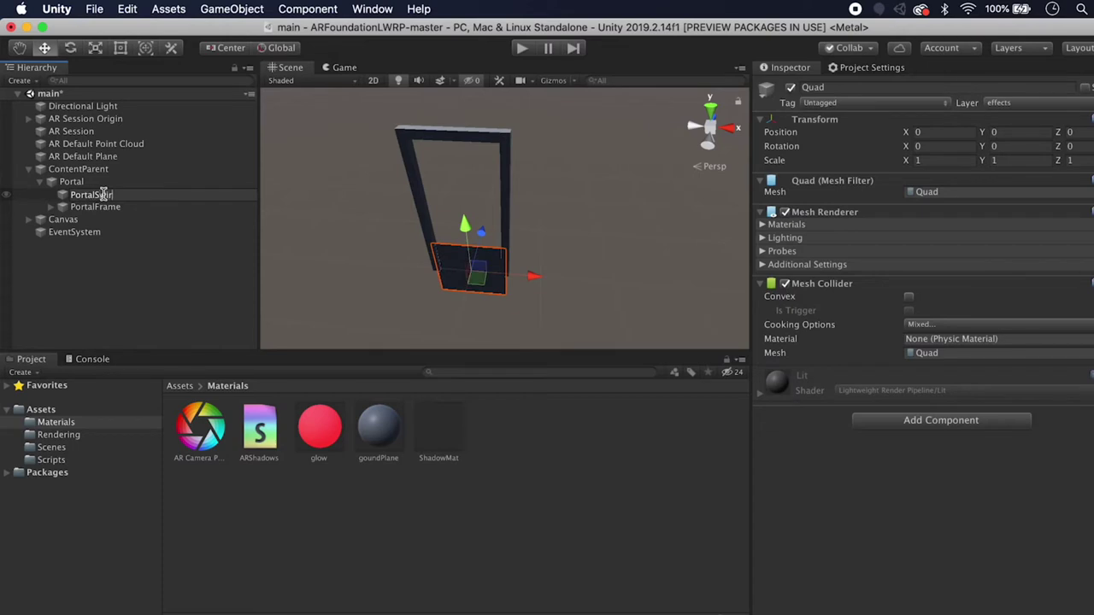
pyautogui.press('Return')
# Step: Raise PortalSwirl to about Y 0.961 and stretch it to fill the opening of the portal frame
pyautogui.keyDown('alt'); pyautogui.moveTo(478, 188); pyautogui.dragTo(257, 199); pyautogui.keyUp('alt')
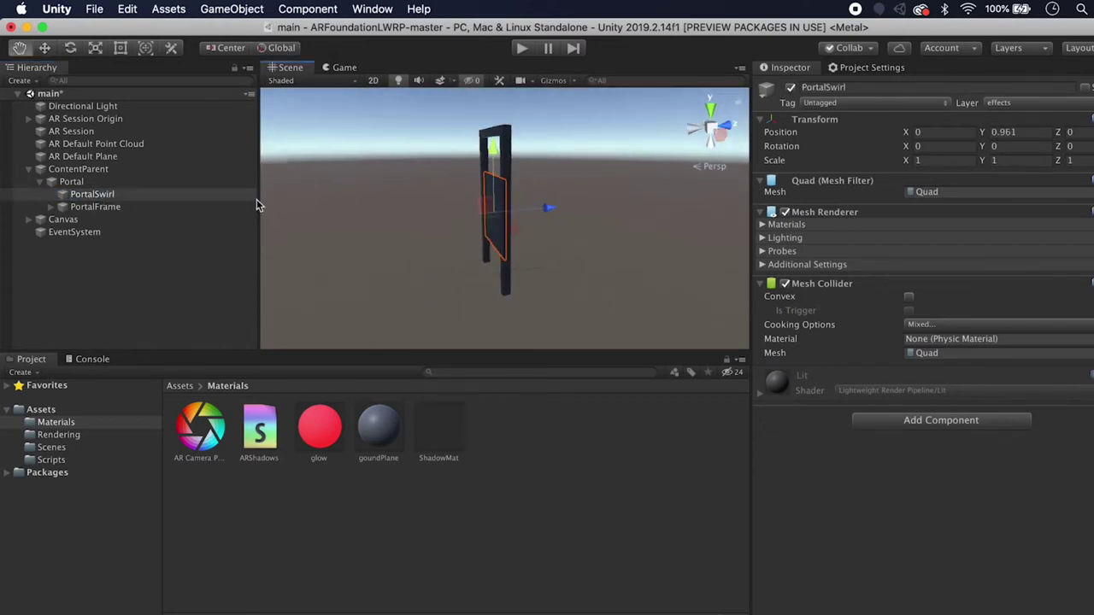
pyautogui.click(598, 214)
pyautogui.moveTo(599, 214)
pyautogui.keyDown('alt'); pyautogui.mouseDown()
pyautogui.moveTo(622, 225)
pyautogui.moveTo(588, 198)
pyautogui.mouseUp(); pyautogui.keyUp('alt')
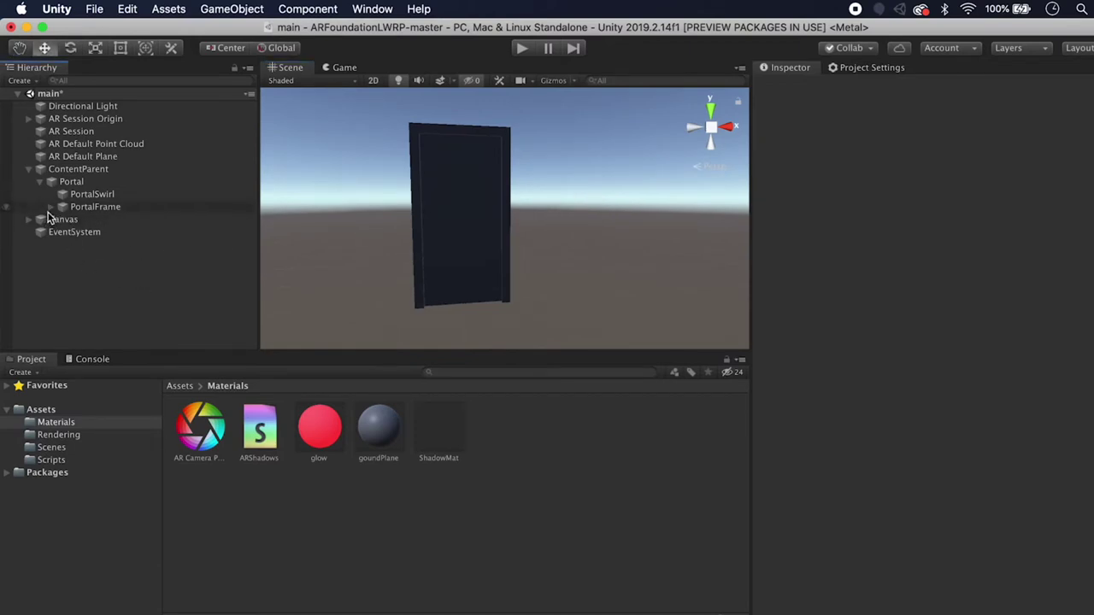
# Step: Switch to Chrome and save the Dark Wood Texture Background image from the wood texture search
pyautogui.click(50, 208)
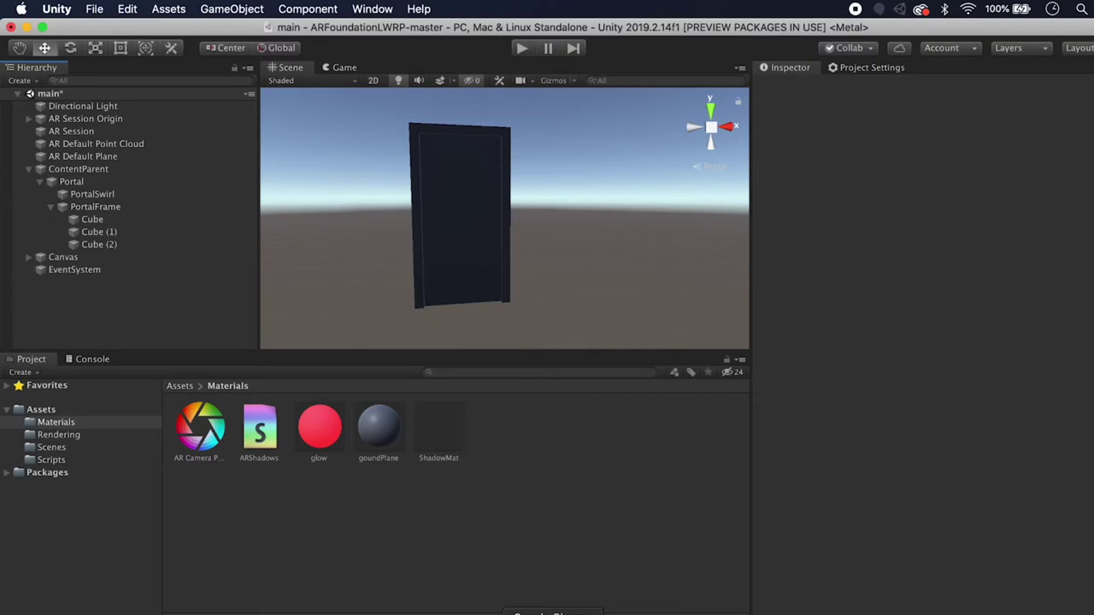
pyautogui.click(556, 614)
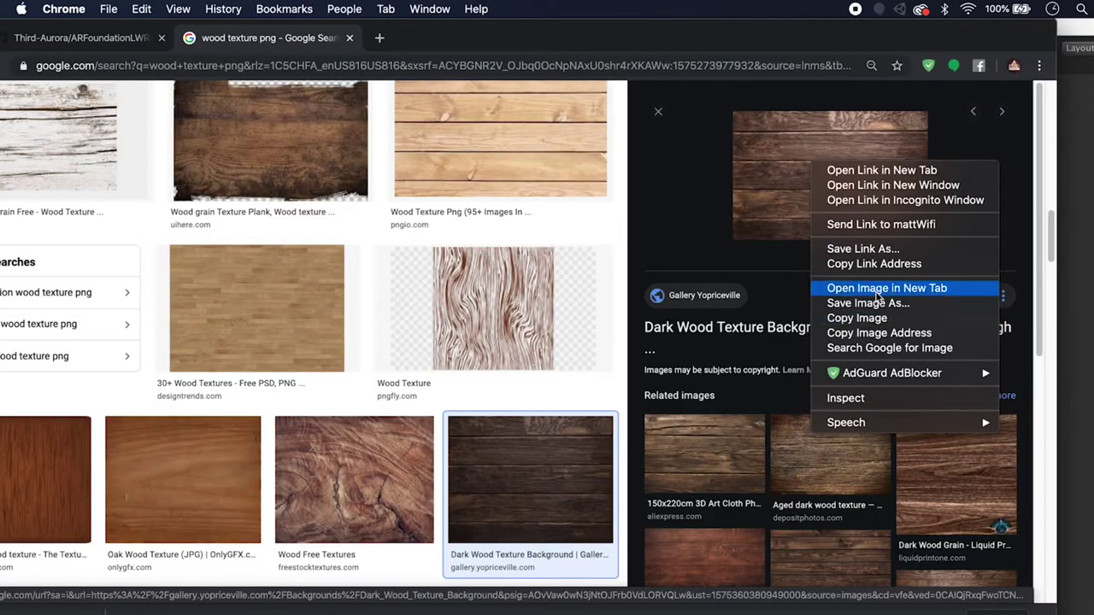
pyautogui.click(868, 303)
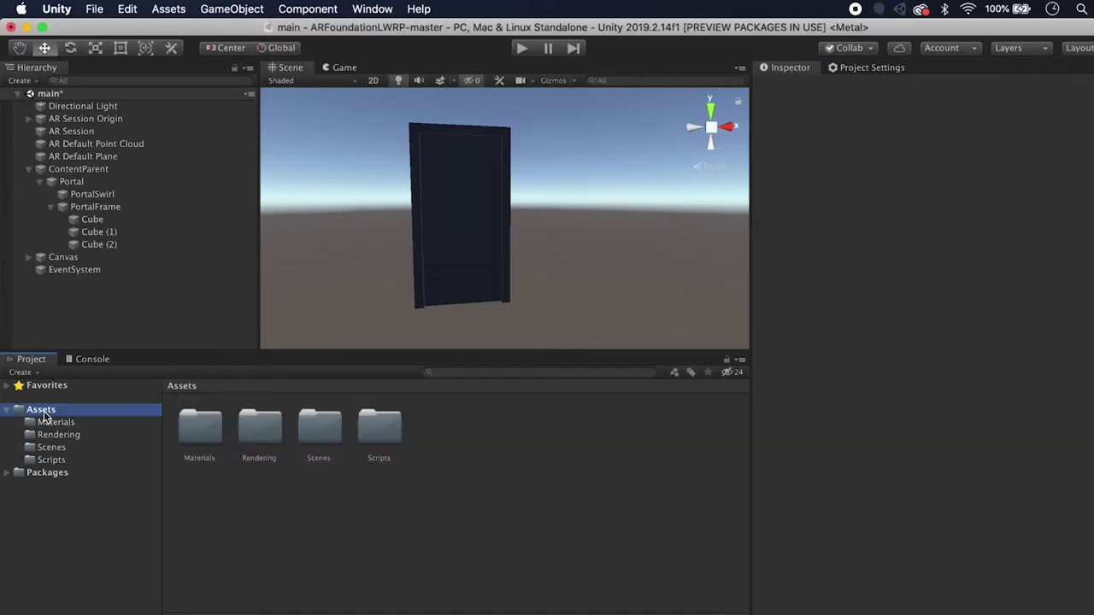
# Step: Create a folder named Images in the Unity project's Assets folder
pyautogui.rightClick(44, 410)
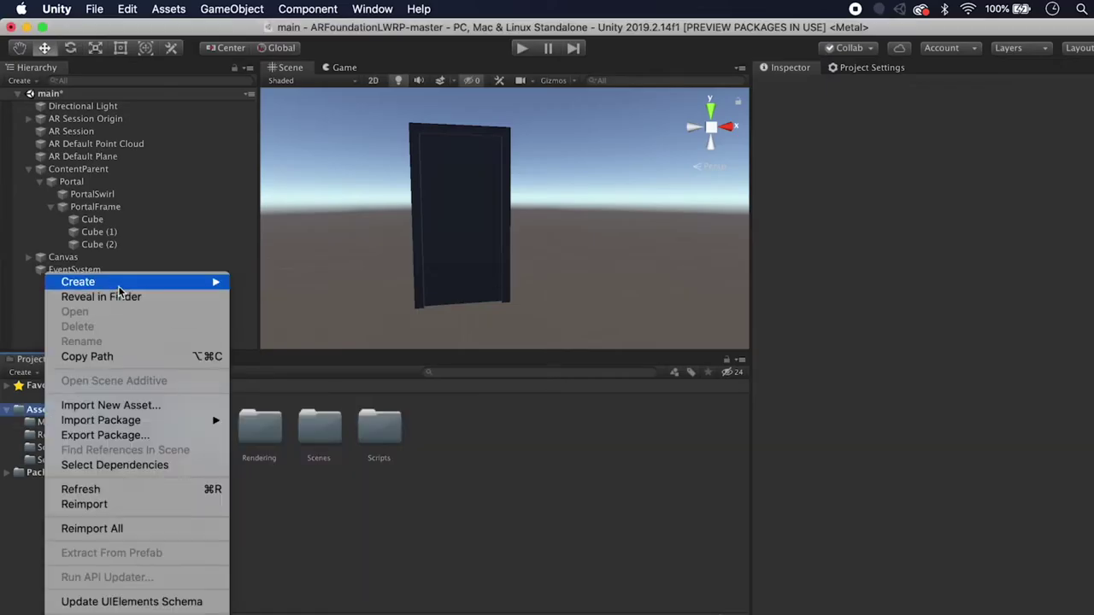
pyautogui.moveTo(119, 286)
pyautogui.click(338, 14)
pyautogui.write('Images')
pyautogui.press('Return')
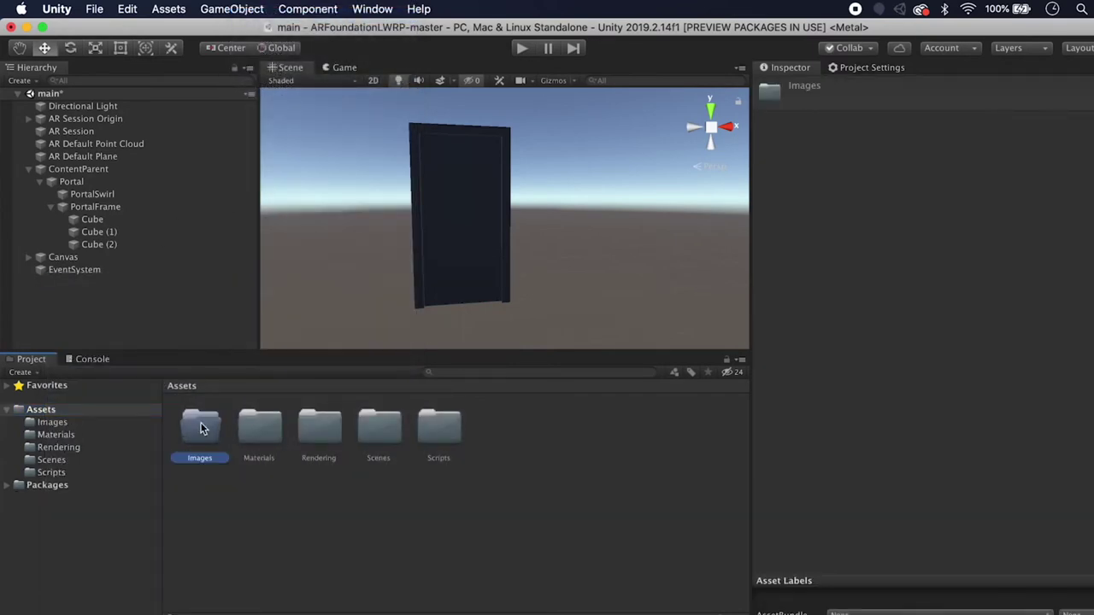
# Step: Import the downloaded wood image into the Images folder
pyautogui.doubleClick(202, 429)
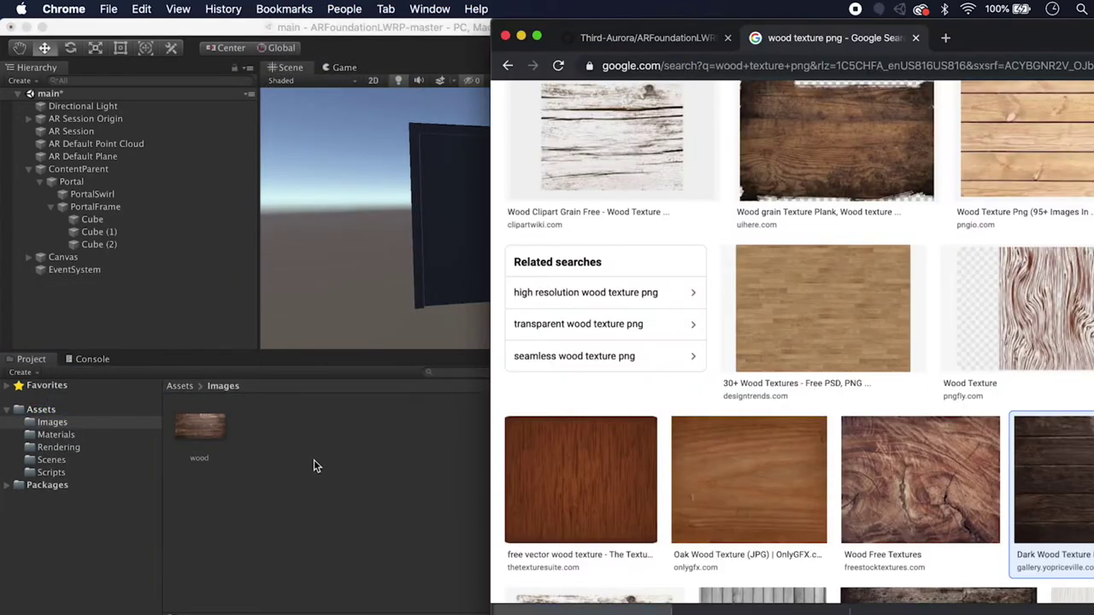
pyautogui.click(314, 466)
pyautogui.click(200, 427)
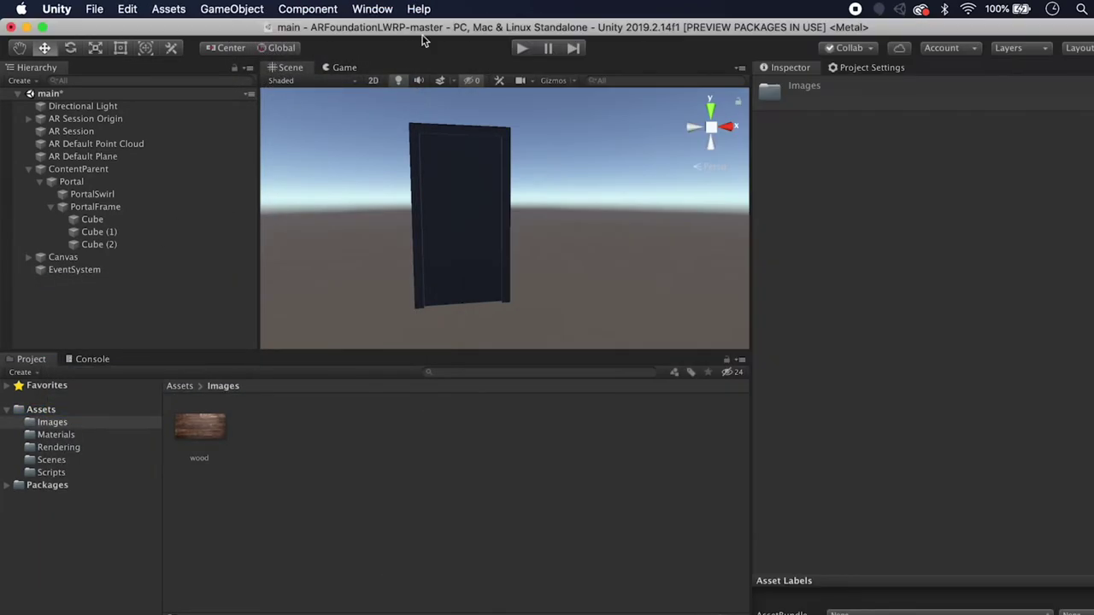
# Step: Create a new material named woodMat in the Materials folder
pyautogui.click(56, 434)
pyautogui.rightClick(509, 445)
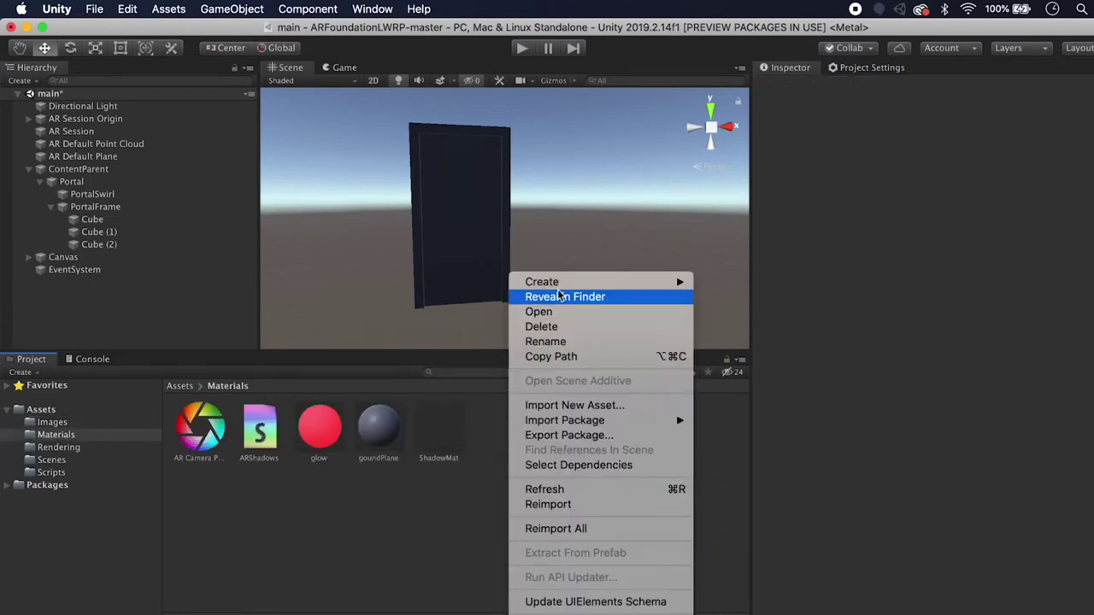
pyautogui.moveTo(568, 282)
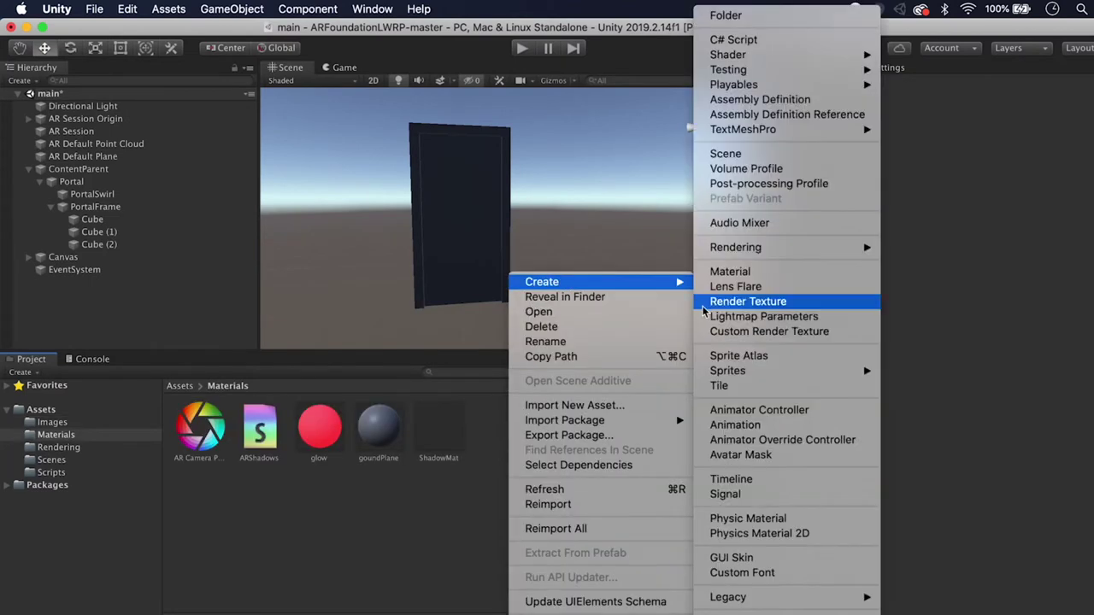
pyautogui.click(756, 271)
pyautogui.write('woodMat')
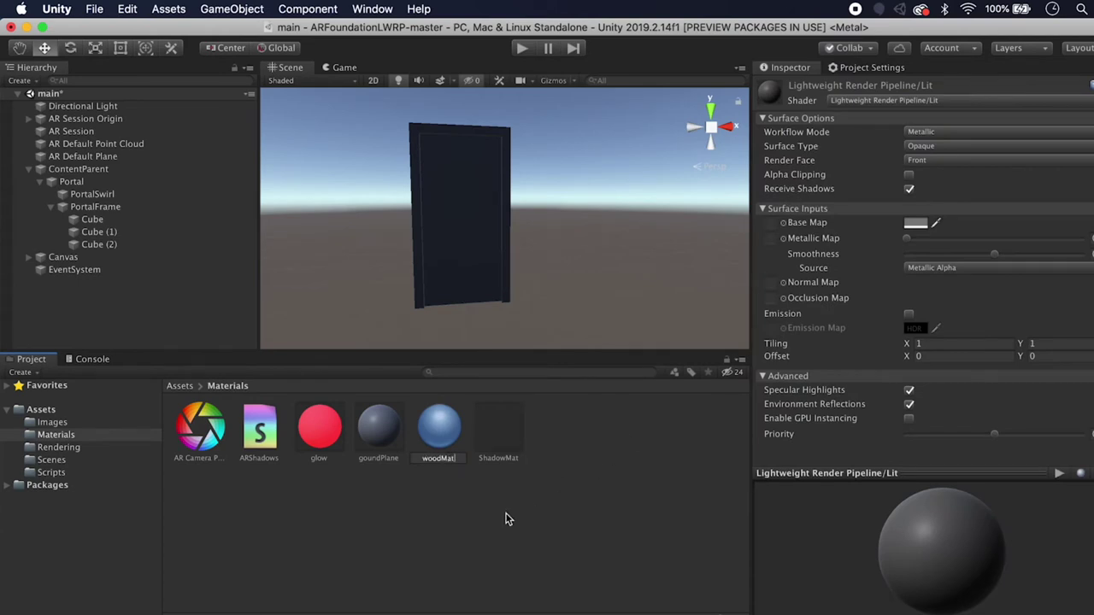
pyautogui.press('Return')
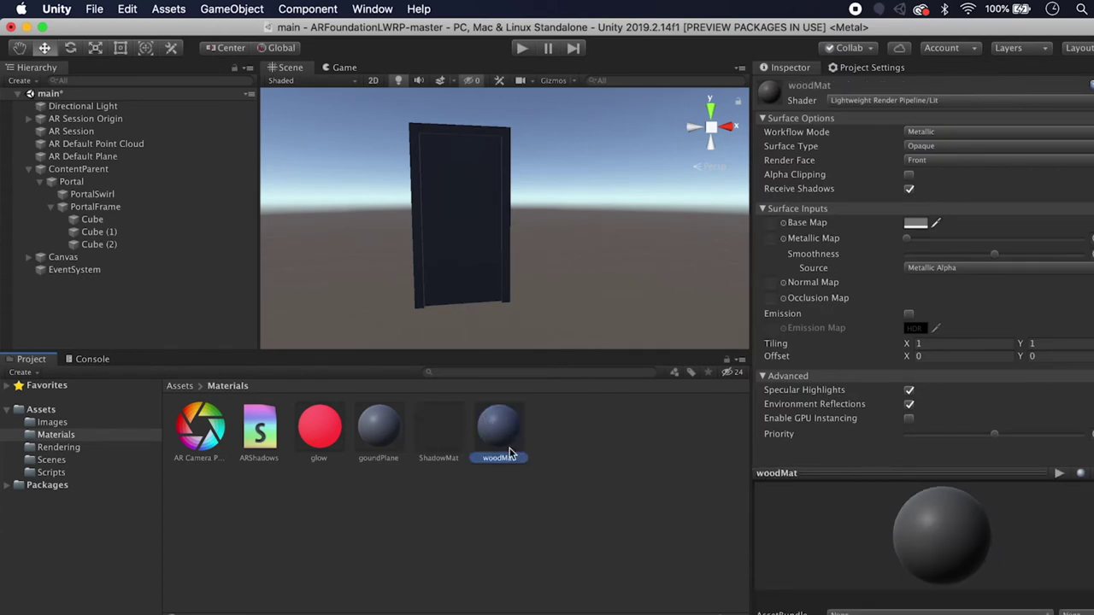
# Step: Apply woodMat to the first cube of PortalFrame and give it the wood base map, a white base colour and the Specular workflow
pyautogui.click(98, 220)
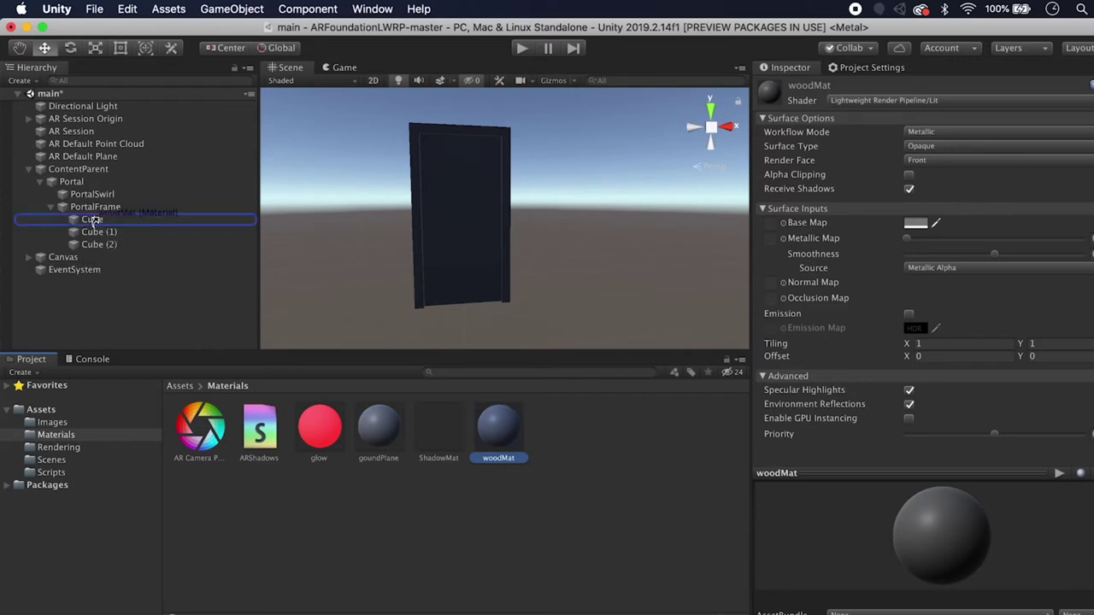
pyautogui.click(762, 399)
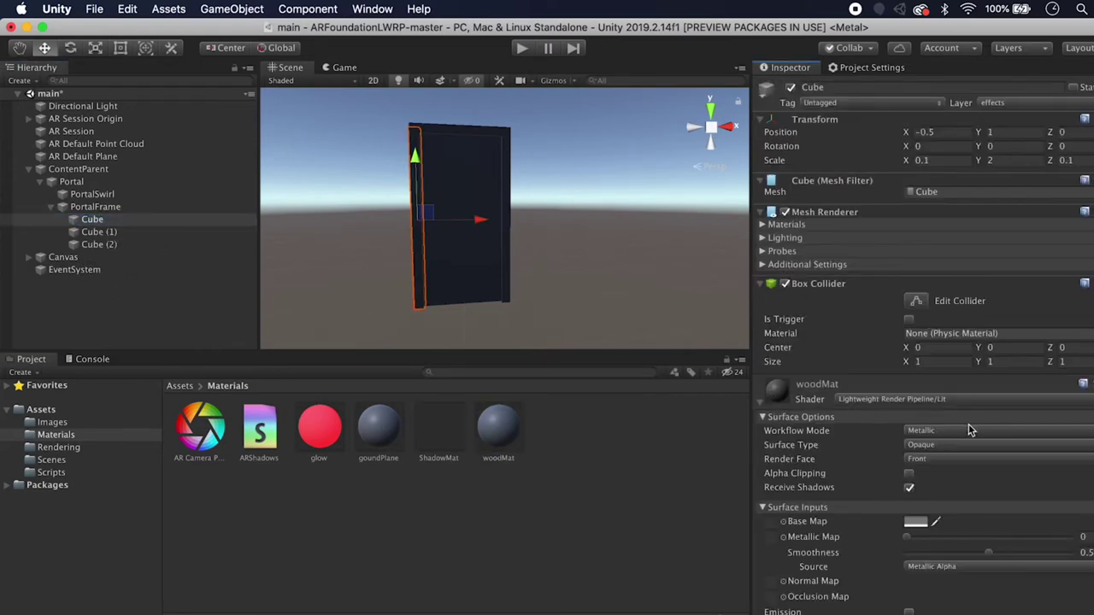
pyautogui.scroll(-4, 833, 401)
pyautogui.click(783, 360)
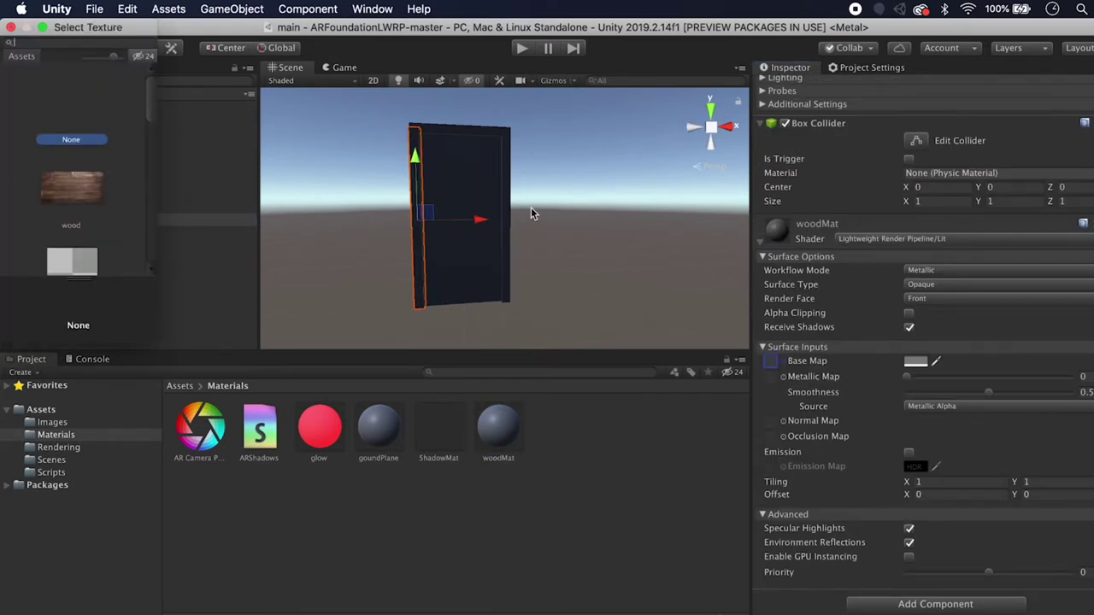
pyautogui.doubleClick(89, 197)
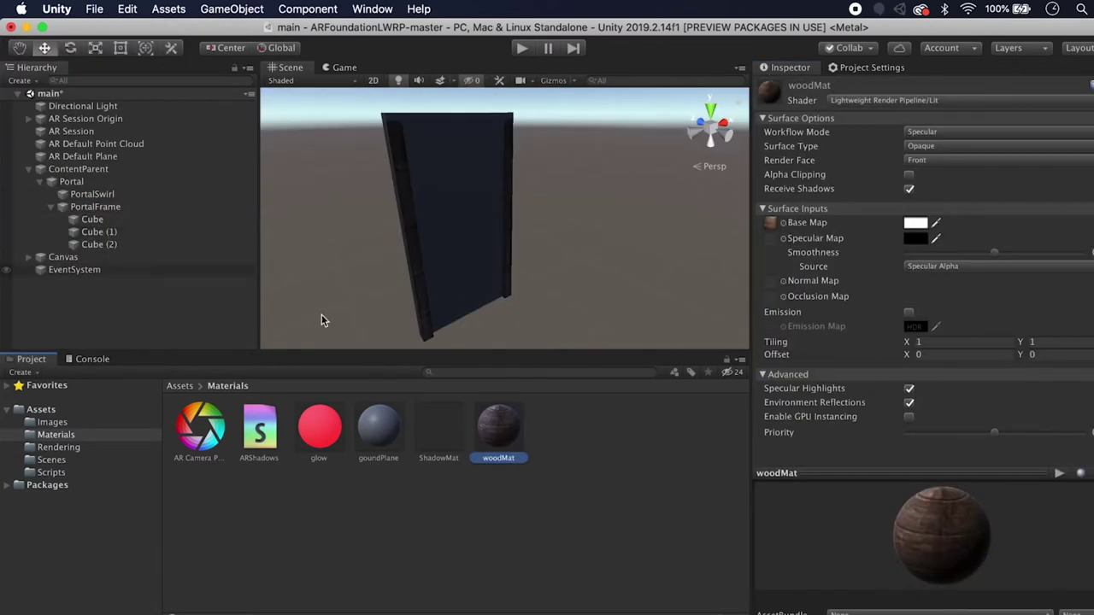
# Step: Apply woodMat to Cube (2), the top bar of the portal frame
pyautogui.moveTo(484, 418); pyautogui.dragTo(89, 248)
pyautogui.click(154, 313)
pyautogui.moveTo(411, 205); pyautogui.dragTo(432, 208, button='right')
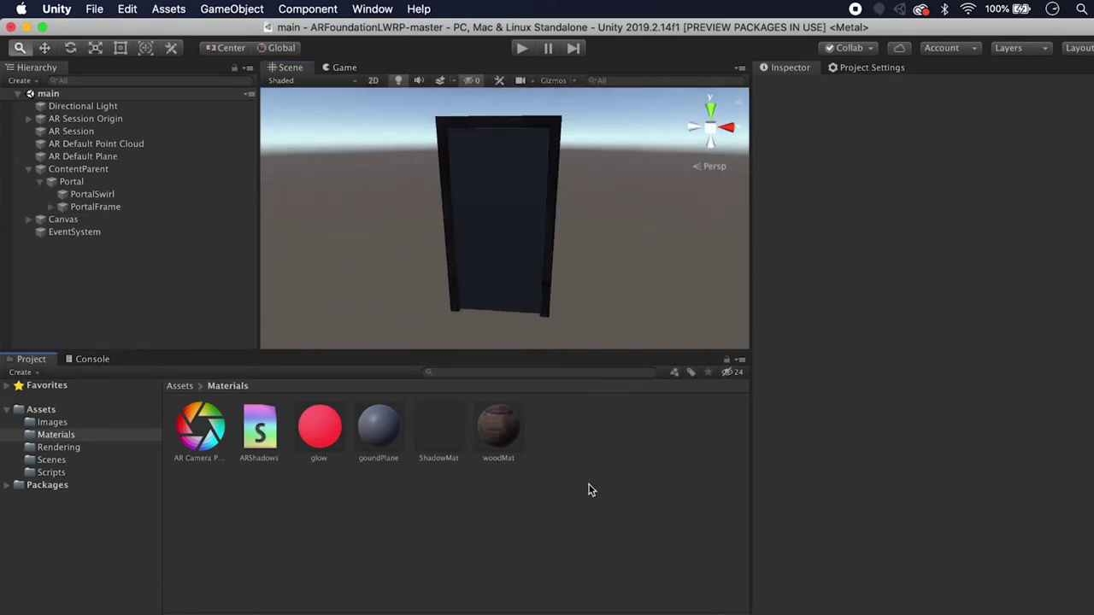
# Step: Create a PBR Graph shader named Twirl in the Materials folder and open it for editing
pyautogui.rightClick(573, 442)
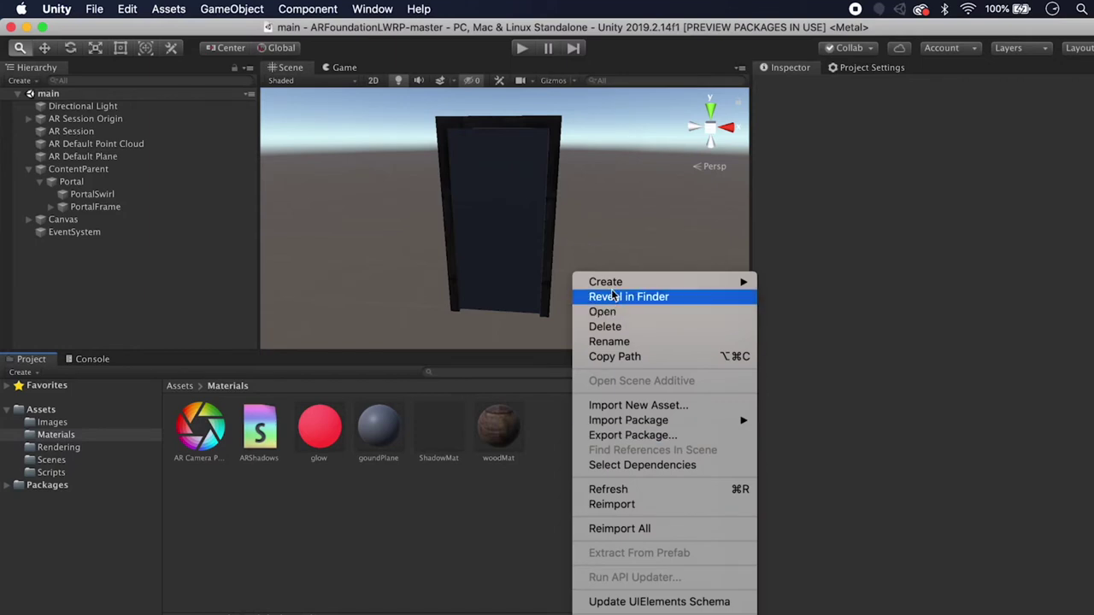
pyautogui.moveTo(614, 288)
pyautogui.moveTo(795, 54)
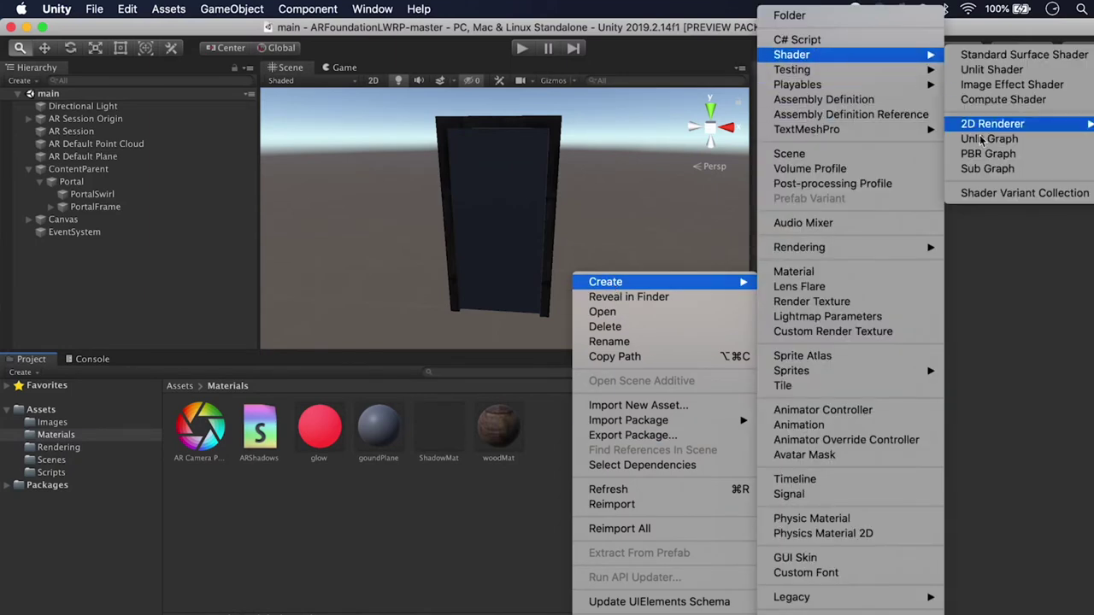
pyautogui.click(992, 154)
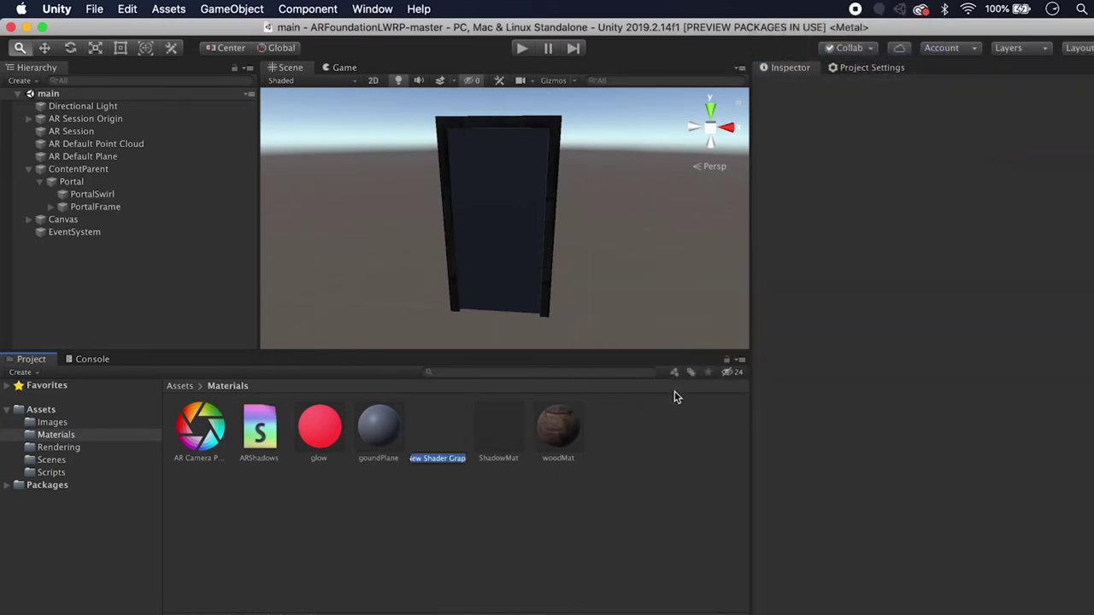
pyautogui.write('Twirl')
pyautogui.press('Return')
pyautogui.doubleClick(438, 427)
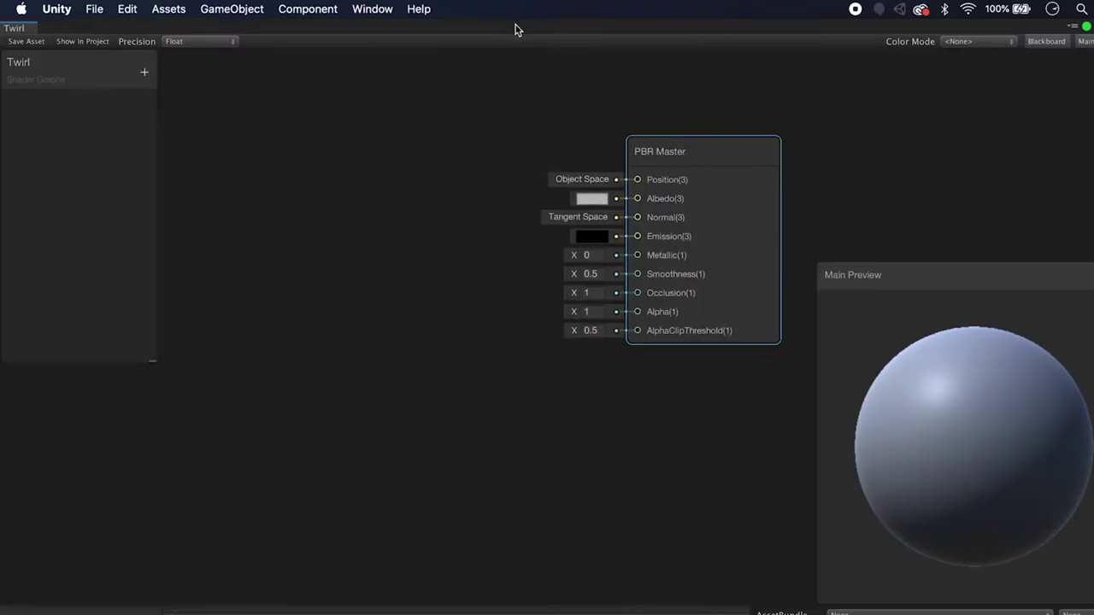
# Step: Set the PBR Master node's surface to Transparent and move the node slightly up and to the right in the graph
pyautogui.click(731, 151)
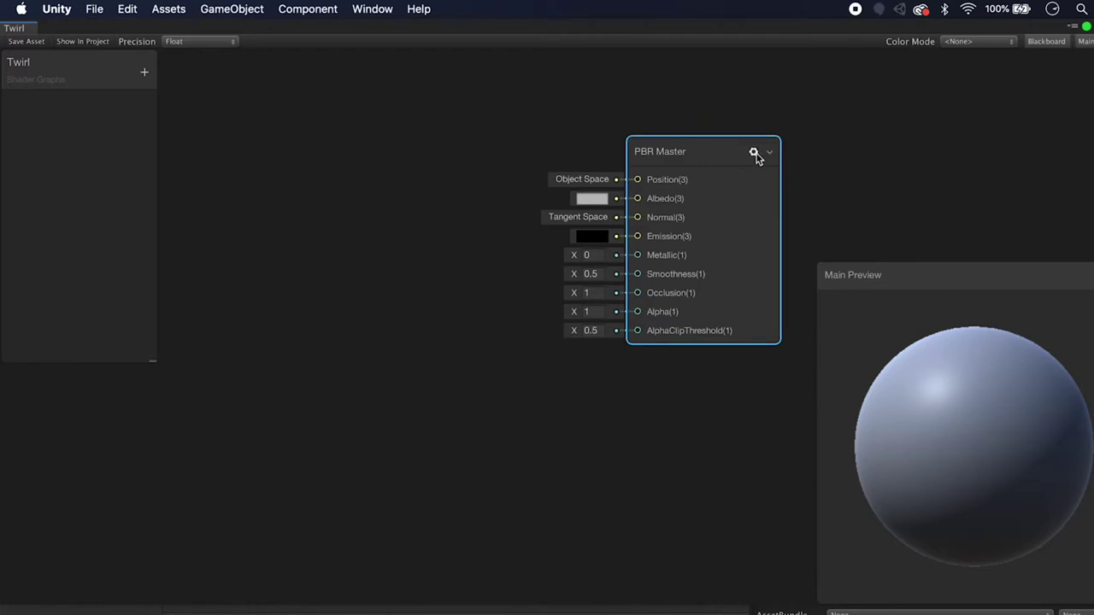
pyautogui.click(755, 154)
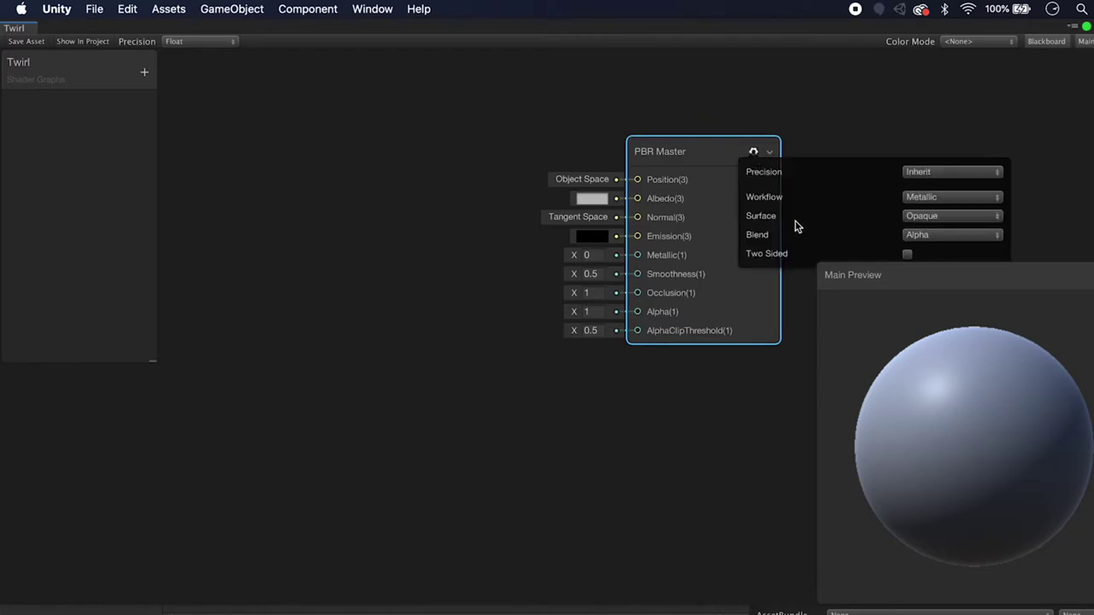
pyautogui.click(952, 216)
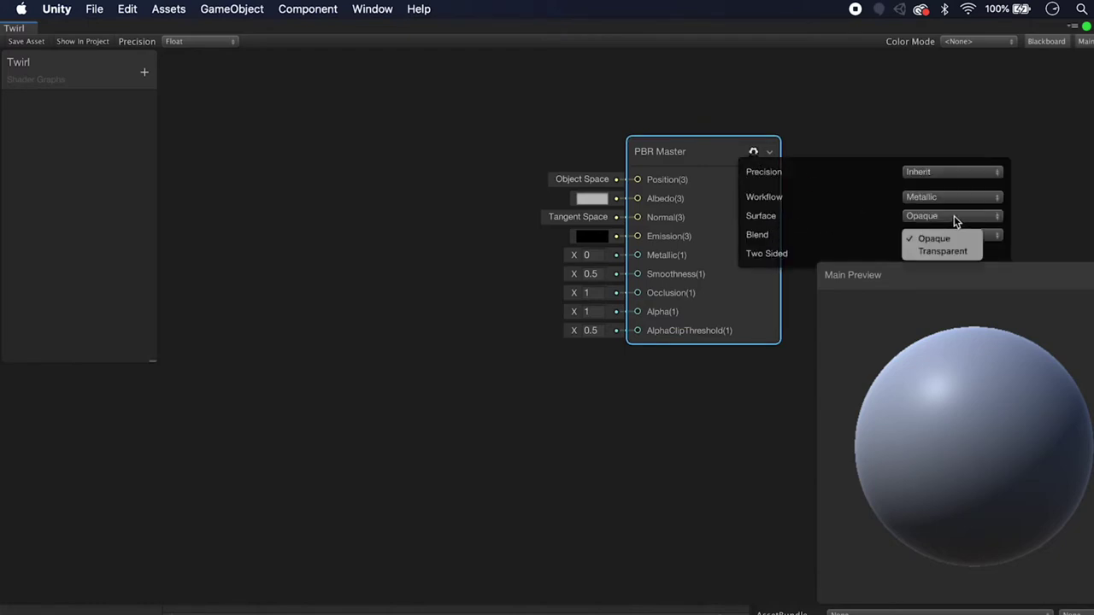
pyautogui.click(935, 251)
pyautogui.moveTo(710, 154); pyautogui.dragTo(741, 138)
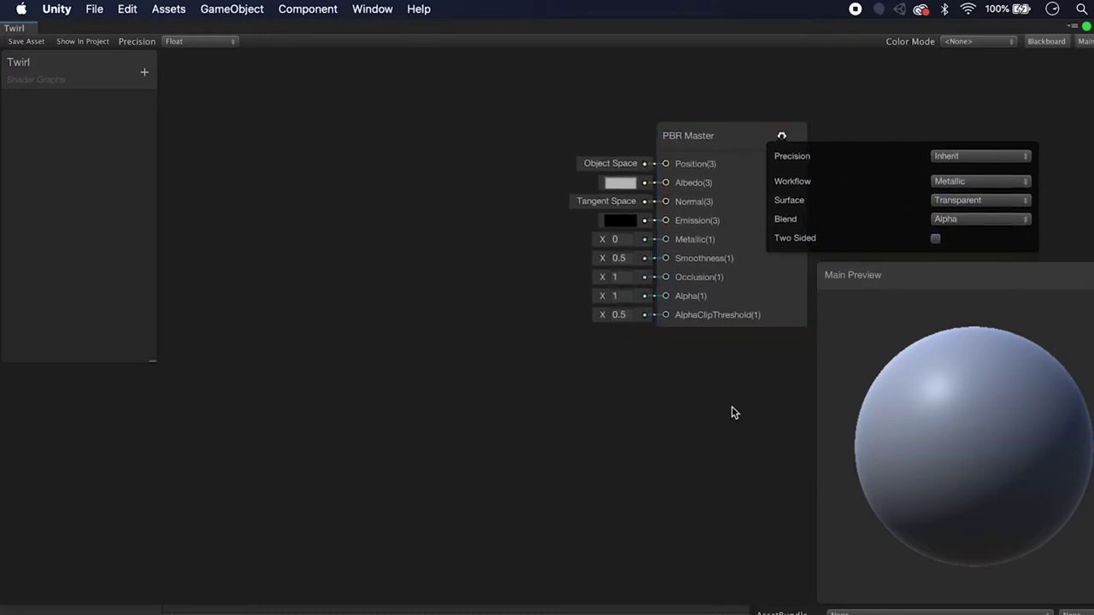
pyautogui.click(781, 136)
# Step: Add a Twirl node to the graph and place it beside the PBR Master node
pyautogui.rightClick(261, 197)
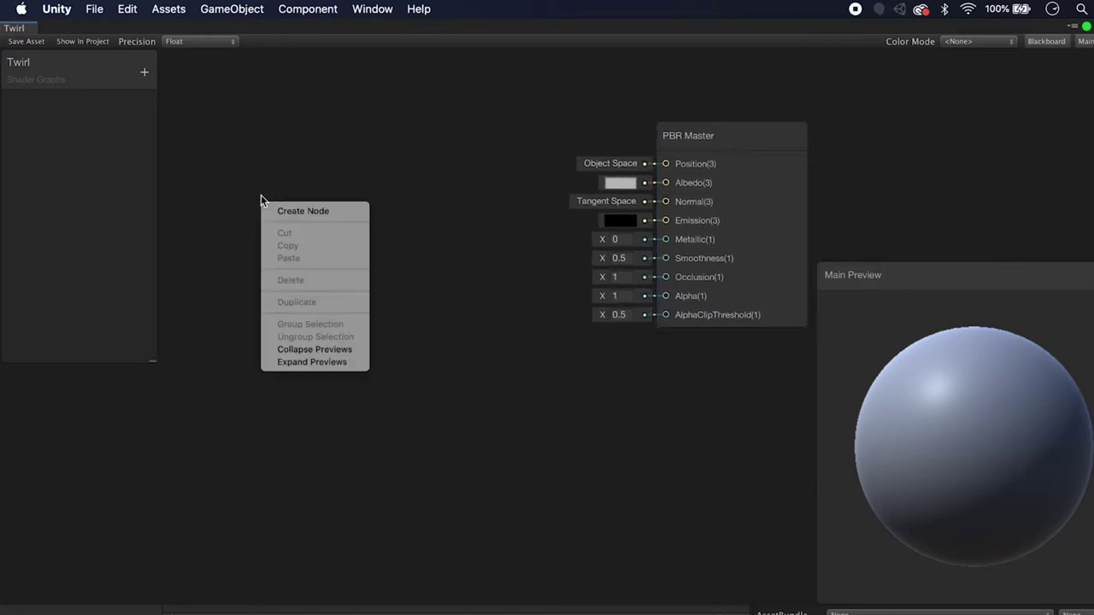
pyautogui.click(302, 212)
pyautogui.write('twi')
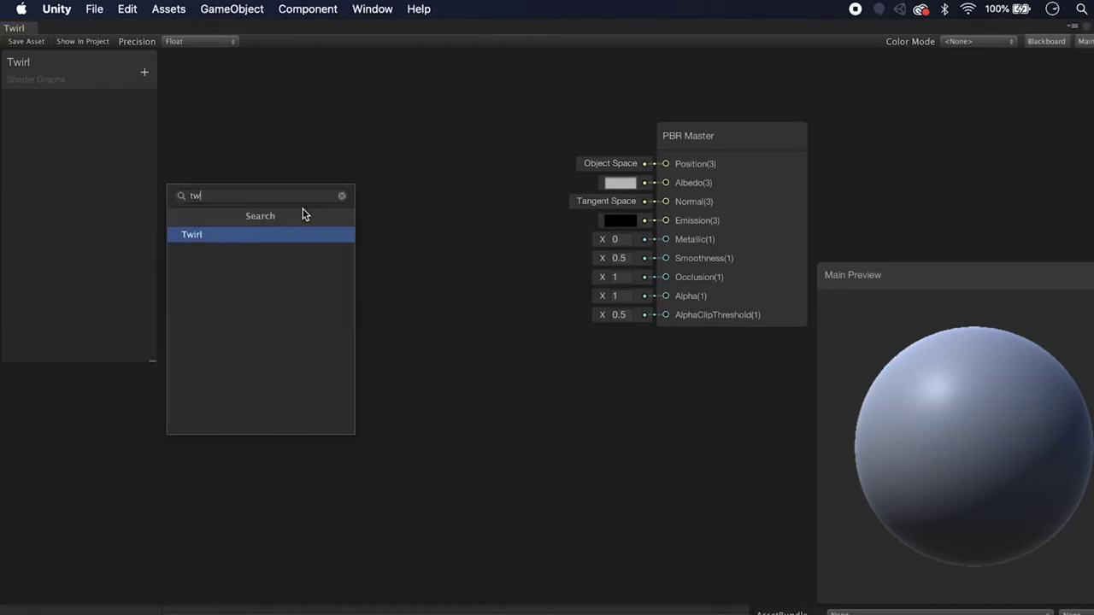
pyautogui.press('Return')
pyautogui.moveTo(317, 222); pyautogui.dragTo(356, 147)
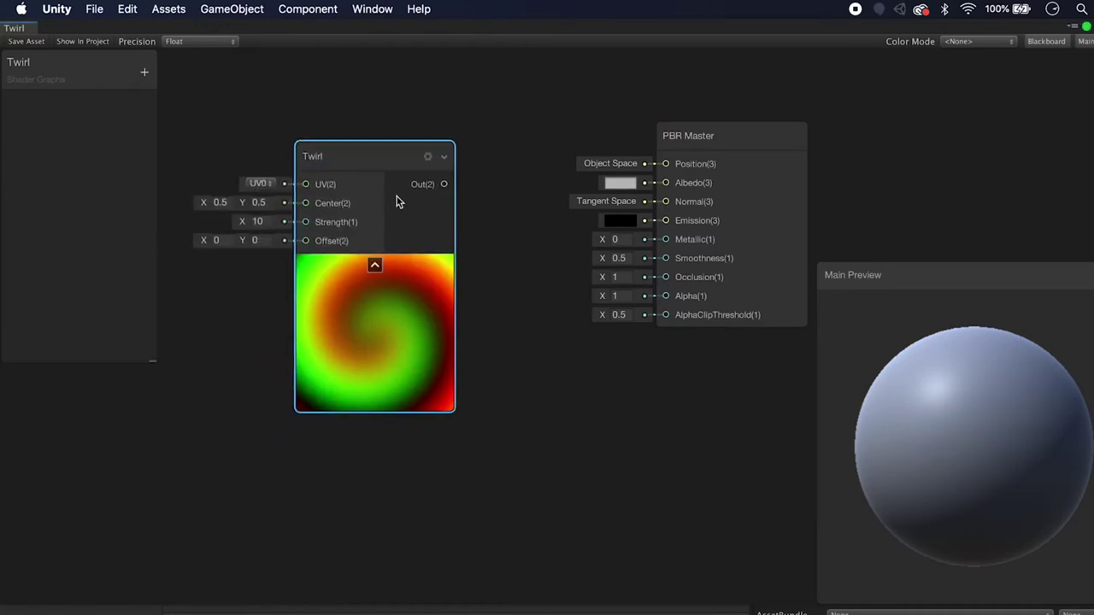
# Step: Add a Simple Noise node in the space below and between the Twirl and PBR Master nodes
pyautogui.rightClick(513, 395)
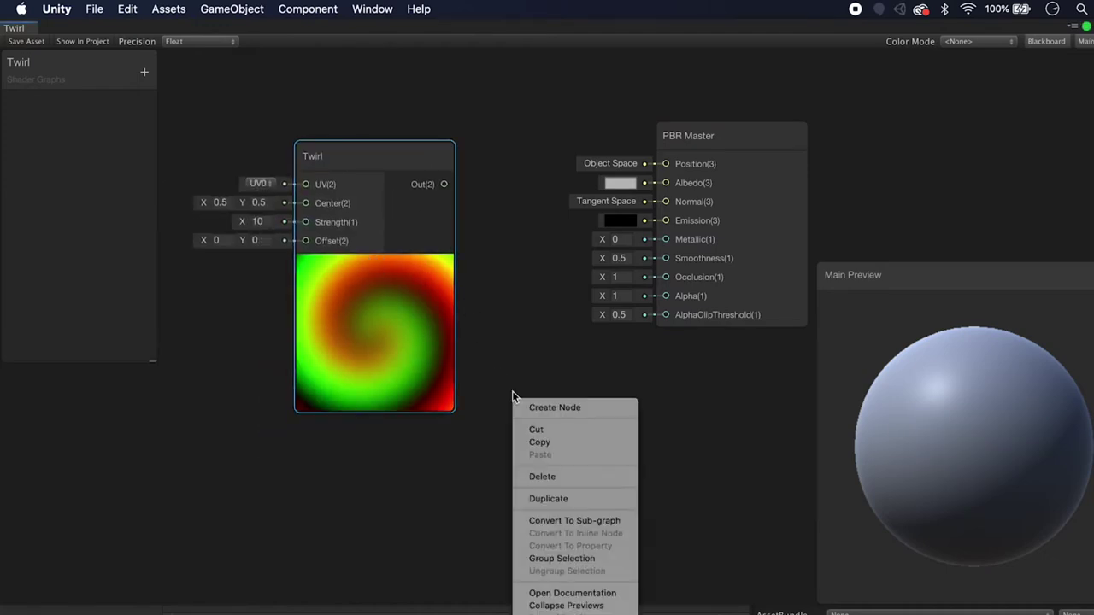
pyautogui.click(586, 411)
pyautogui.write('noise')
pyautogui.press('Down')
pyautogui.press('Down')
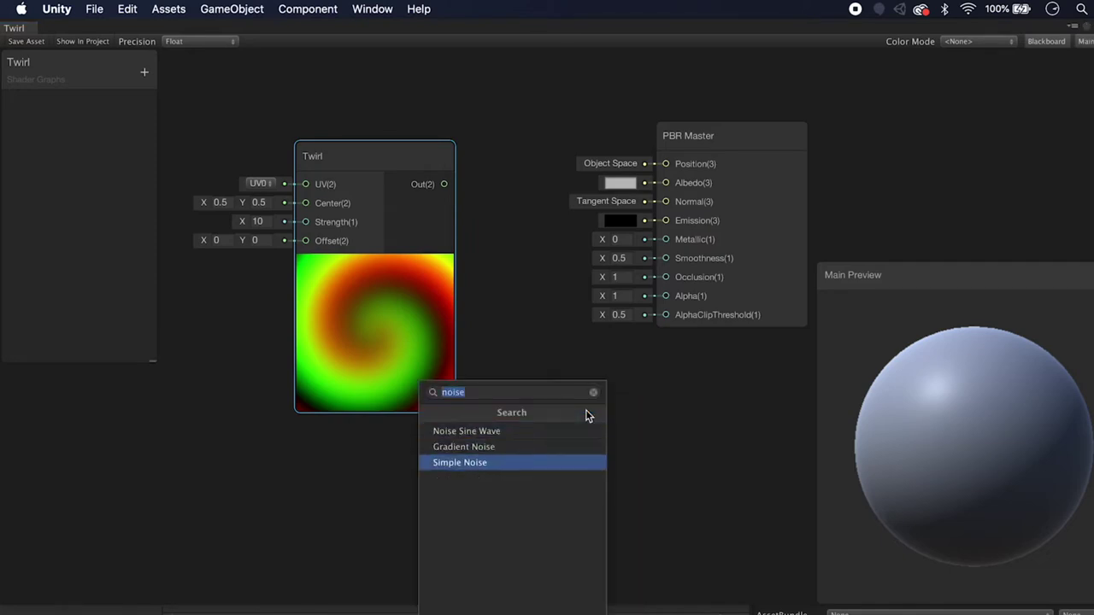
pyautogui.press('Return')
# Step: Connect Twirl's output to Simple Noise's UV and the noise output to PBR Master's Alpha, then move the noise node up slightly
pyautogui.moveTo(443, 183); pyautogui.dragTo(525, 454)
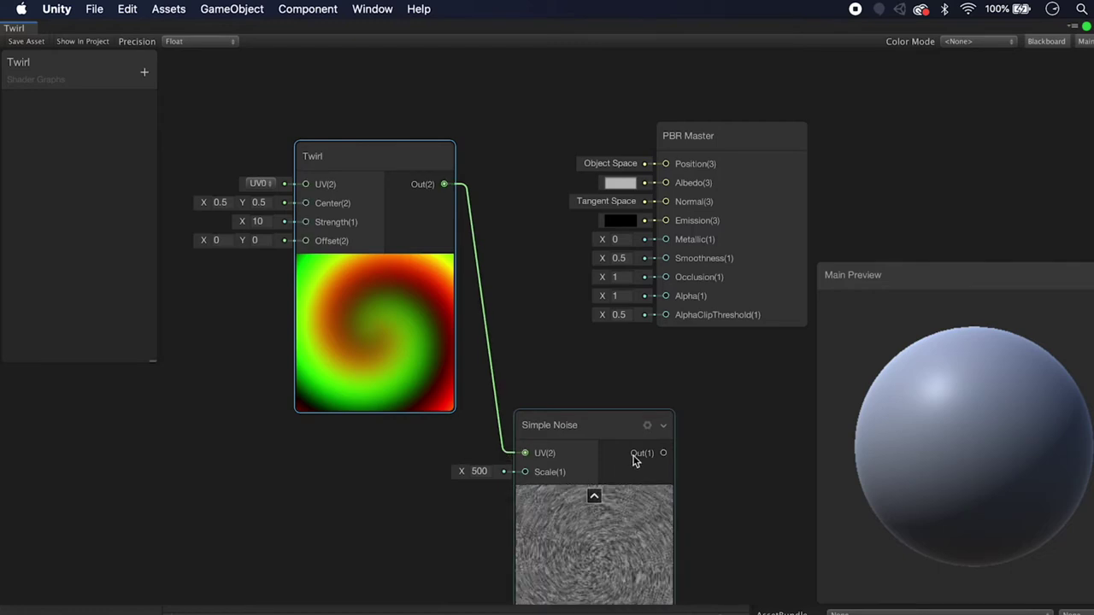
pyautogui.moveTo(664, 453); pyautogui.dragTo(666, 296)
pyautogui.moveTo(617, 423); pyautogui.dragTo(601, 370)
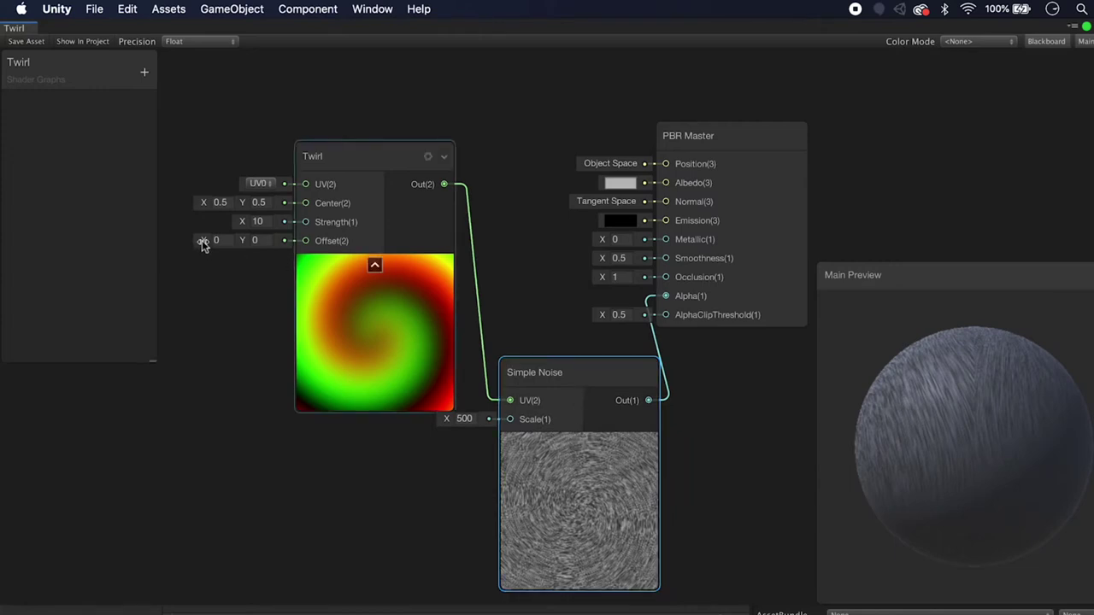
# Step: Try an X offset of 0.32 on the Twirl node and rotate the main preview sphere
pyautogui.moveTo(204, 243); pyautogui.dragTo(212, 243)
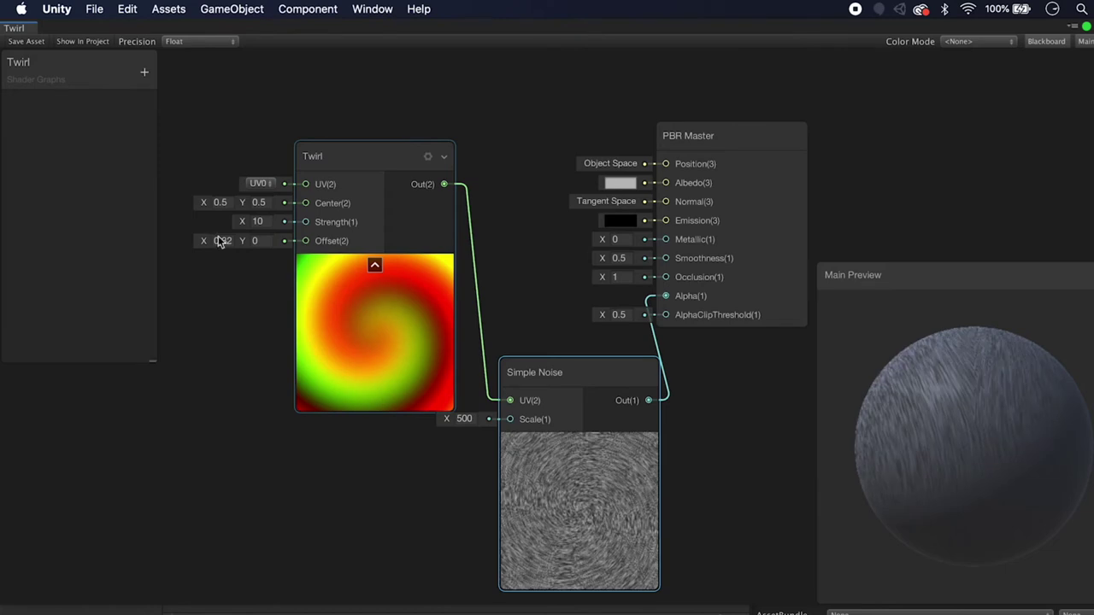
pyautogui.scroll(-2, 391, 252)
pyautogui.moveTo(393, 244); pyautogui.dragTo(388, 232)
pyautogui.moveTo(993, 403); pyautogui.dragTo(1038, 399)
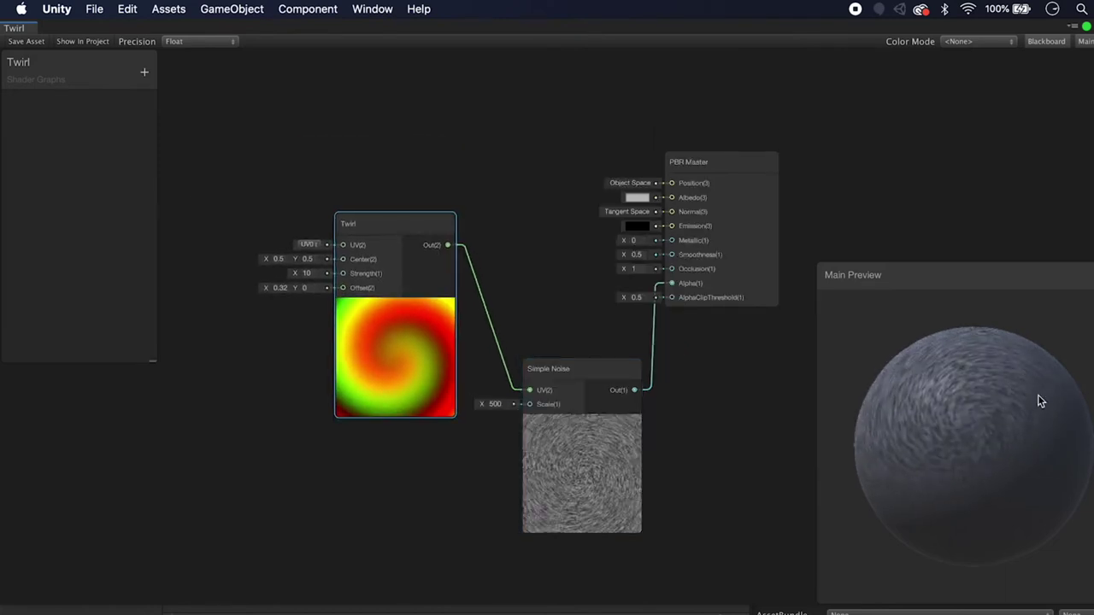
# Step: Add a Color property to the blackboard and set its mode to HDR
pyautogui.click(143, 73)
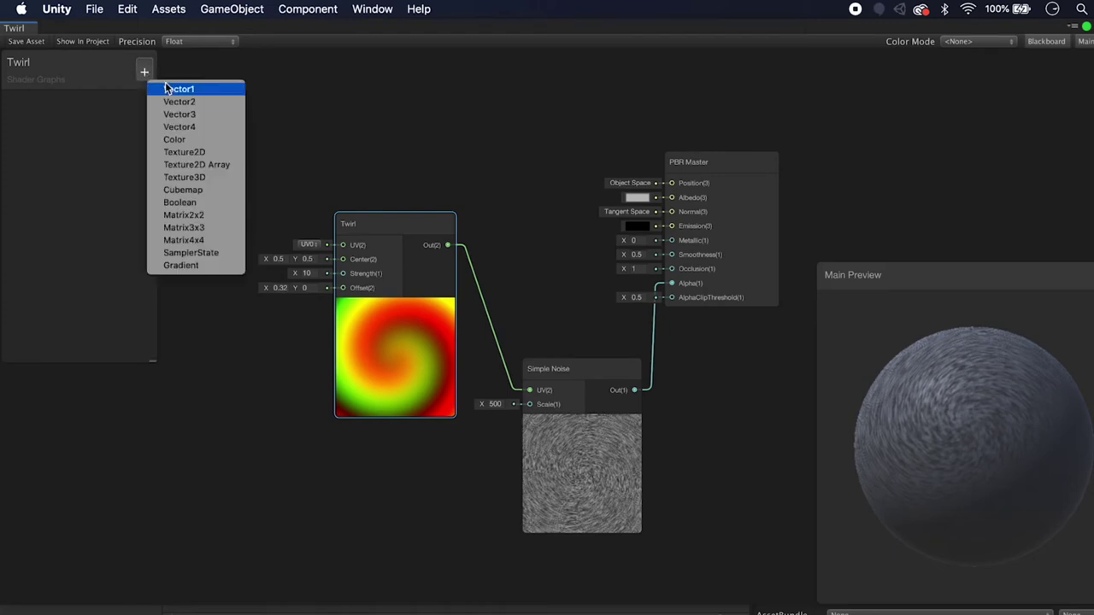
pyautogui.click(191, 141)
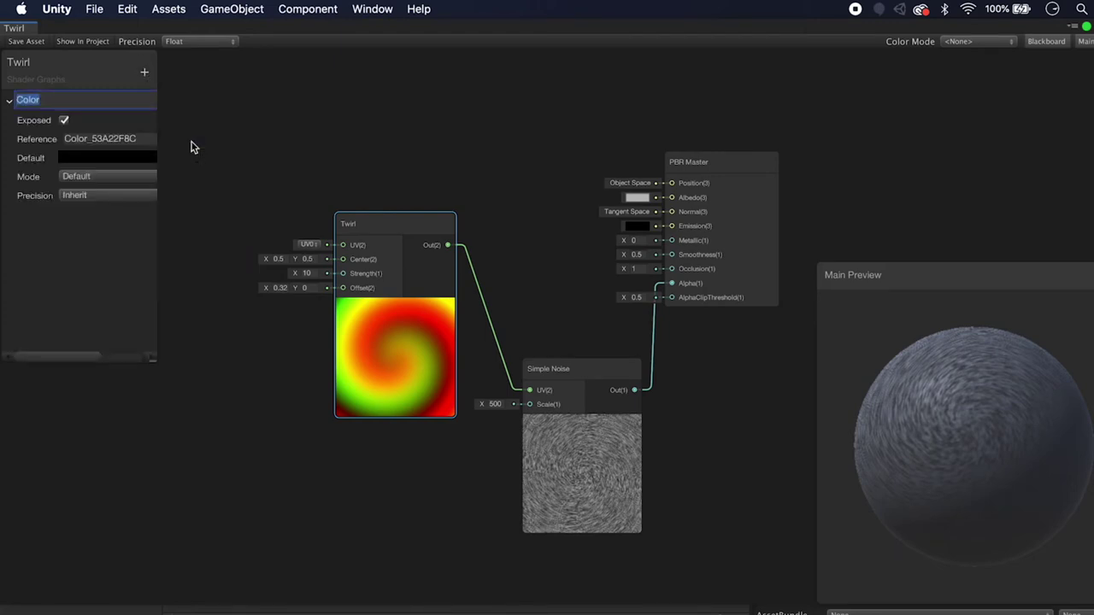
pyautogui.click(73, 176)
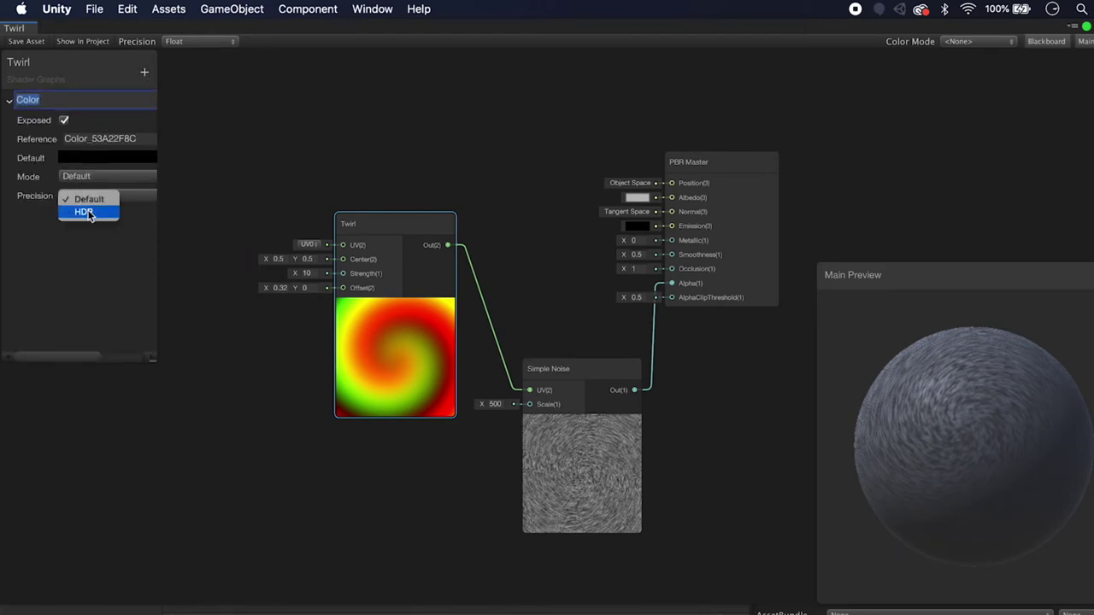
pyautogui.click(92, 214)
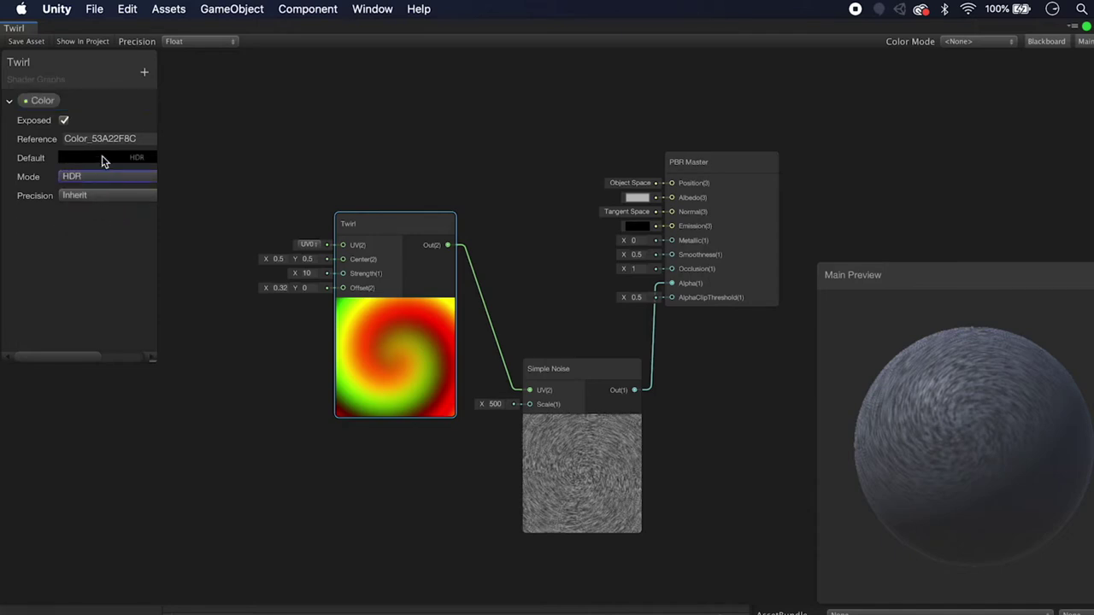
# Step: Set the Color property's default to a bright blue with hue 215, saturation 100, value 100 and intensity 2
pyautogui.click(101, 158)
pyautogui.moveTo(41, 209); pyautogui.dragTo(30, 207)
pyautogui.moveTo(103, 145); pyautogui.dragTo(162, 108)
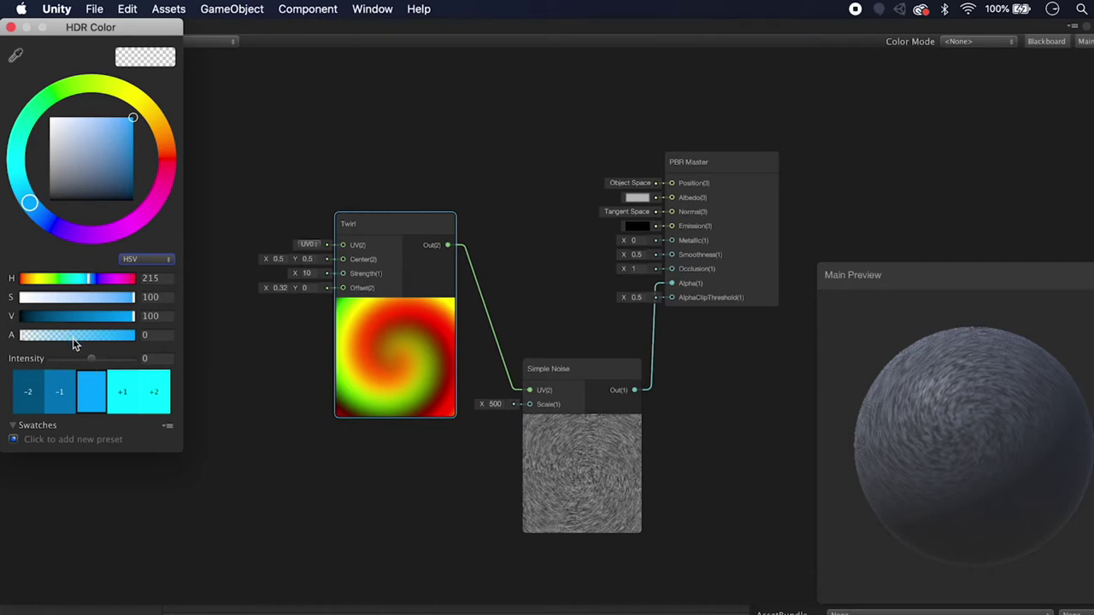
pyautogui.write('2')
pyautogui.click(10, 28)
# Step: Place the Color property as a node in the graph above the Twirl node
pyautogui.click(51, 101)
pyautogui.moveTo(251, 119); pyautogui.dragTo(309, 130)
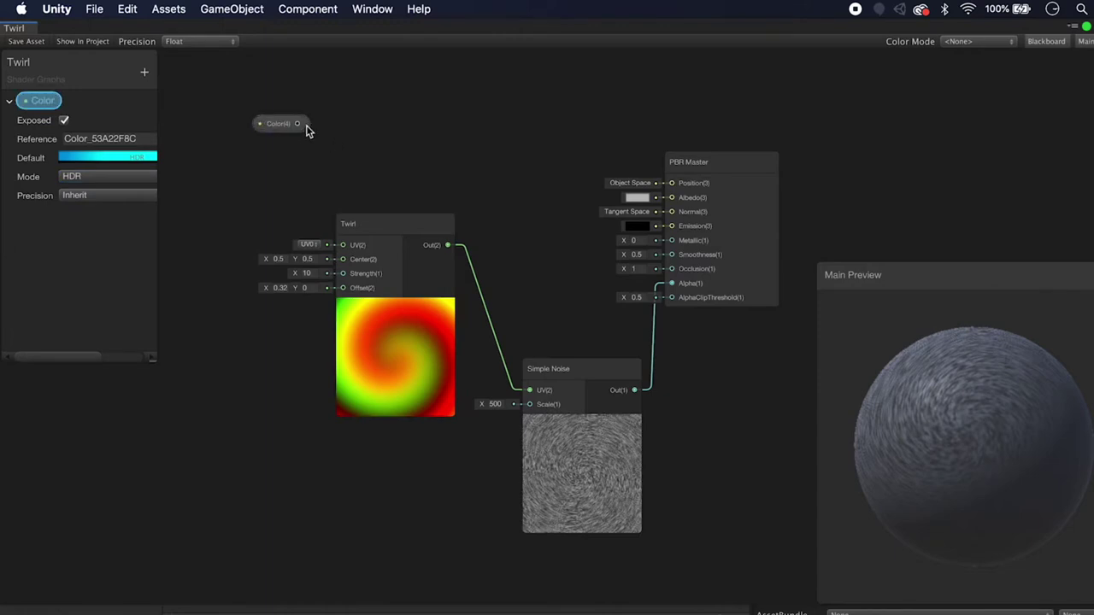
pyautogui.click(282, 126)
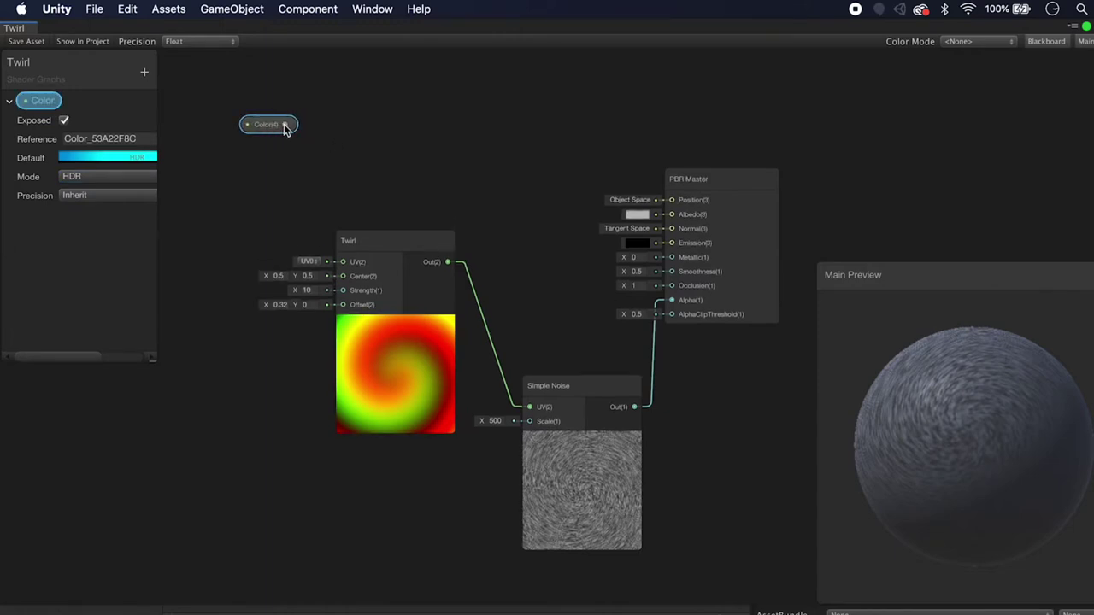
# Step: Add a Multiply node between the Color node and the PBR Master node
pyautogui.click(452, 146)
pyautogui.rightClick(452, 147)
pyautogui.click(503, 160)
pyautogui.write('mu')
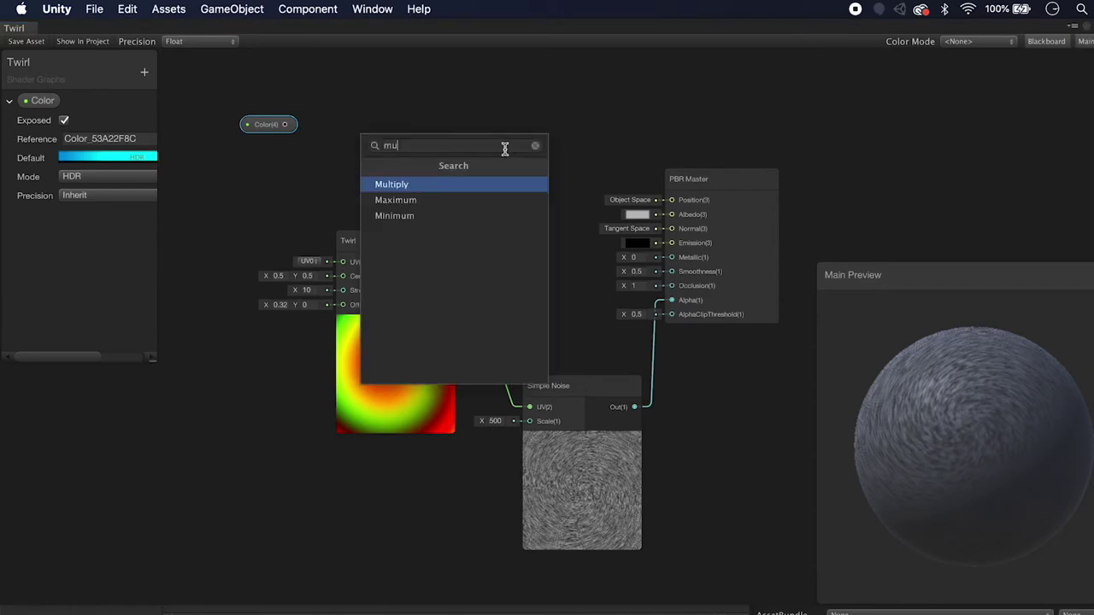
pyautogui.write('ltply')
pyautogui.press('BackSpace')
pyautogui.press('BackSpace')
pyautogui.press('BackSpace')
pyautogui.write('i')
pyautogui.press('Return')
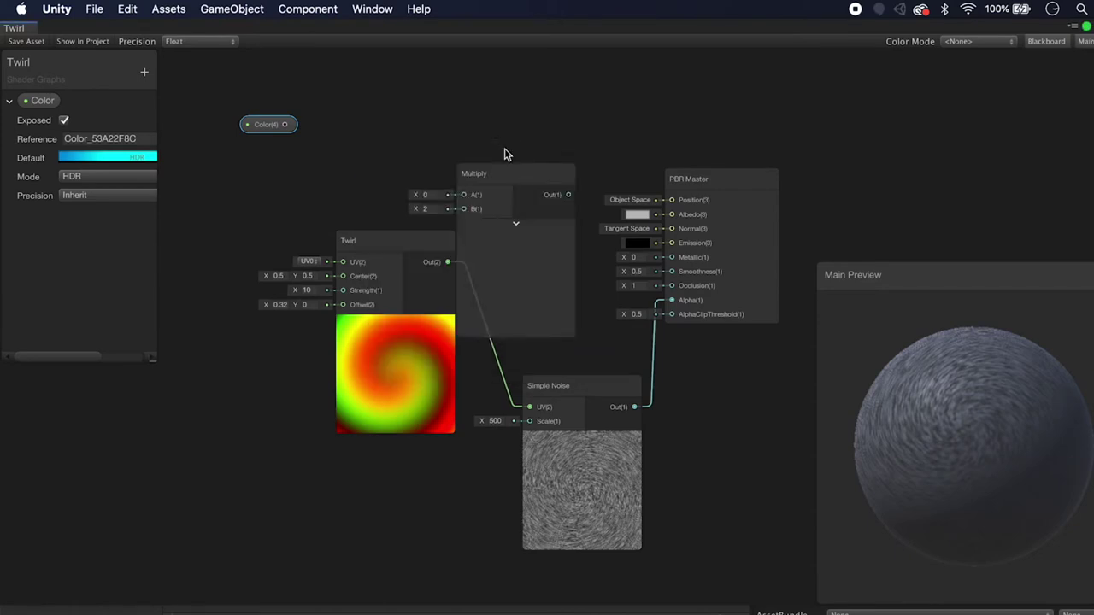
# Step: Connect Color to Multiply's A, the Simple Noise output to B, and the Multiply output to PBR Master's Emission
pyautogui.moveTo(329, 188); pyautogui.dragTo(457, 145)
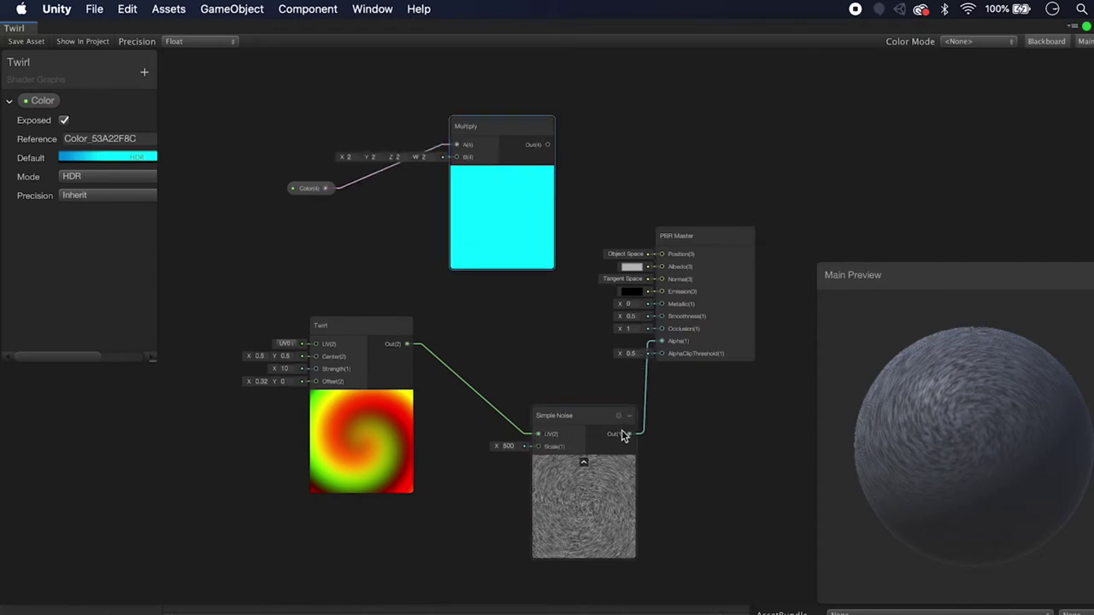
pyautogui.moveTo(628, 432); pyautogui.dragTo(455, 158)
pyautogui.moveTo(549, 144); pyautogui.dragTo(660, 291)
pyautogui.moveTo(975, 375); pyautogui.dragTo(983, 419)
# Step: Add a Time node below and to the left of the Twirl node, repositioning both nodes to make room
pyautogui.moveTo(387, 335); pyautogui.dragTo(362, 336)
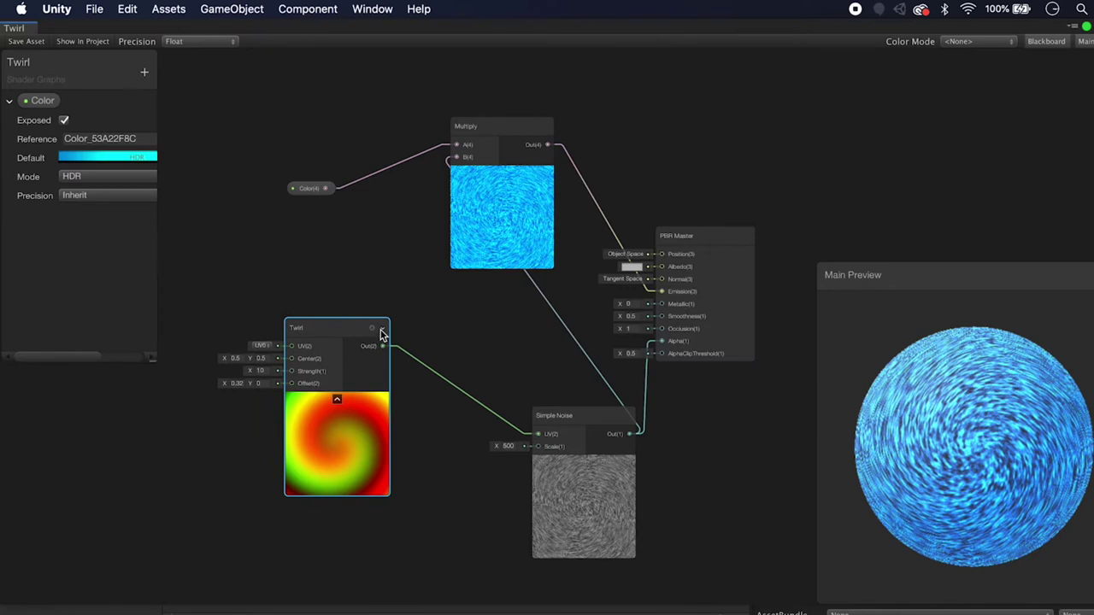
pyautogui.click(132, 439)
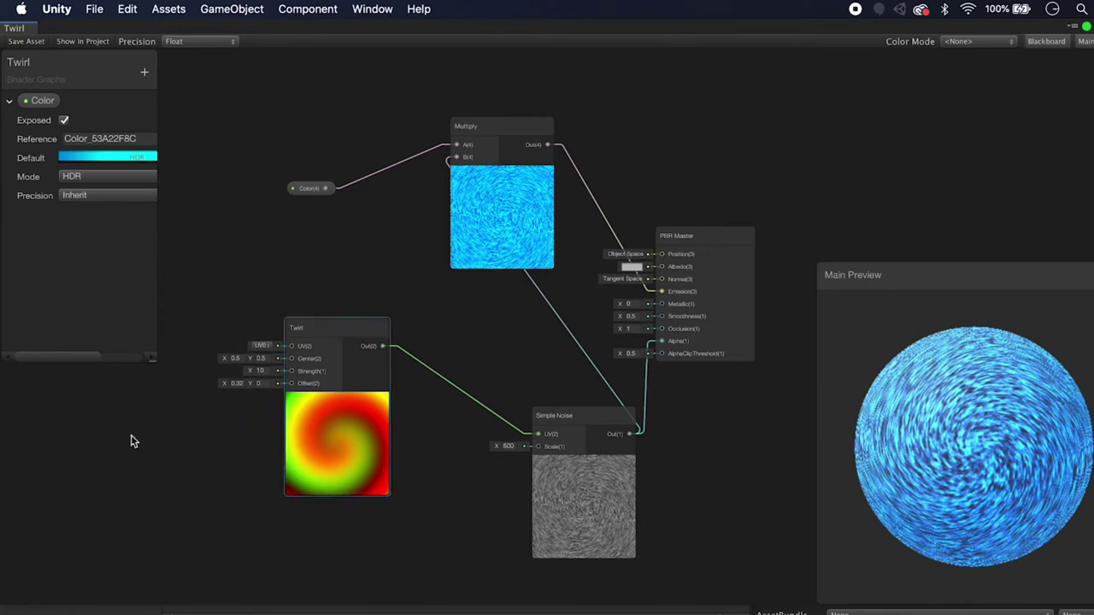
pyautogui.rightClick(112, 454)
pyautogui.click(151, 465)
pyautogui.write('time')
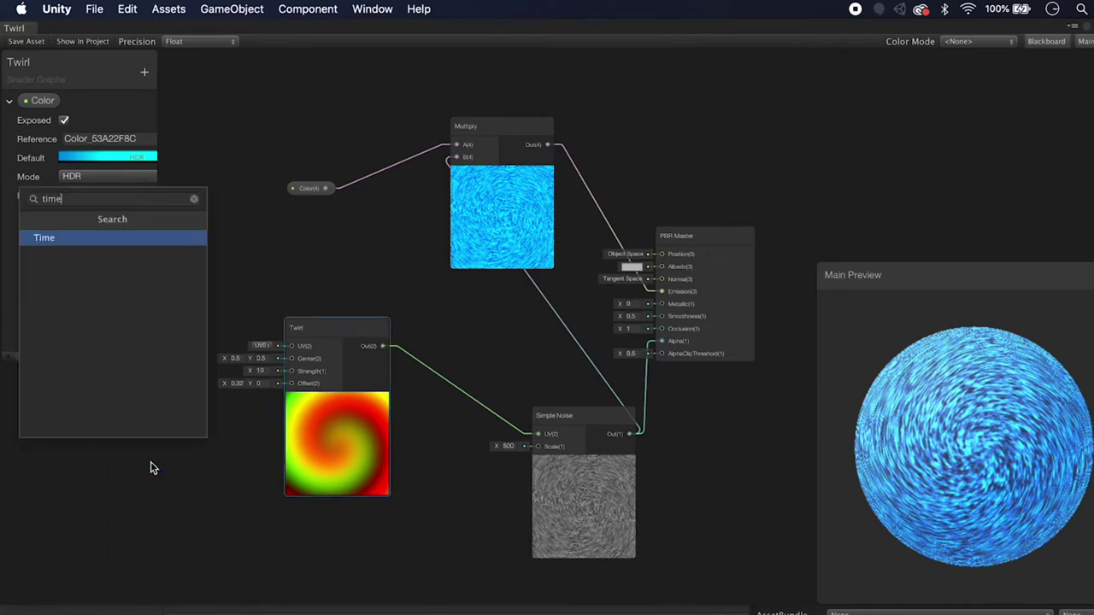
pyautogui.press('Return')
pyautogui.moveTo(162, 475); pyautogui.dragTo(104, 475)
pyautogui.moveTo(326, 322); pyautogui.dragTo(334, 316)
# Step: Add a second Multiply node and arrange it between the Time and Twirl nodes
pyautogui.rightClick(183, 480)
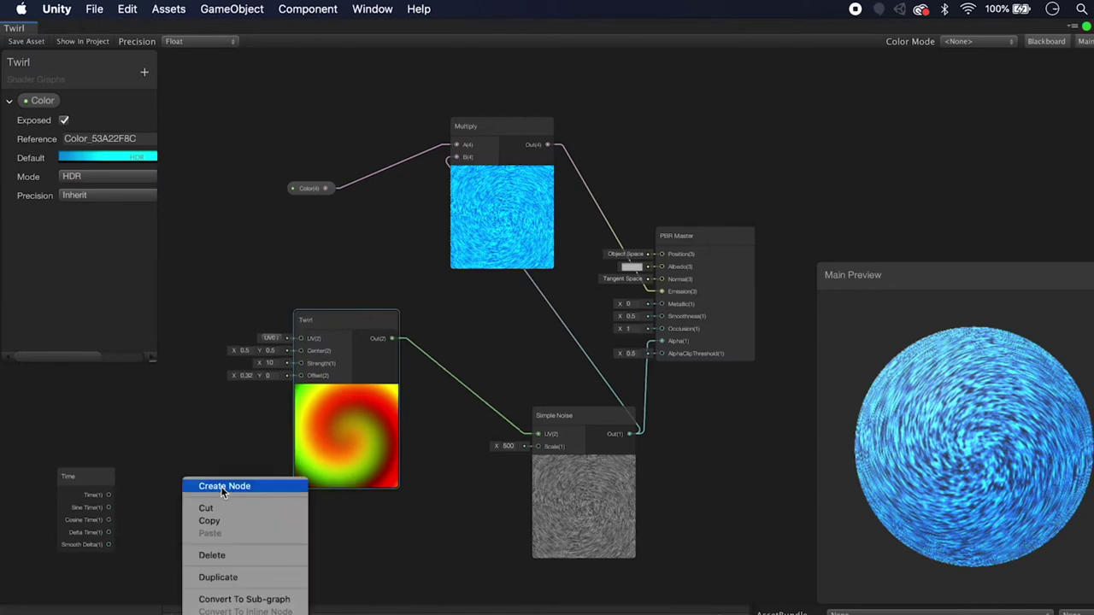
pyautogui.click(223, 487)
pyautogui.write('multip')
pyautogui.press('Return')
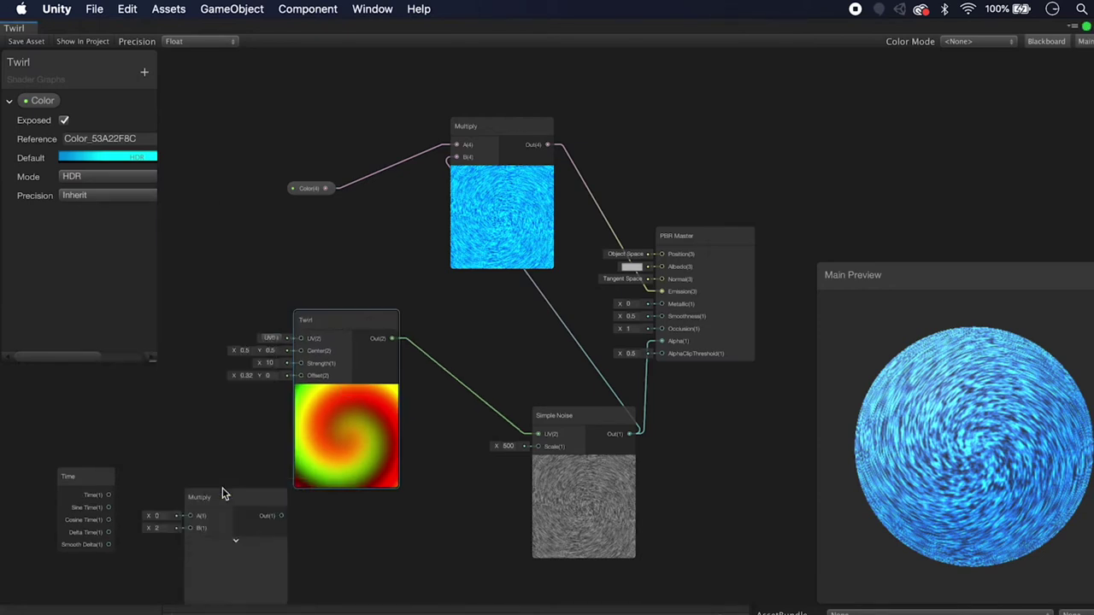
pyautogui.click(134, 486)
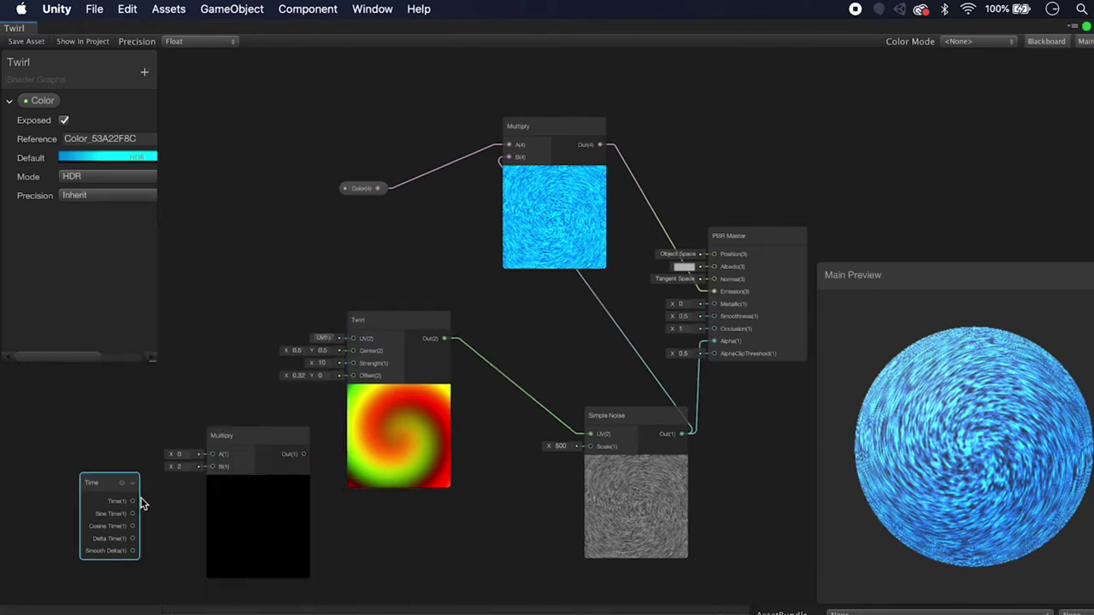
# Step: Connect Time to the second Multiply's B and its output to Twirl's Offset, and set its A value to 0.1
pyautogui.moveTo(133, 502); pyautogui.dragTo(213, 466)
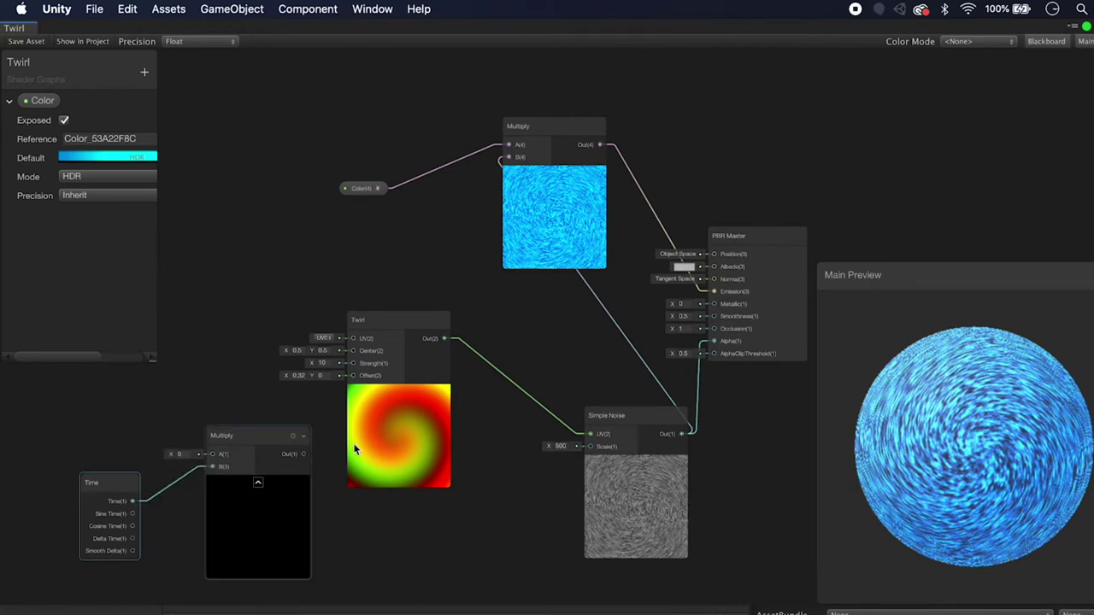
pyautogui.moveTo(304, 453); pyautogui.dragTo(352, 375)
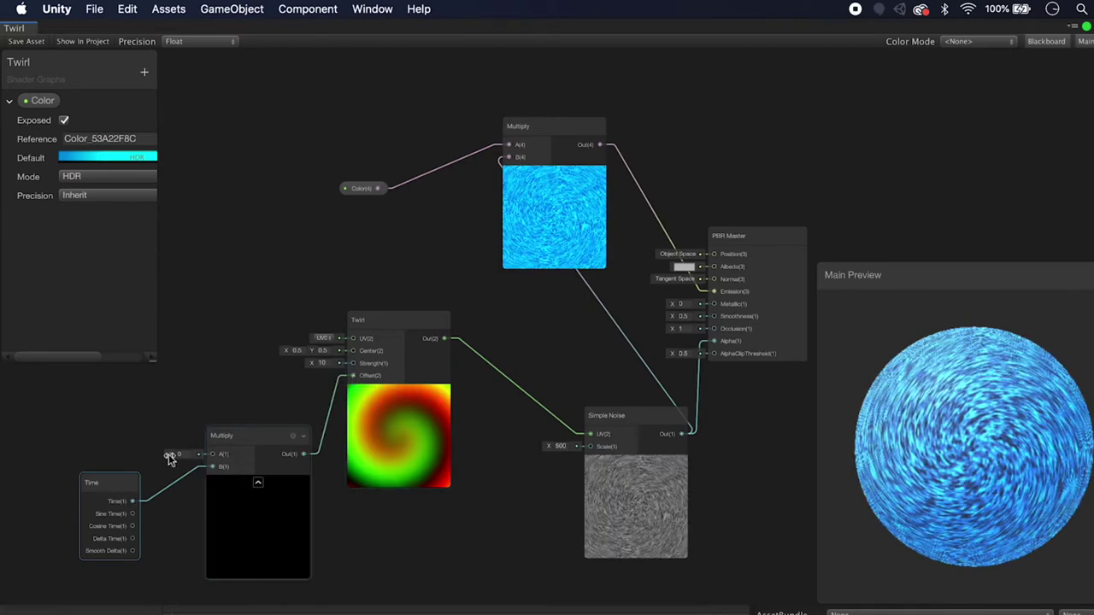
pyautogui.moveTo(173, 453); pyautogui.dragTo(160, 454)
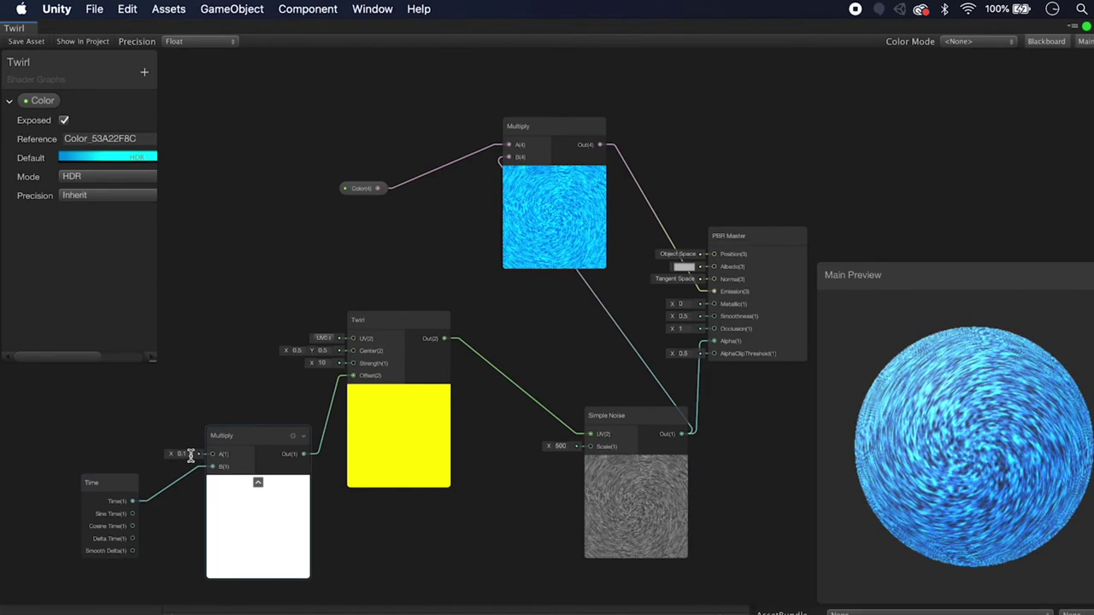
# Step: Add a Vector1 property named TwirlSpeed with a default value of 0.1
pyautogui.click(144, 71)
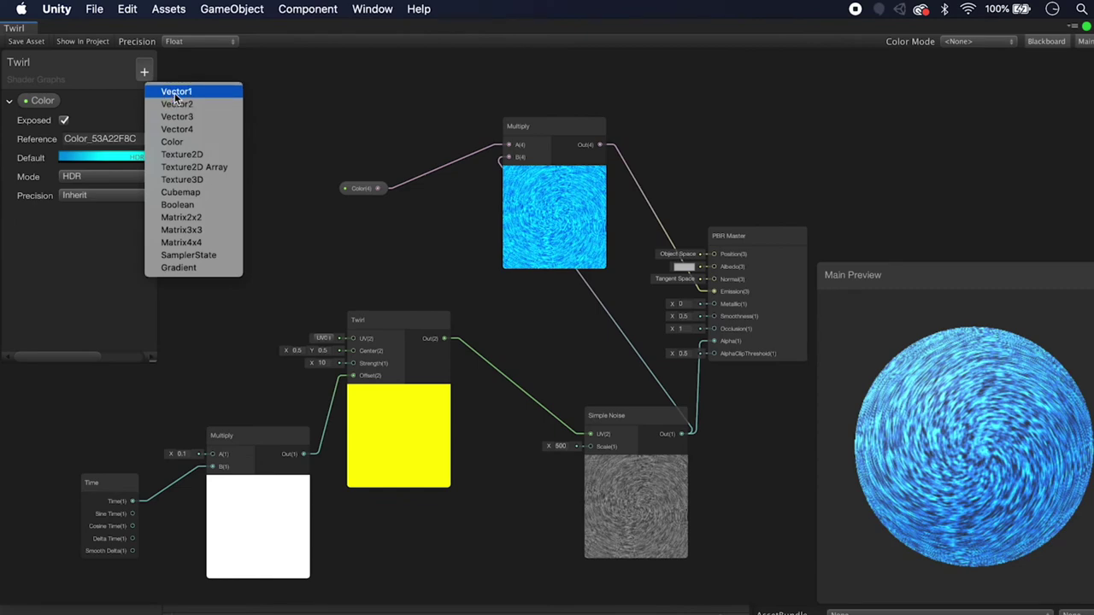
pyautogui.click(175, 92)
pyautogui.write('TwirlSpeed')
pyautogui.press('Return')
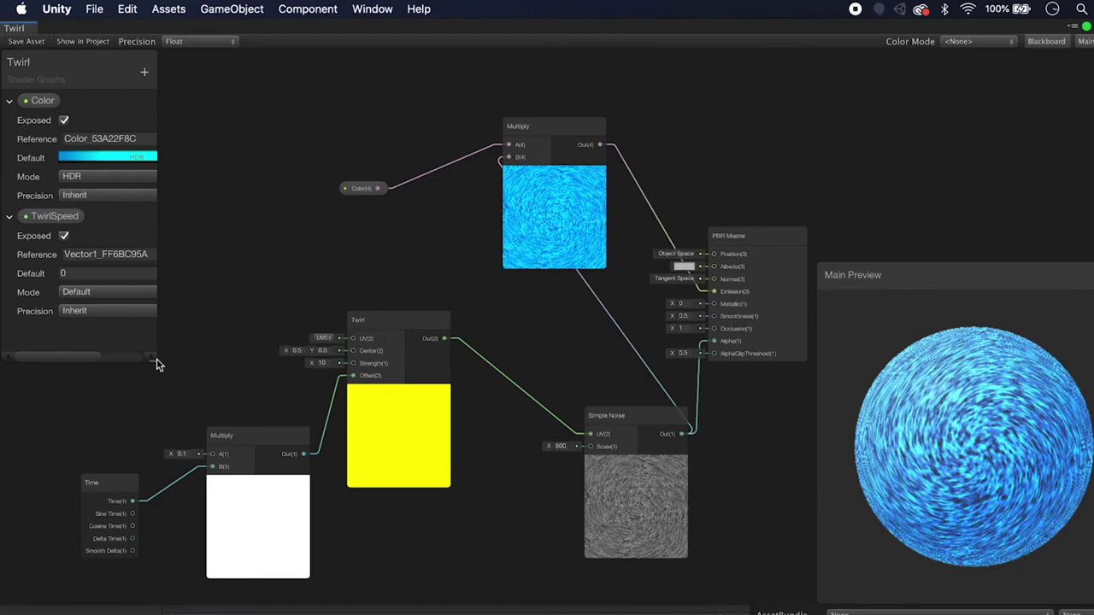
pyautogui.click(88, 274)
pyautogui.write('.1')
pyautogui.press('Return')
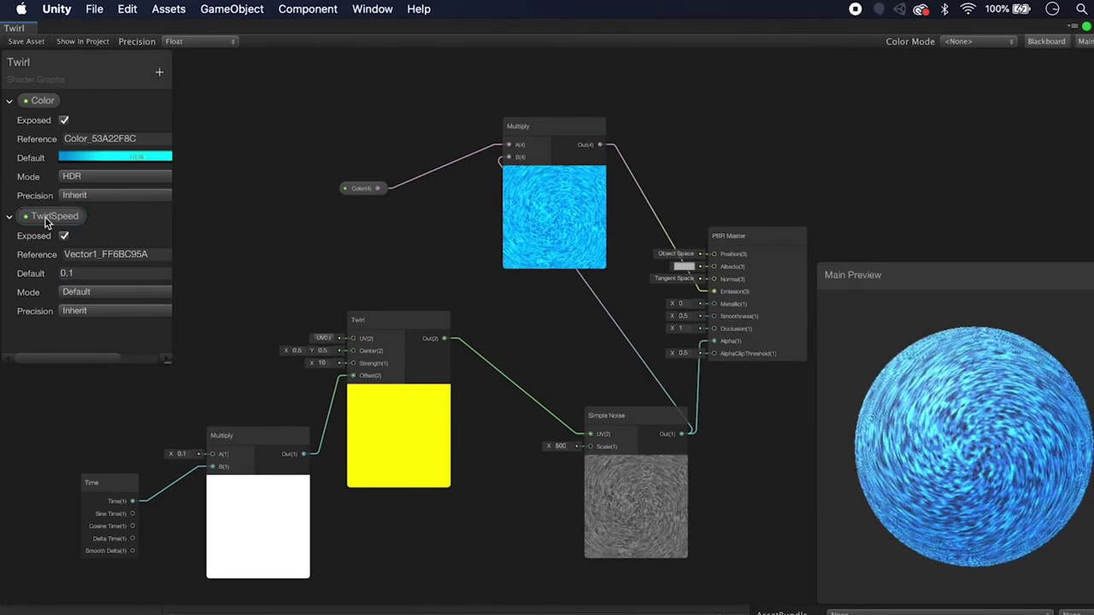
# Step: Place TwirlSpeed in the graph, connect it to A of the Multiply node fed by Time, and set Simple Noise's scale to 100
pyautogui.moveTo(47, 223); pyautogui.dragTo(114, 398)
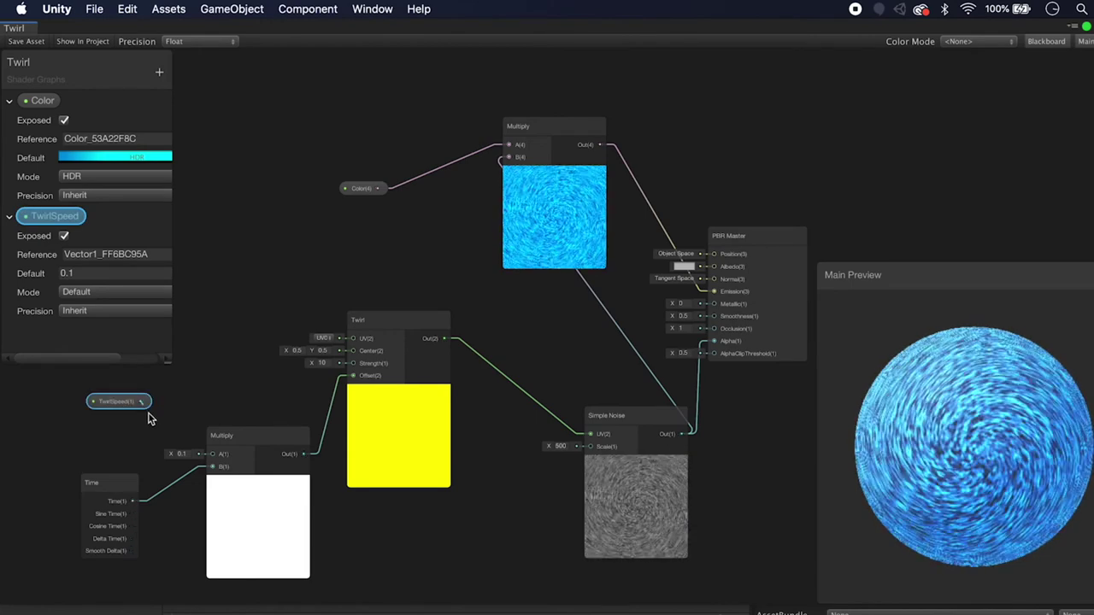
pyautogui.moveTo(143, 401); pyautogui.dragTo(212, 454)
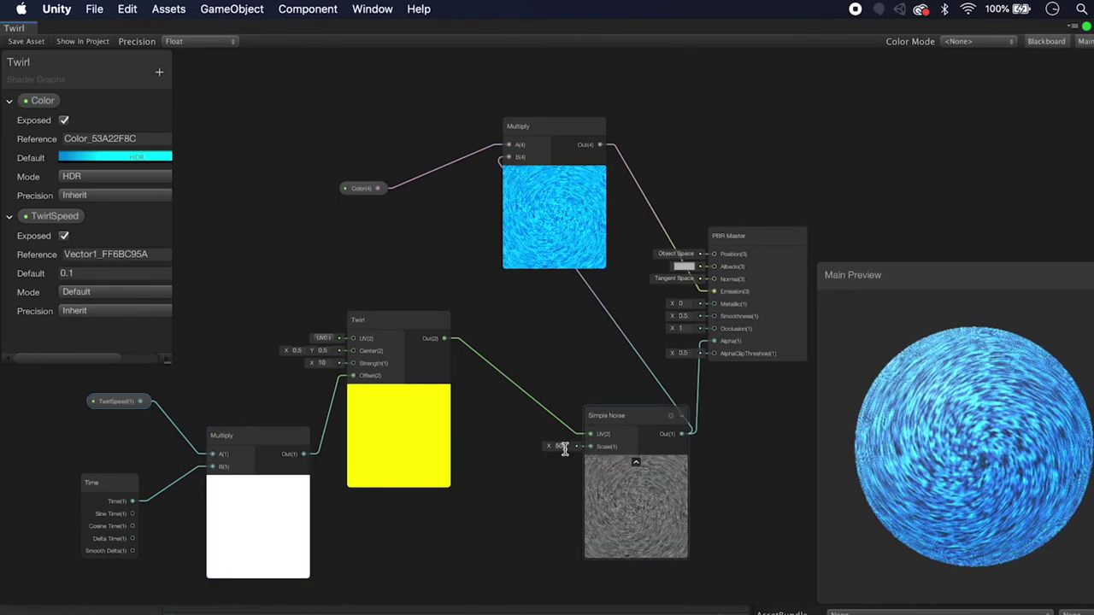
pyautogui.write('100')
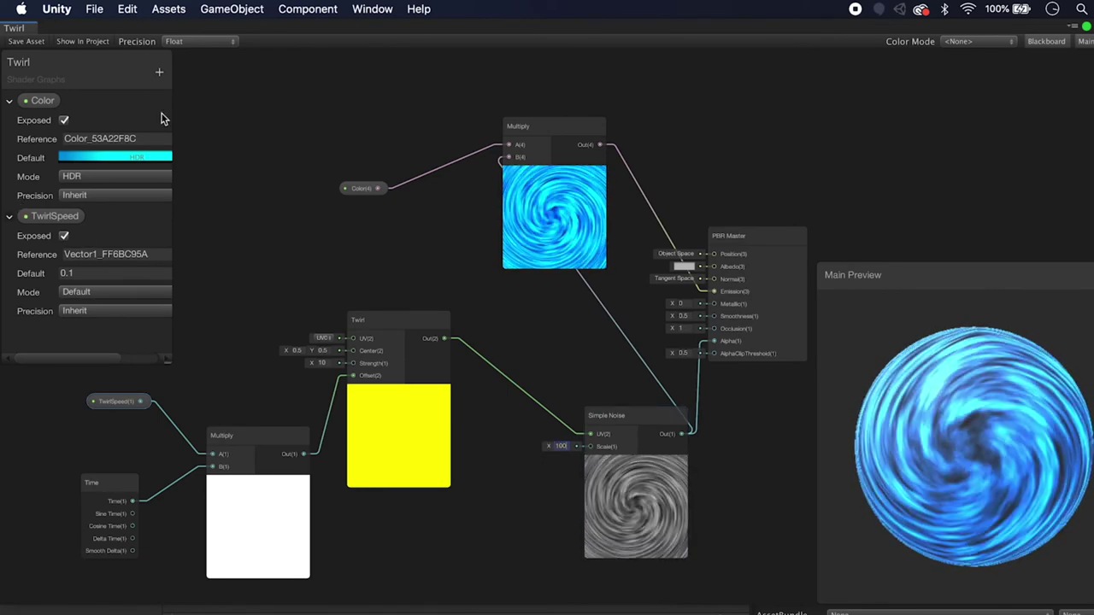
# Step: Add a Vector1 property named TwirlAmount to the Twirl shader graph
pyautogui.click(159, 72)
pyautogui.click(190, 95)
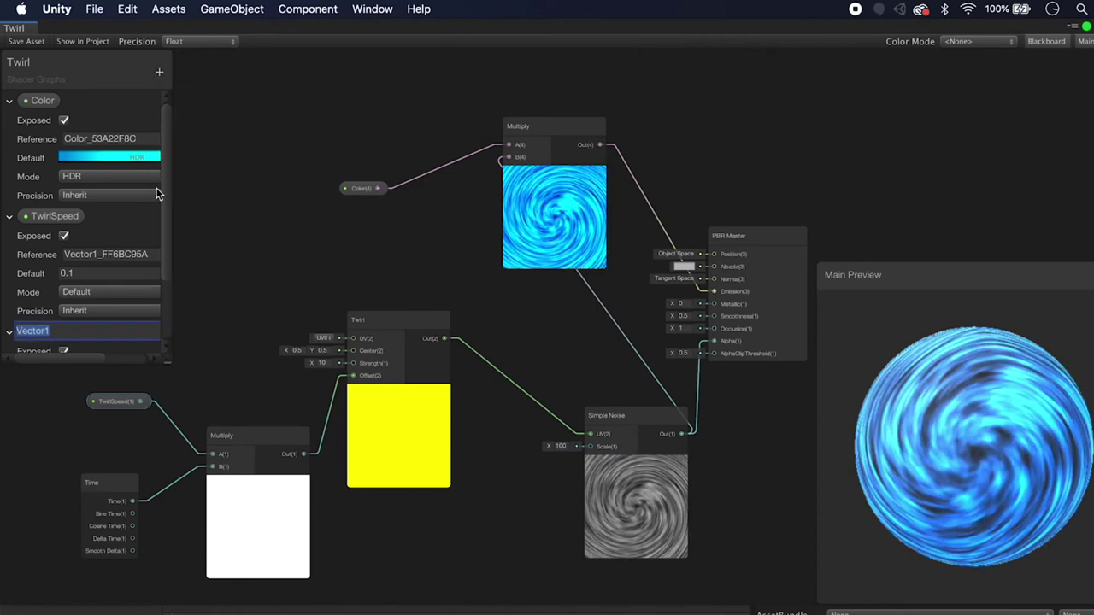
pyautogui.scroll(-3, 99, 323)
pyautogui.write('TwirlAmount')
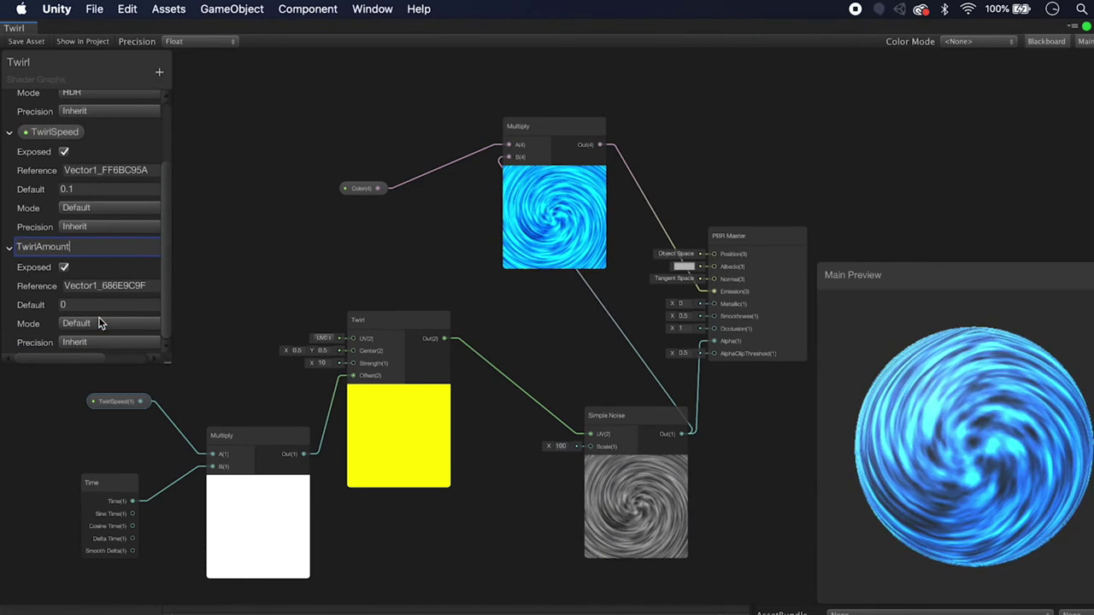
pyautogui.press('Return')
# Step: Place TwirlAmount in the graph, connect it to Simple Noise's Scale, and set the property's default value to 50
pyautogui.moveTo(55, 247); pyautogui.dragTo(684, 421)
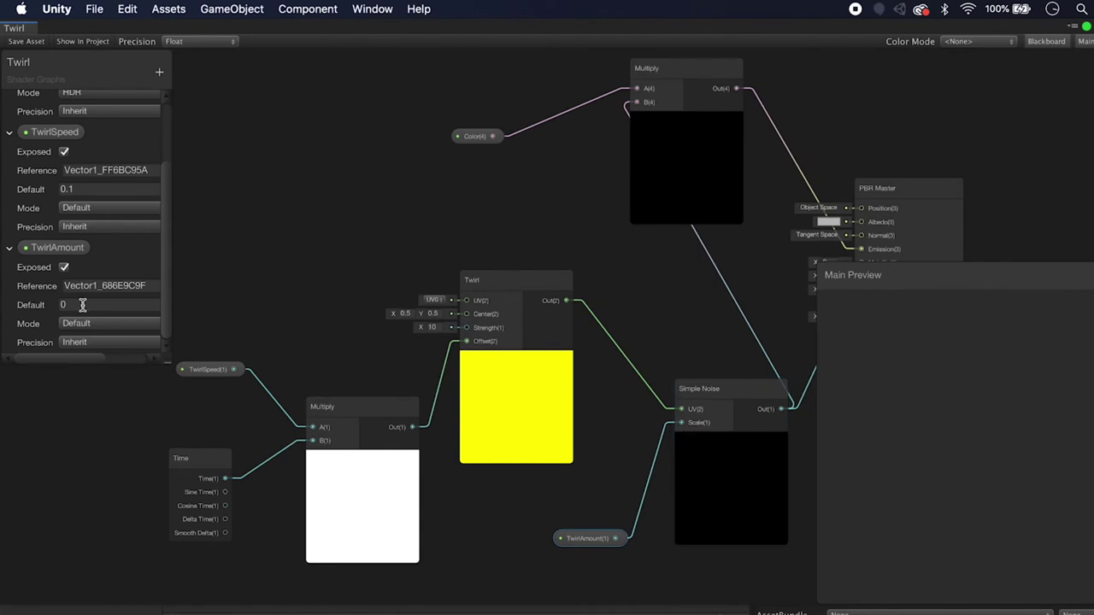
pyautogui.click(83, 306)
pyautogui.write('50')
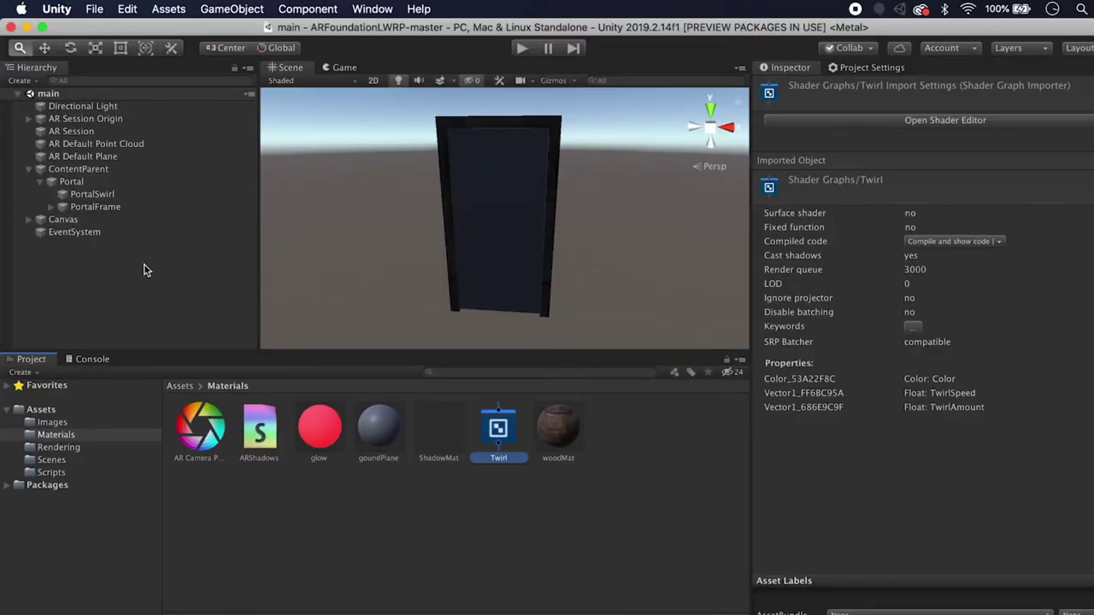
# Step: Create a material named Swirl in the Materials folder and apply it to the PortalSwirl quad
pyautogui.click(143, 270)
pyautogui.click(91, 194)
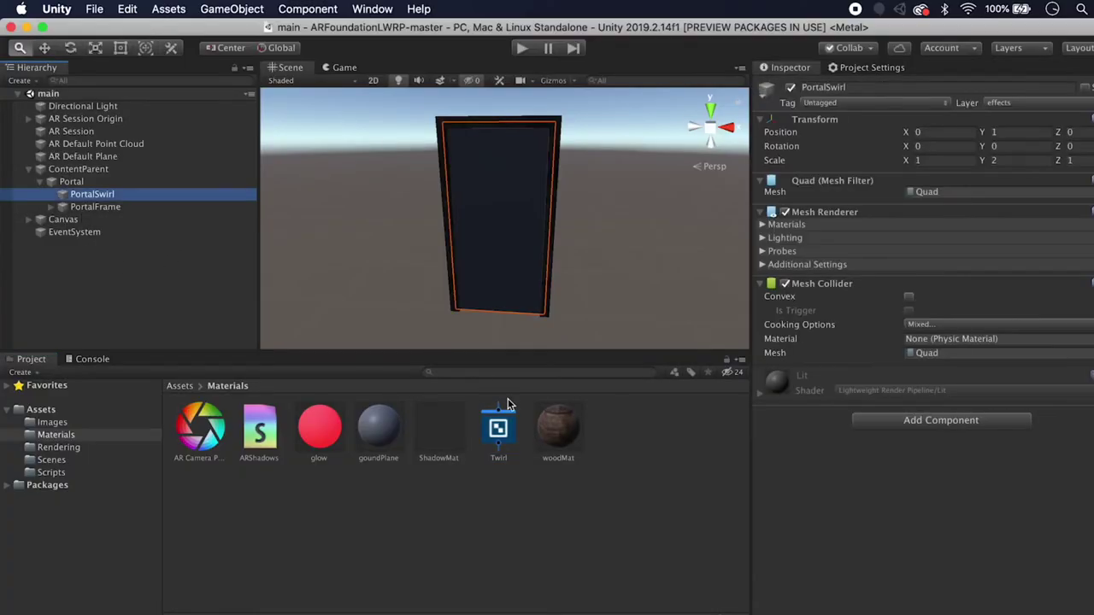
pyautogui.rightClick(255, 478)
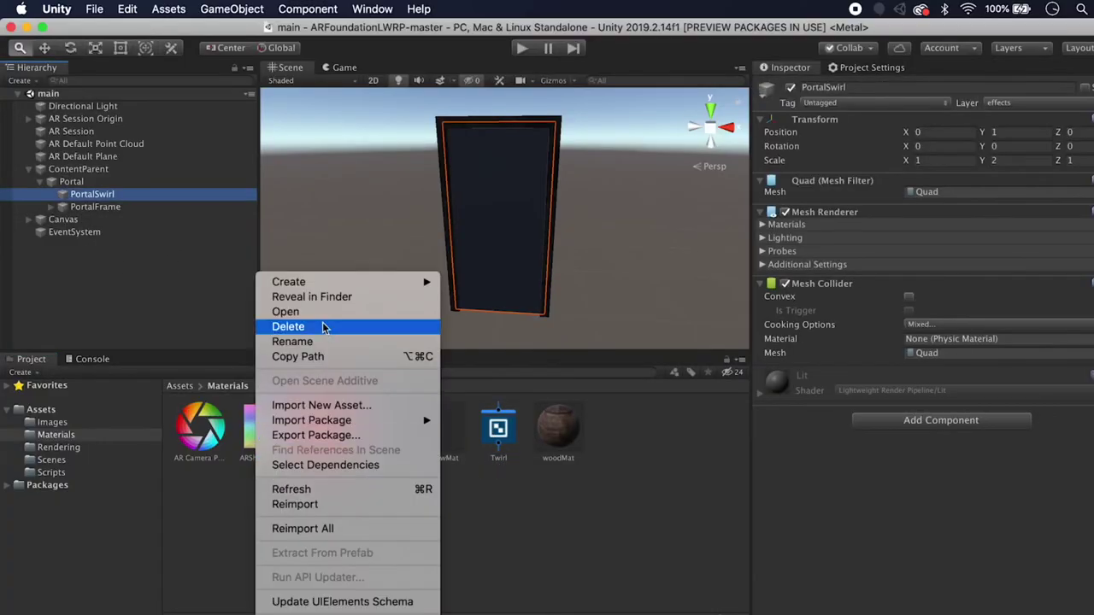
pyautogui.moveTo(313, 285)
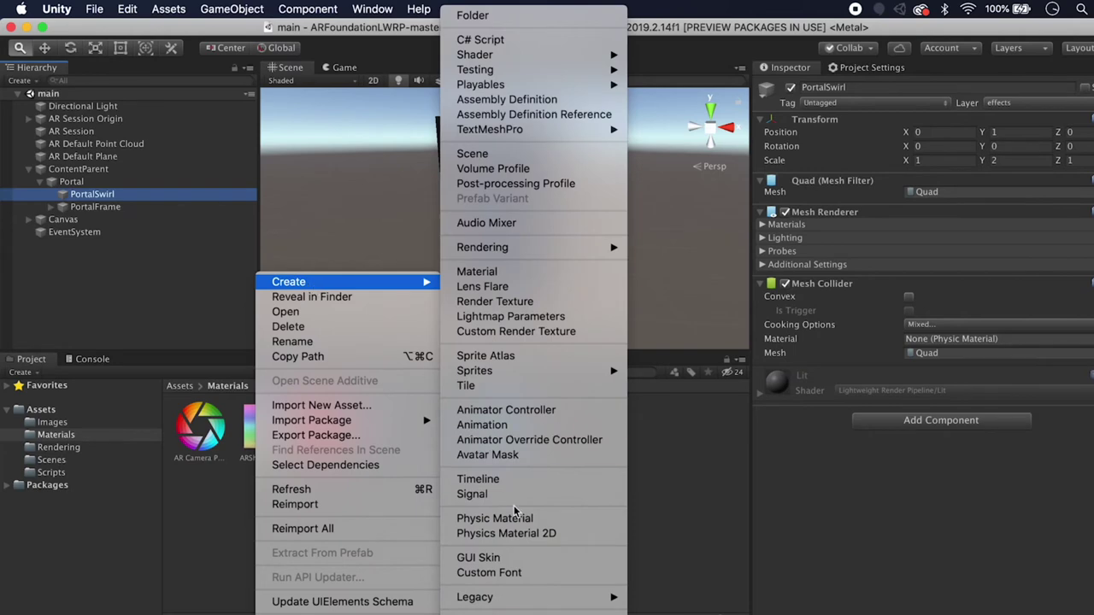
pyautogui.click(504, 272)
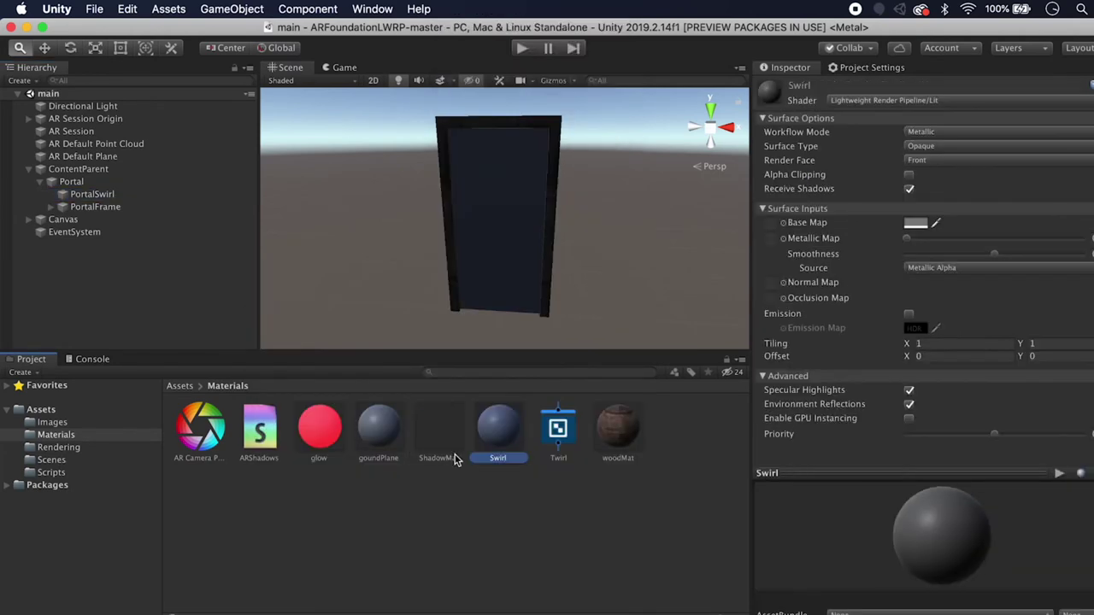
pyautogui.moveTo(496, 432); pyautogui.dragTo(90, 200)
# Step: Change the shader of PortalSwirl's Swirl material to Shader Graphs/Twirl
pyautogui.click(89, 200)
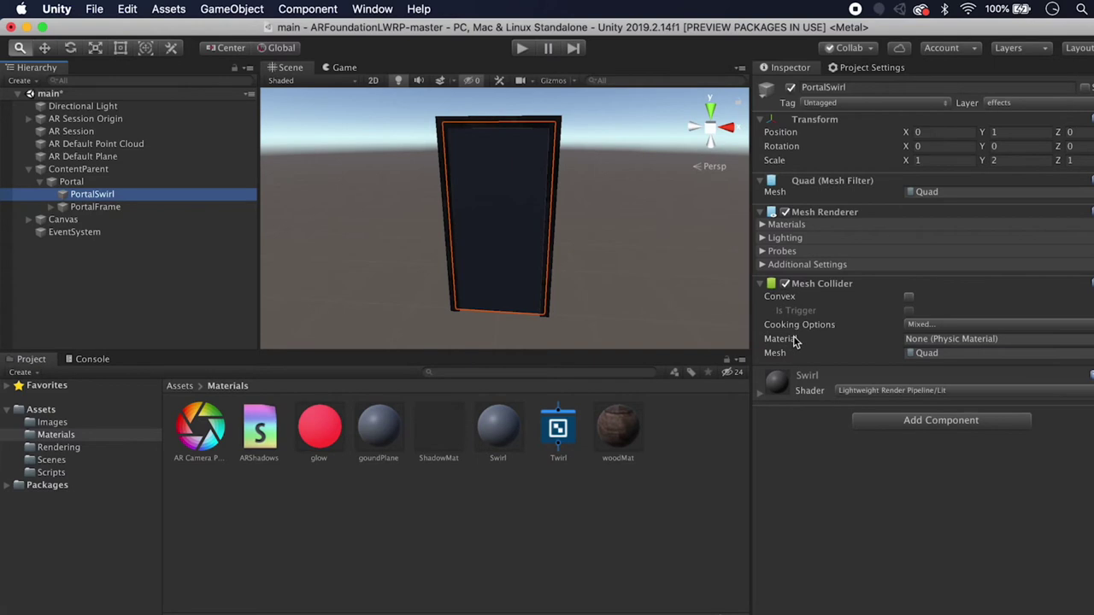
pyautogui.click(760, 394)
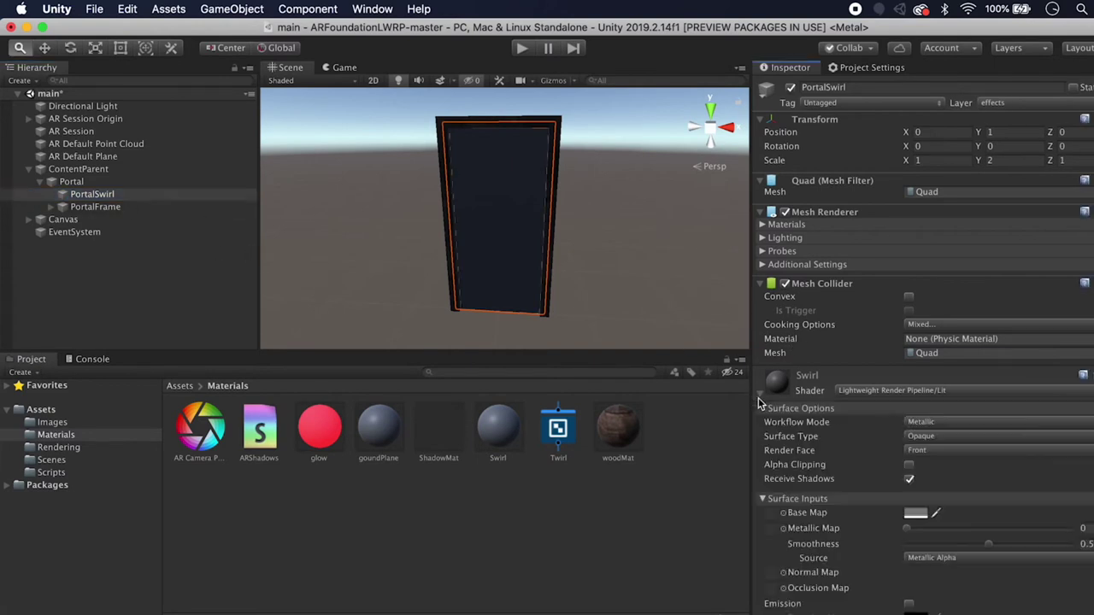
pyautogui.scroll(-4, 812, 359)
pyautogui.click(947, 239)
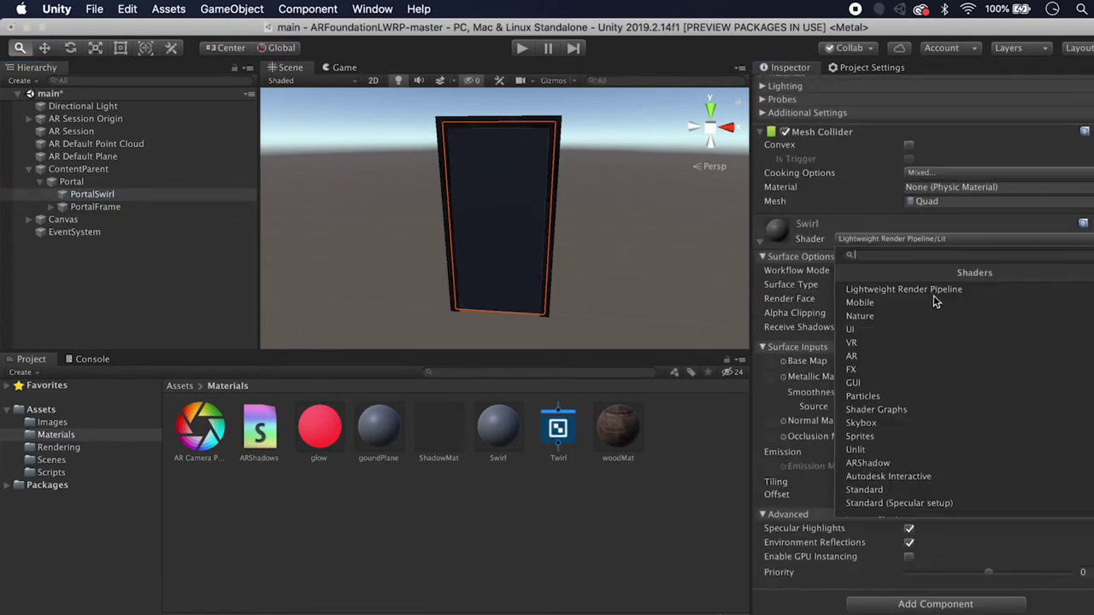
pyautogui.click(876, 410)
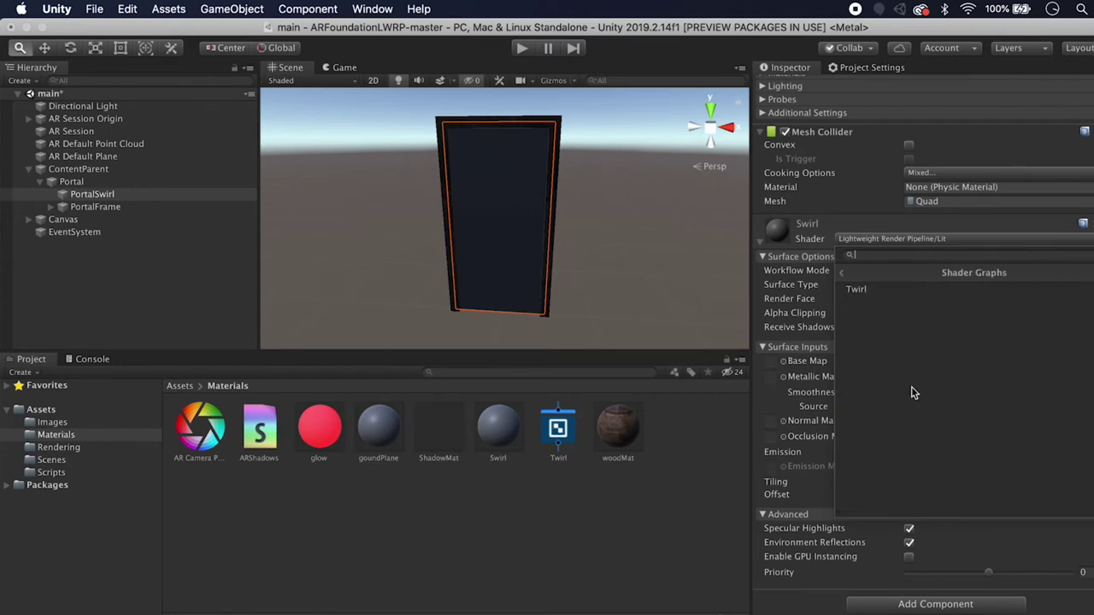
pyautogui.click(868, 285)
# Step: Play-test the scene, then inspect the animated portal from another angle in the Scene view
pyautogui.click(346, 67)
pyautogui.click(171, 262)
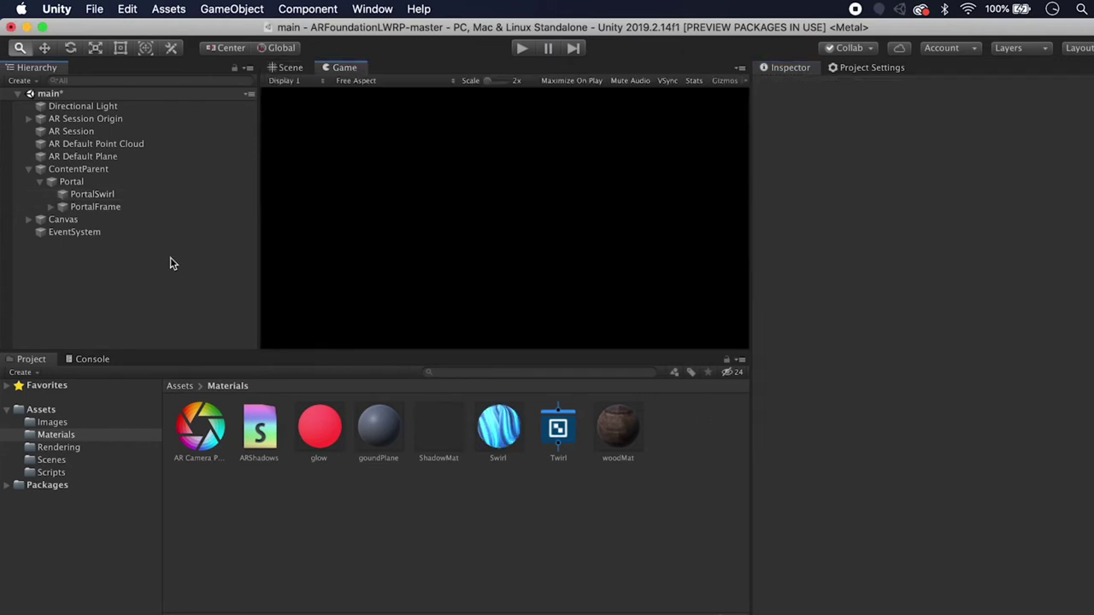
pyautogui.click(520, 47)
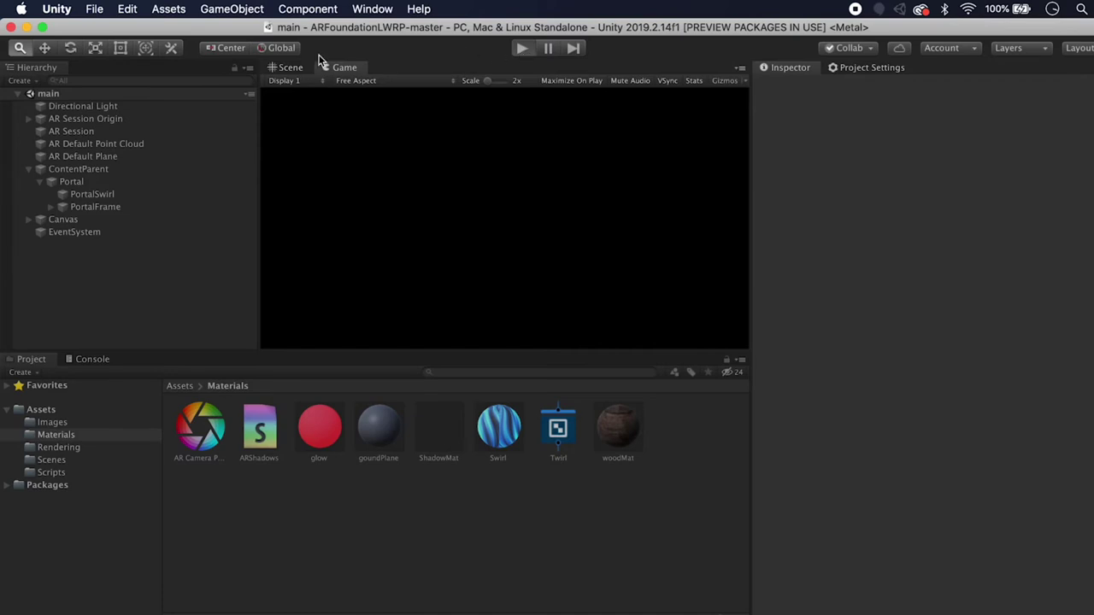
pyautogui.click(290, 67)
pyautogui.keyDown('alt'); pyautogui.moveTo(559, 232); pyautogui.dragTo(581, 269); pyautogui.keyUp('alt')
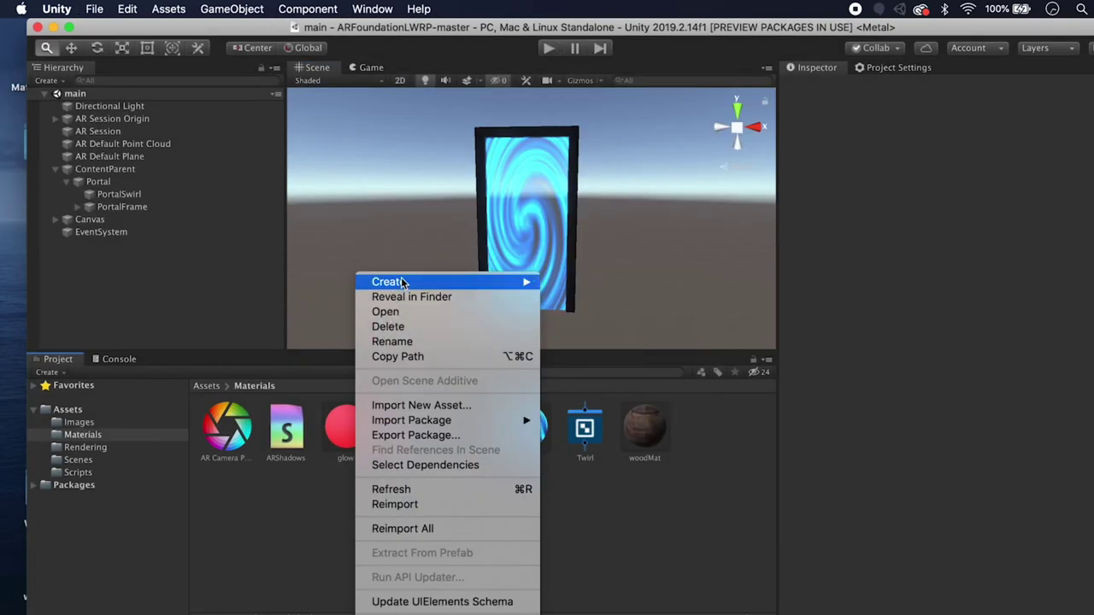
# Step: Create a Standard Surface Shader named Portal in the Materials folder
pyautogui.moveTo(404, 284)
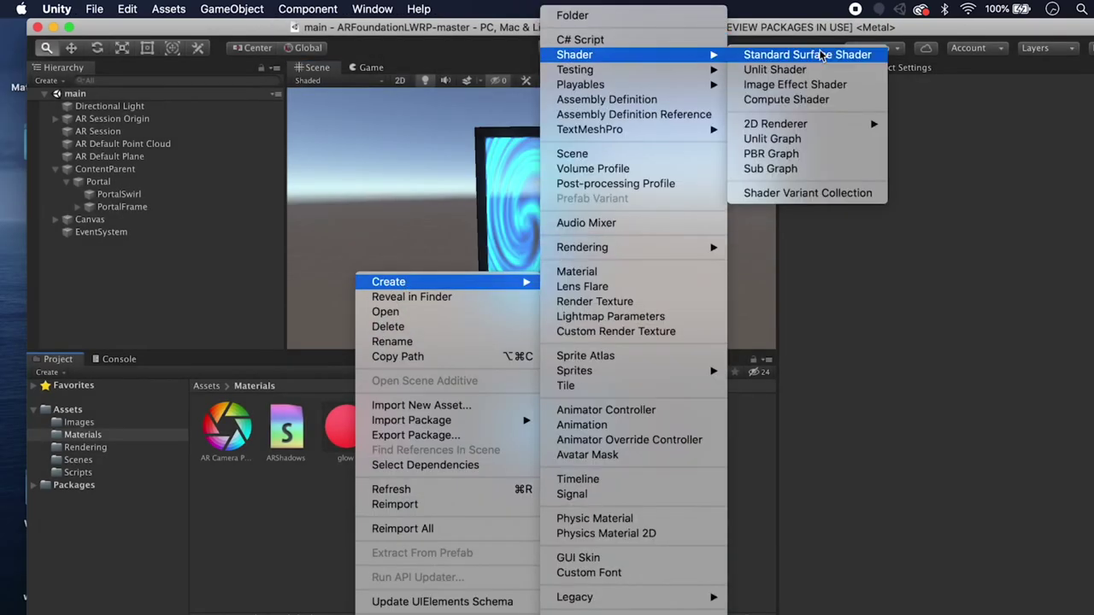
pyautogui.press('Escape')
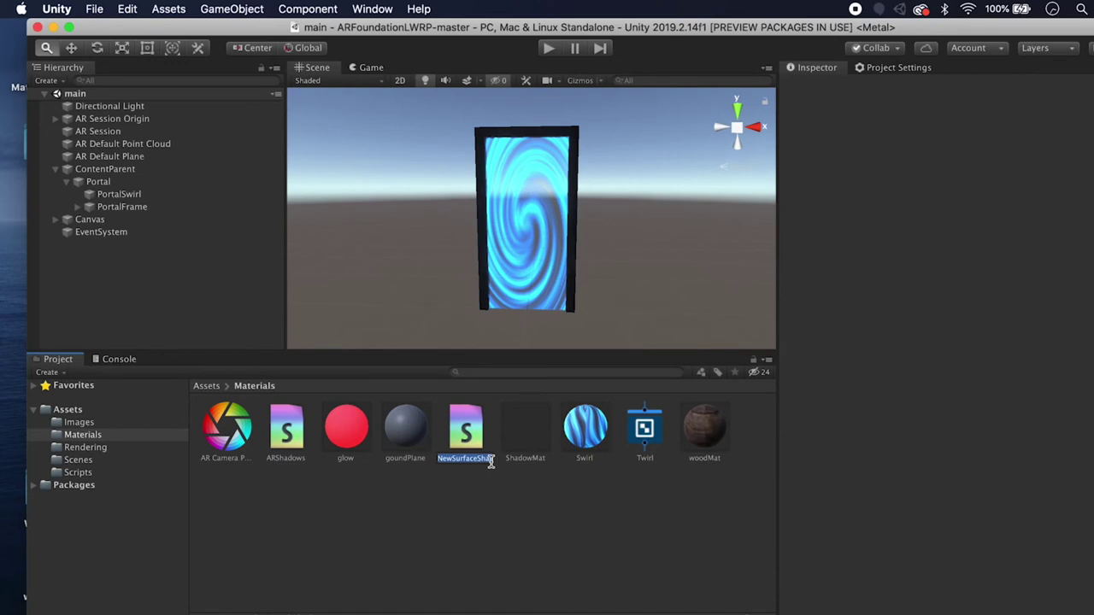
pyautogui.write('Portal')
pyautogui.press('Return')
# Step: Open the Portal shader in Visual Studio and replace its entire code with an empty Shader "Custom/Portal" block
pyautogui.doubleClick(465, 423)
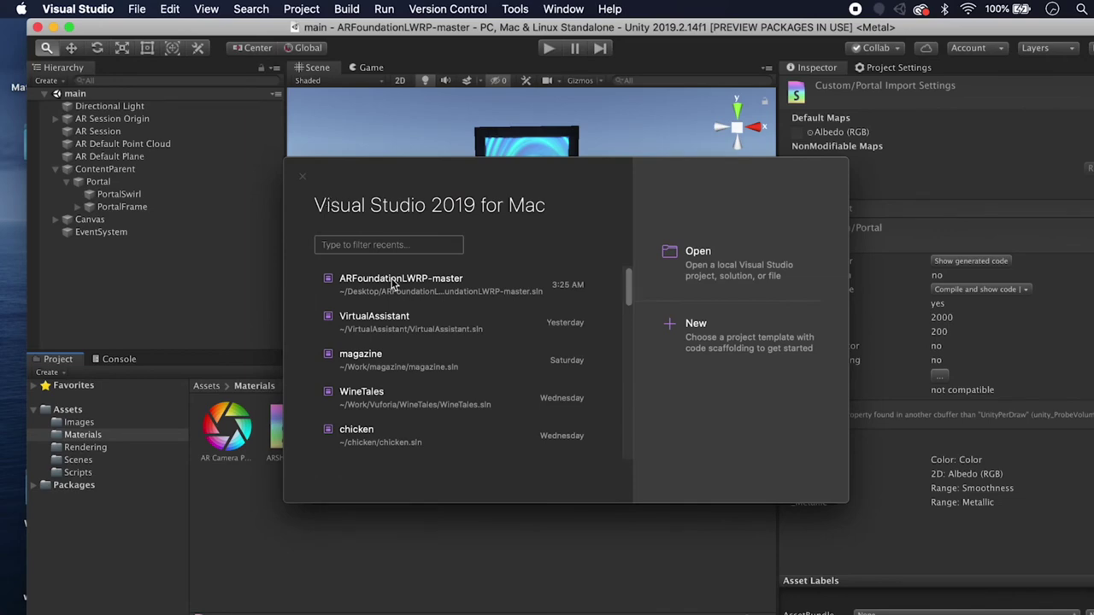
pyautogui.press('super+a')
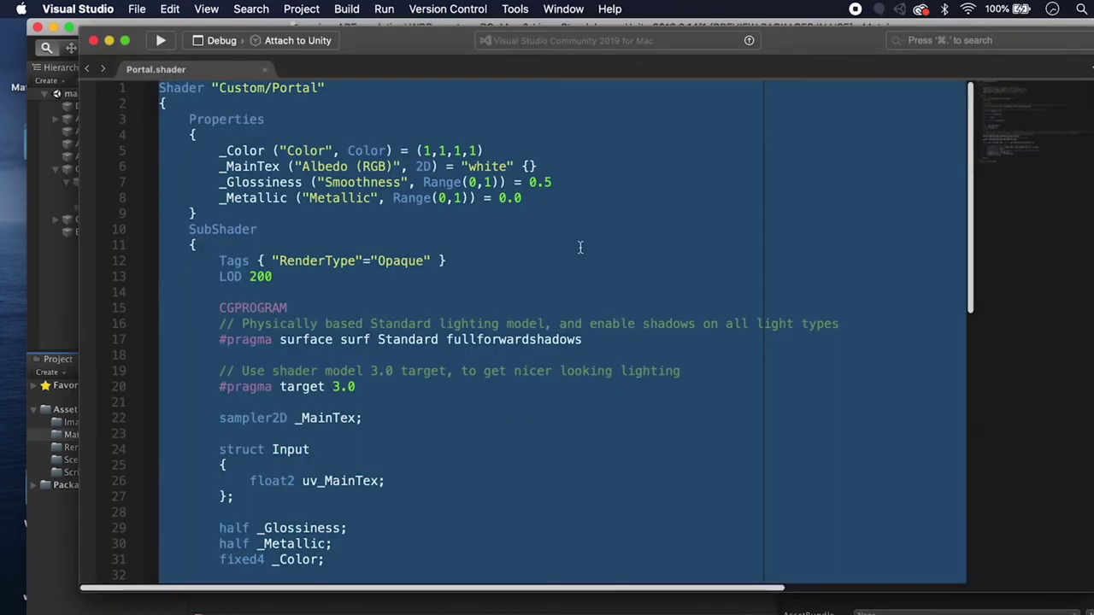
pyautogui.press('BackSpace')
pyautogui.write('Shad')
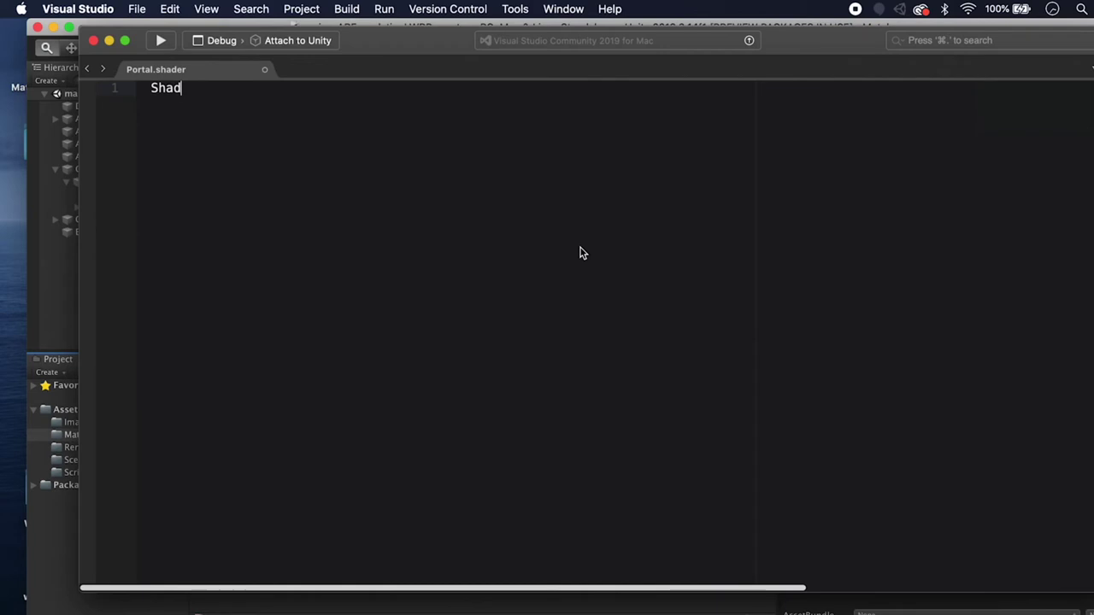
pyautogui.write('er "Custom/POrtal')
pyautogui.press('BackSpace')
pyautogui.press('BackSpace')
pyautogui.write('ortal"{')
pyautogui.press('Return')
pyautogui.press('Return')
pyautogui.press('Return')
pyautogui.press('Return')
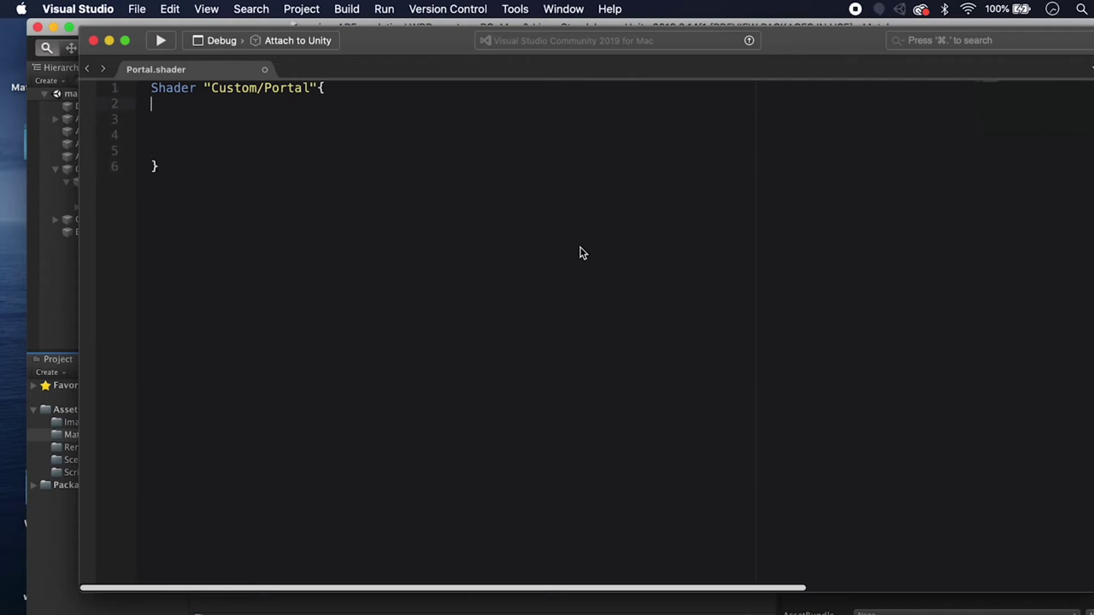
# Step: Add a SubShader block containing the lines Zwrite off, ColorMask 0 and Cull off
pyautogui.write('SubShader{')
pyautogui.press('Return')
pyautogui.press('Return')
pyautogui.write('Zwrite off')
pyautogui.press('Return')
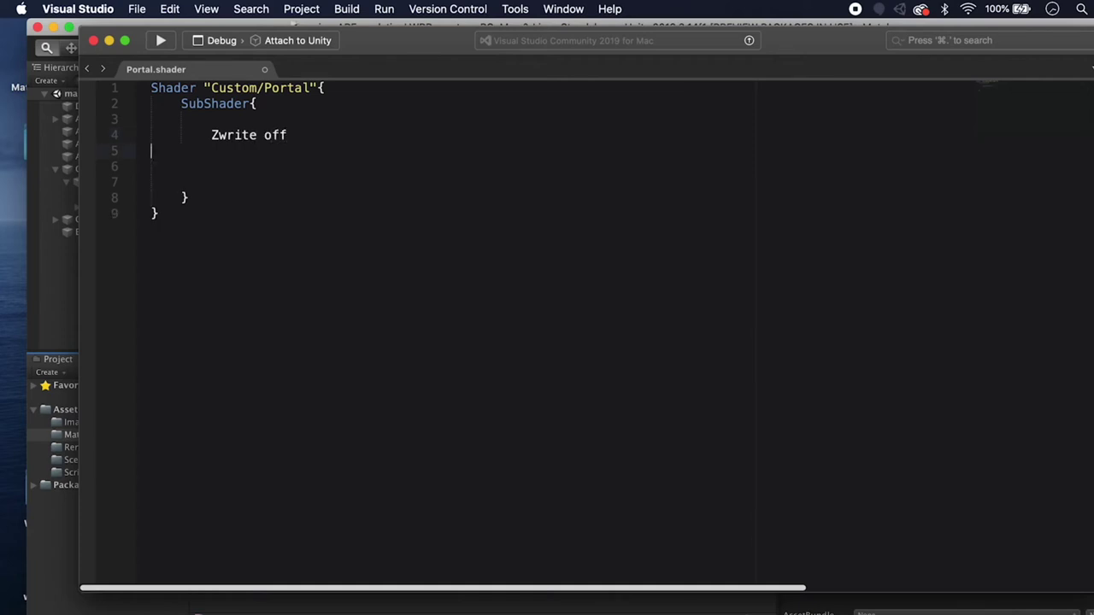
pyautogui.write('ColorMask 0')
pyautogui.press('Return')
pyautogui.write('Cull off')
pyautogui.press('Return')
pyautogui.press('Return')
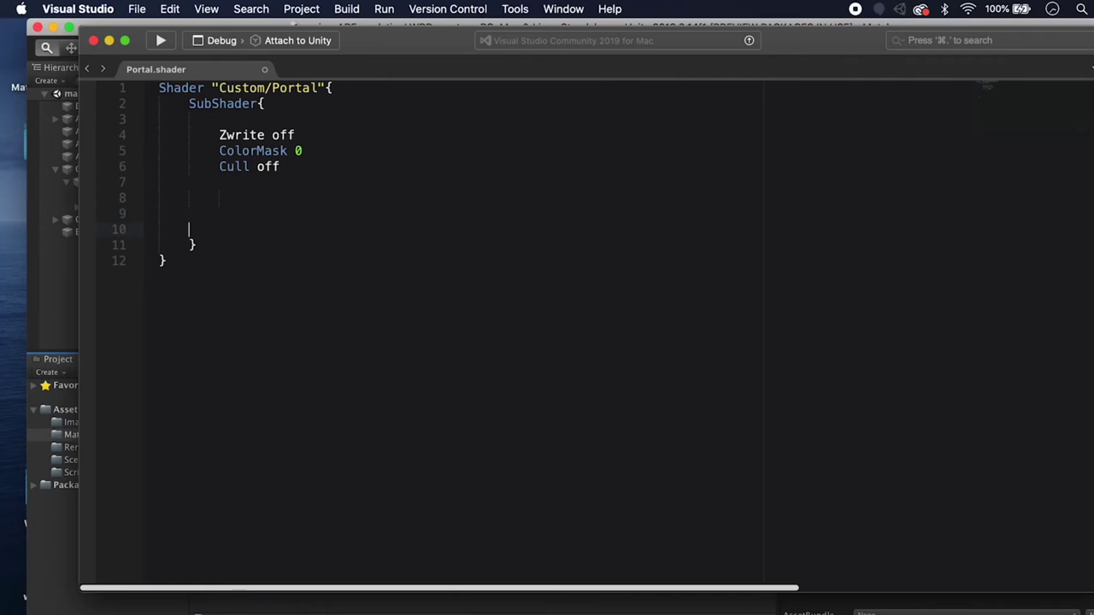
# Step: Add an empty Pass block inside the SubShader, below the render settings
pyautogui.write('Pass {')
pyautogui.press('Return')
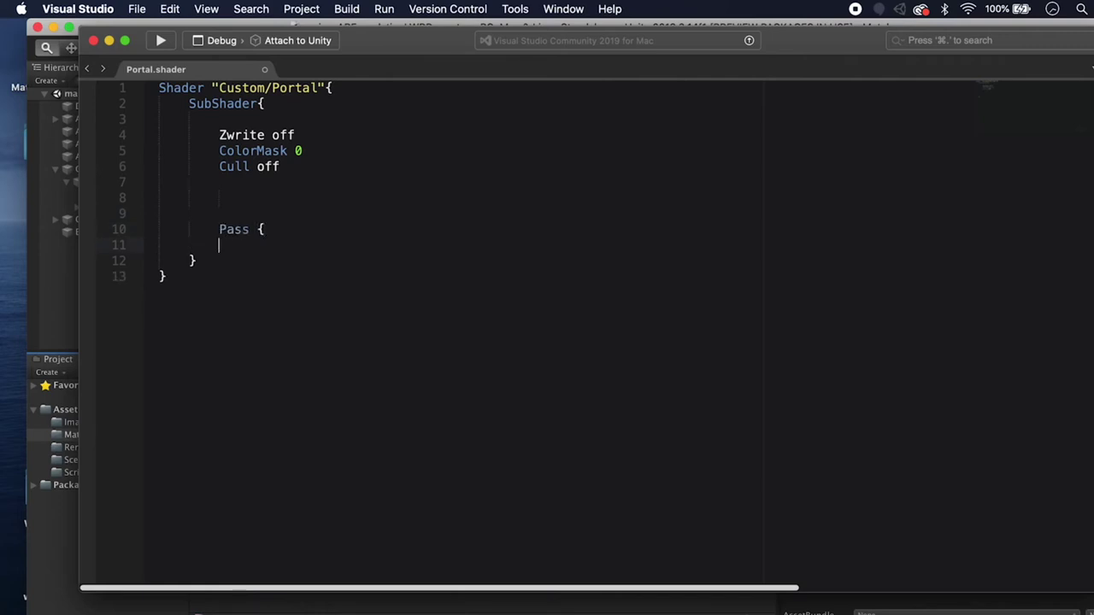
pyautogui.press('Return')
# Step: Insert a Stencil block with Ref 1, Comp always and Pass replace above the Pass block, and remove the surplus blank lines
pyautogui.write('Sten')
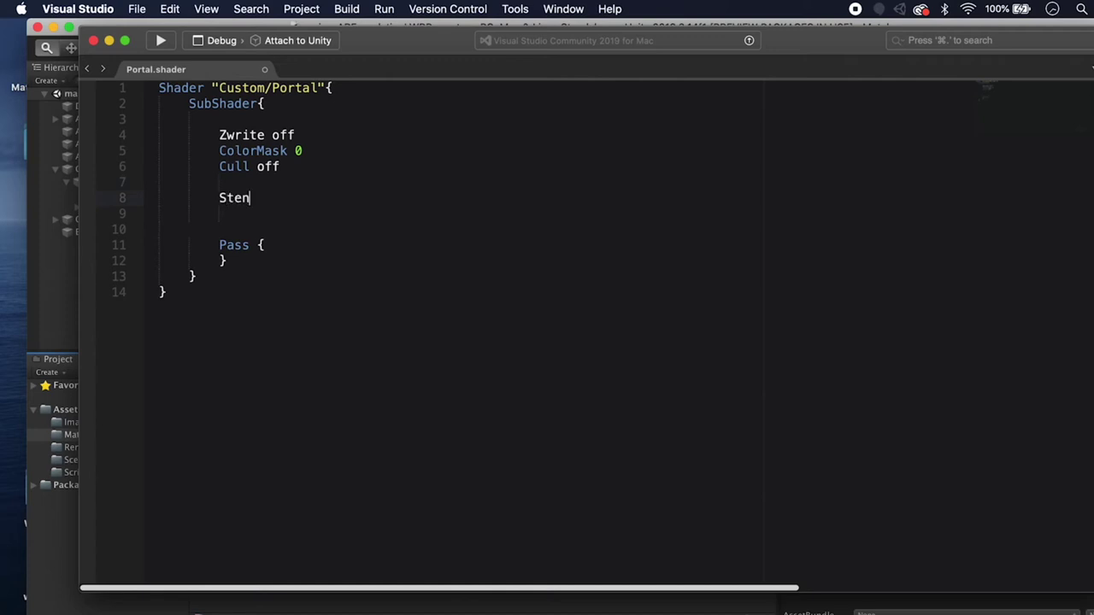
pyautogui.write('cil{')
pyautogui.press('Return')
pyautogui.write('Ref 1')
pyautogui.press('Return')
pyautogui.write('Comp alway')
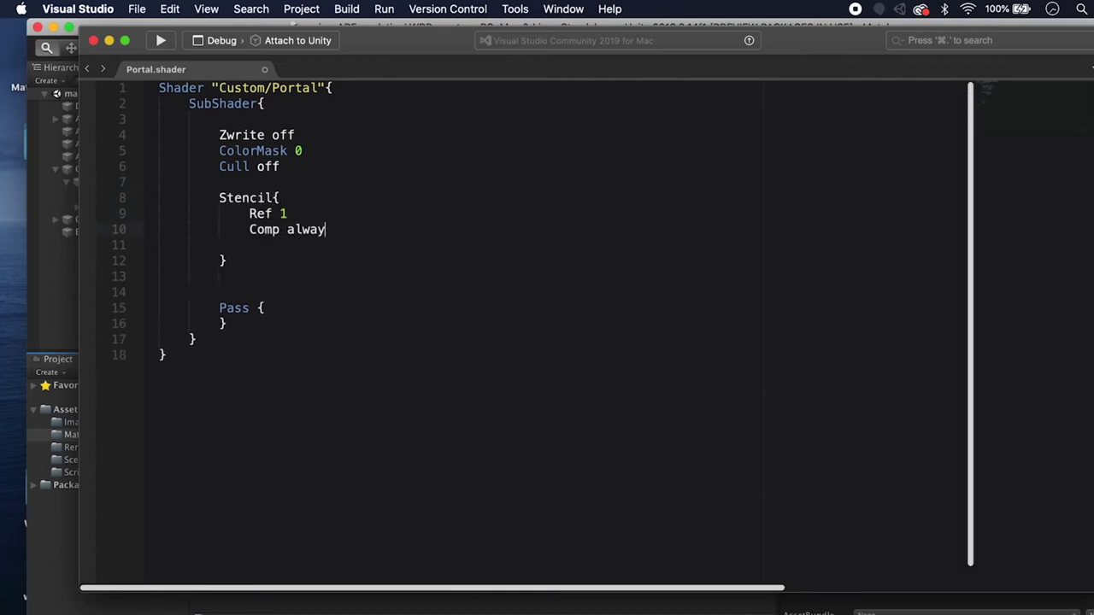
pyautogui.write('s')
pyautogui.press('Return')
pyautogui.write('Pass replace')
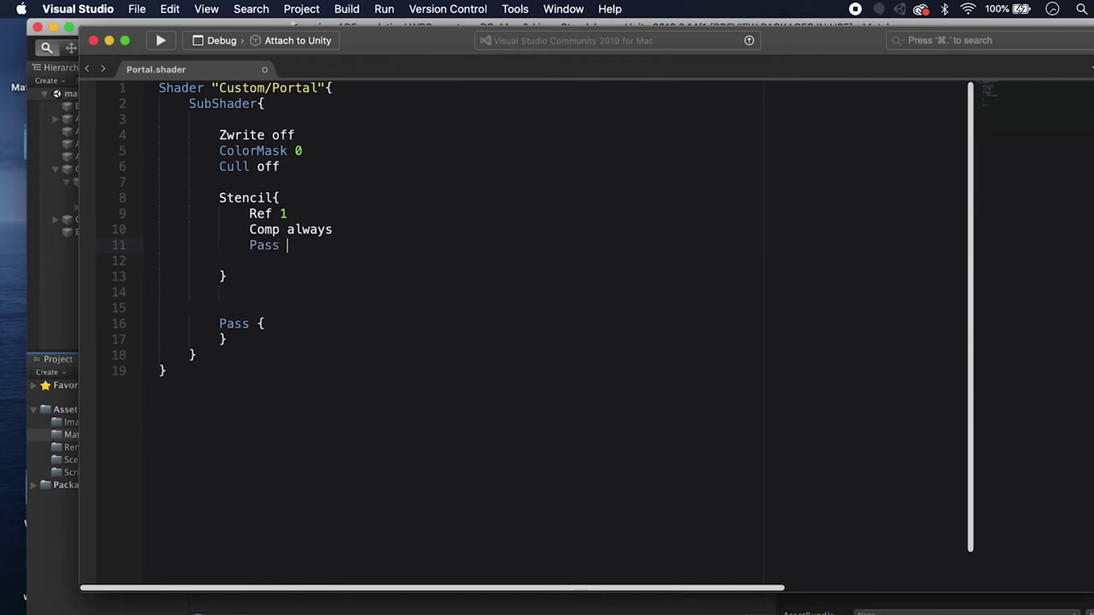
pyautogui.press('Delete')
pyautogui.press('Down')
pyautogui.press('Down')
pyautogui.press('Delete')
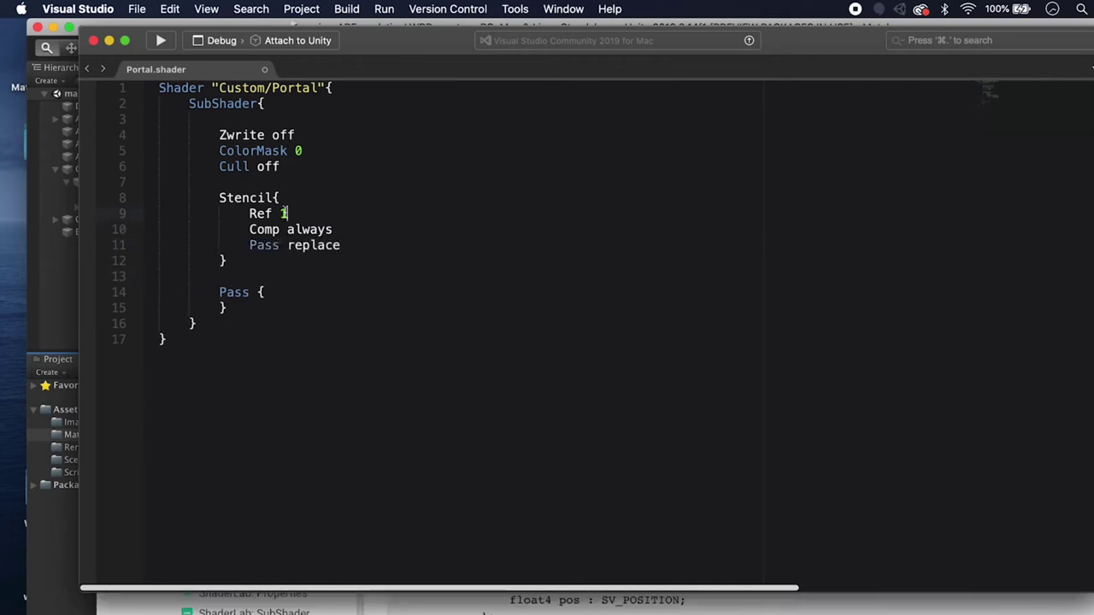
pyautogui.tripleClick(284, 213)
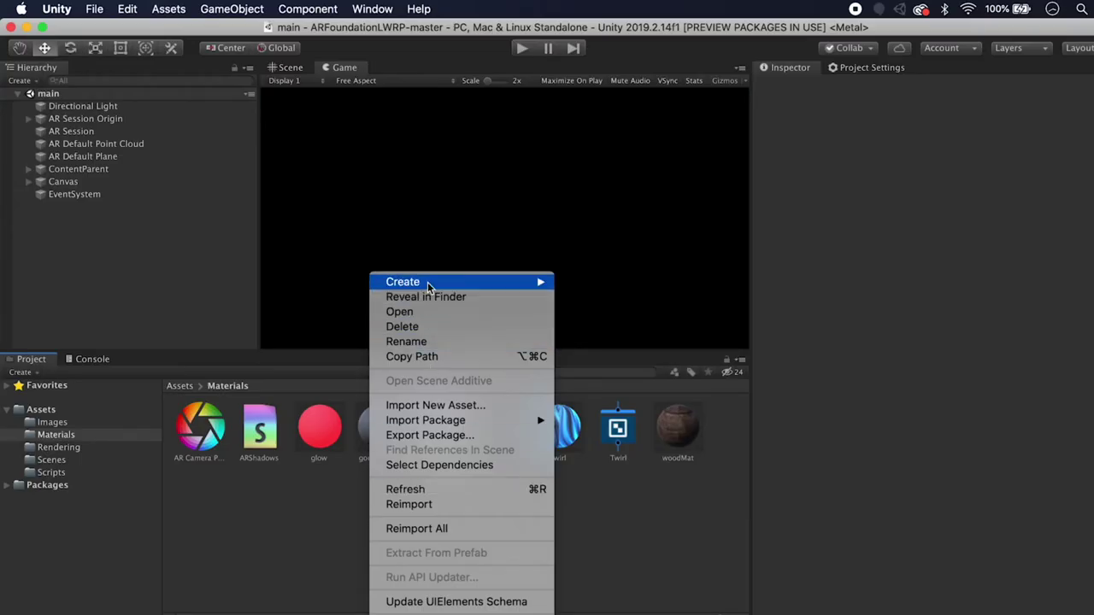
# Step: Switch to Unity and create a material named PortalClear in the Materials folder
pyautogui.moveTo(513, 281)
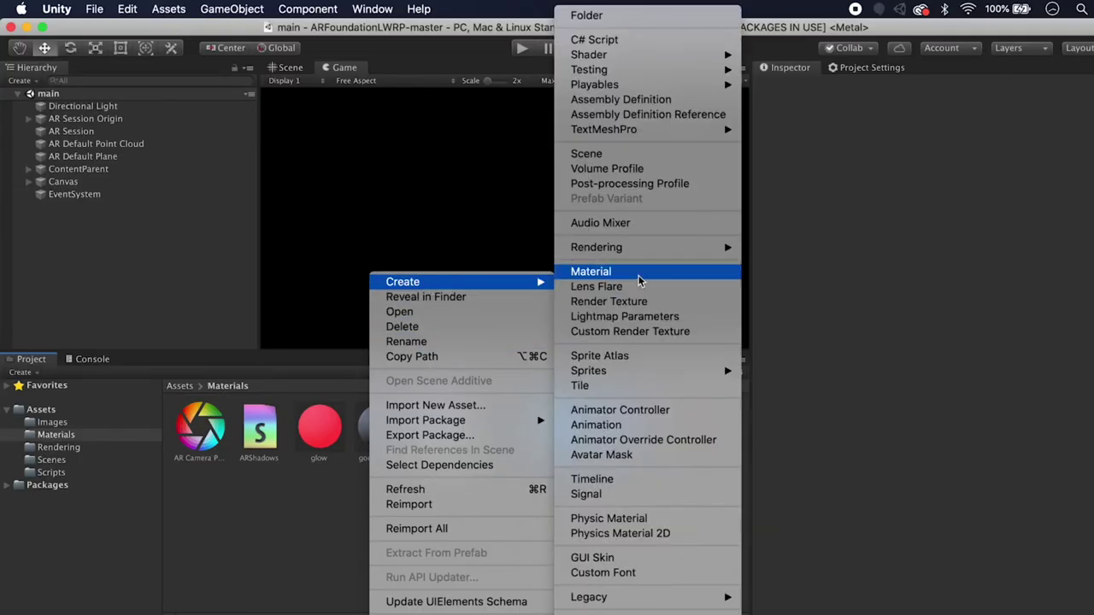
pyautogui.click(639, 276)
pyautogui.write('Portal')
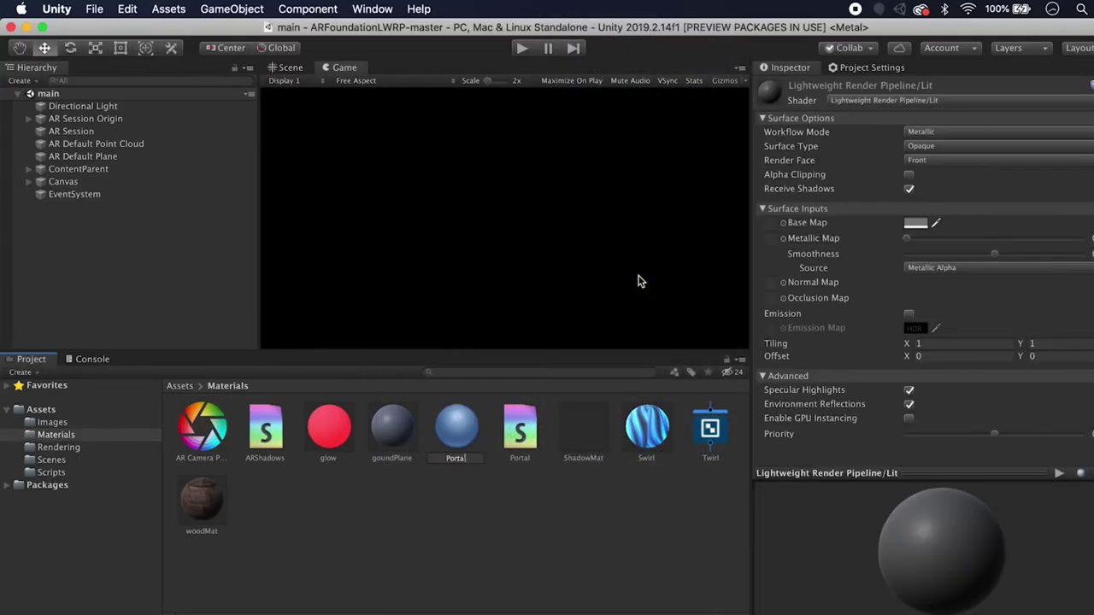
pyautogui.write('Clear')
pyautogui.press('Return')
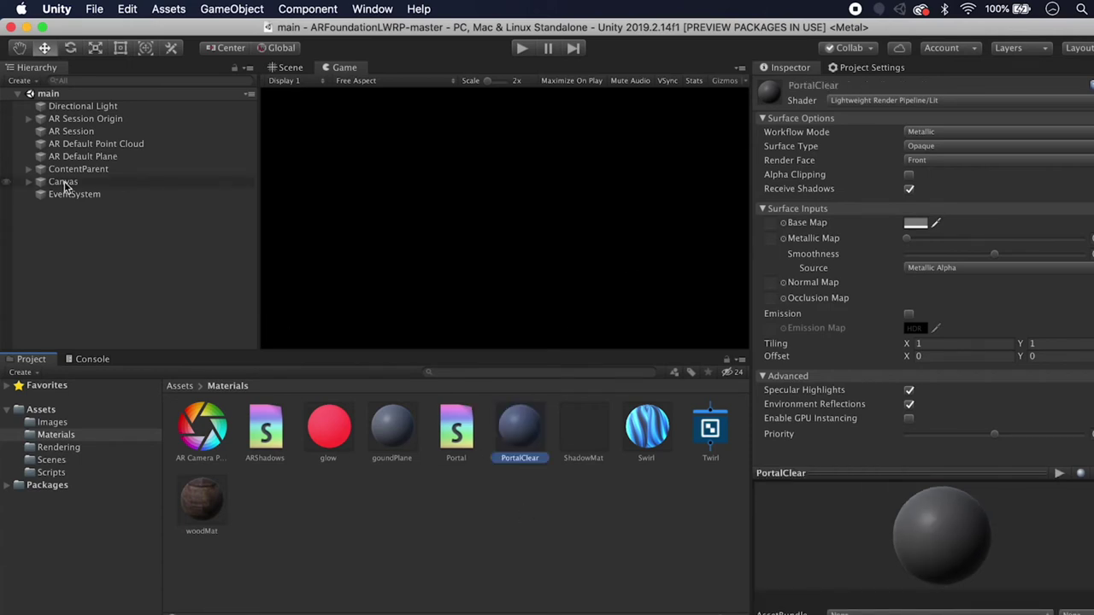
# Step: Duplicate the PortalSwirl quad inside ContentParent's Portal object
pyautogui.click(29, 169)
pyautogui.click(39, 181)
pyautogui.doubleClick(85, 194)
pyautogui.rightClick(101, 194)
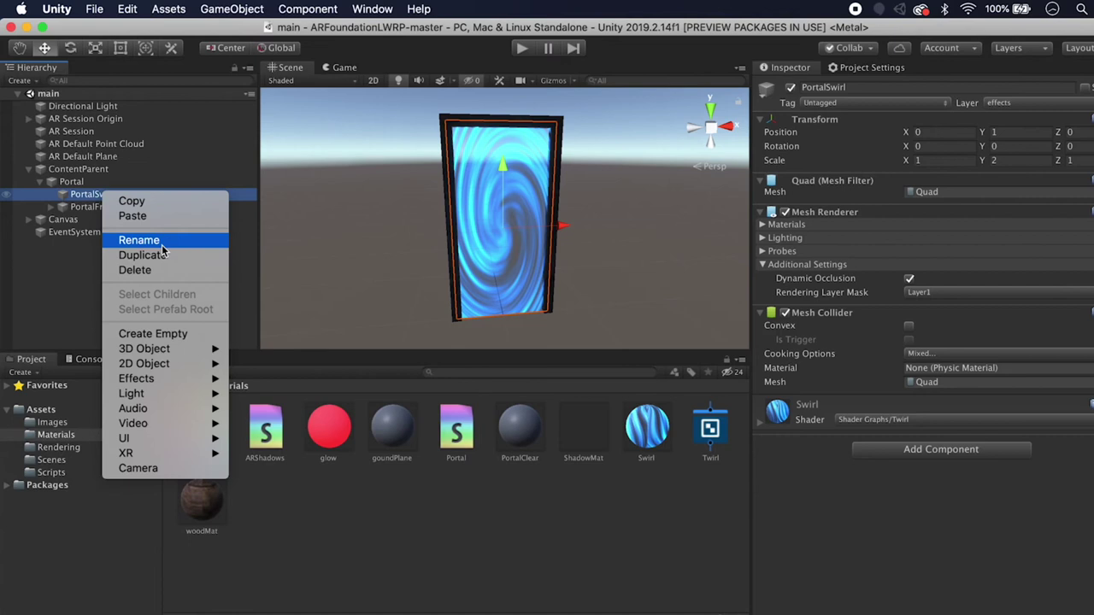
pyautogui.click(168, 259)
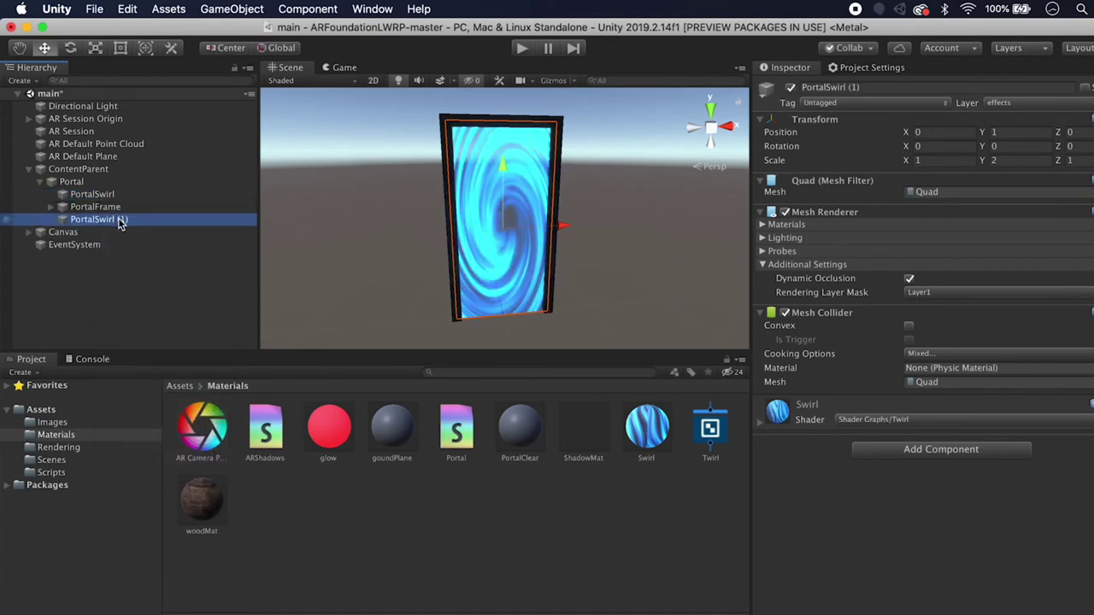
# Step: Rename the duplicated quad as PortalClear and apply the PortalClear material to it
pyautogui.click(120, 219)
pyautogui.write('PortalClear')
pyautogui.press('Return')
pyautogui.moveTo(533, 436); pyautogui.dragTo(115, 213)
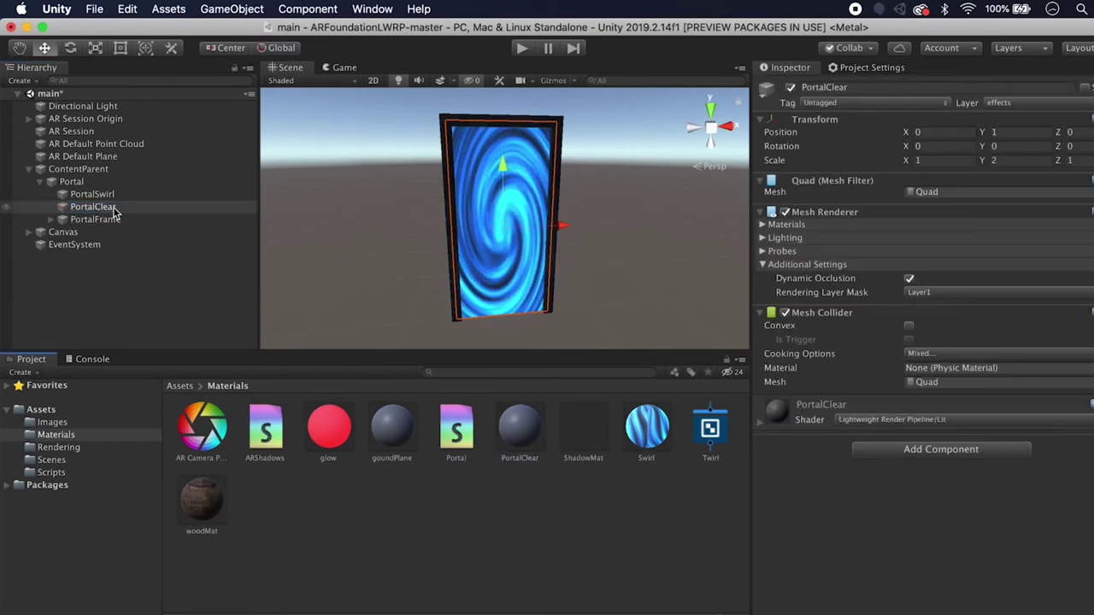
# Step: Set the PortalClear material's shader to Custom/Portal and deselect the quad
pyautogui.click(768, 422)
pyautogui.click(898, 420)
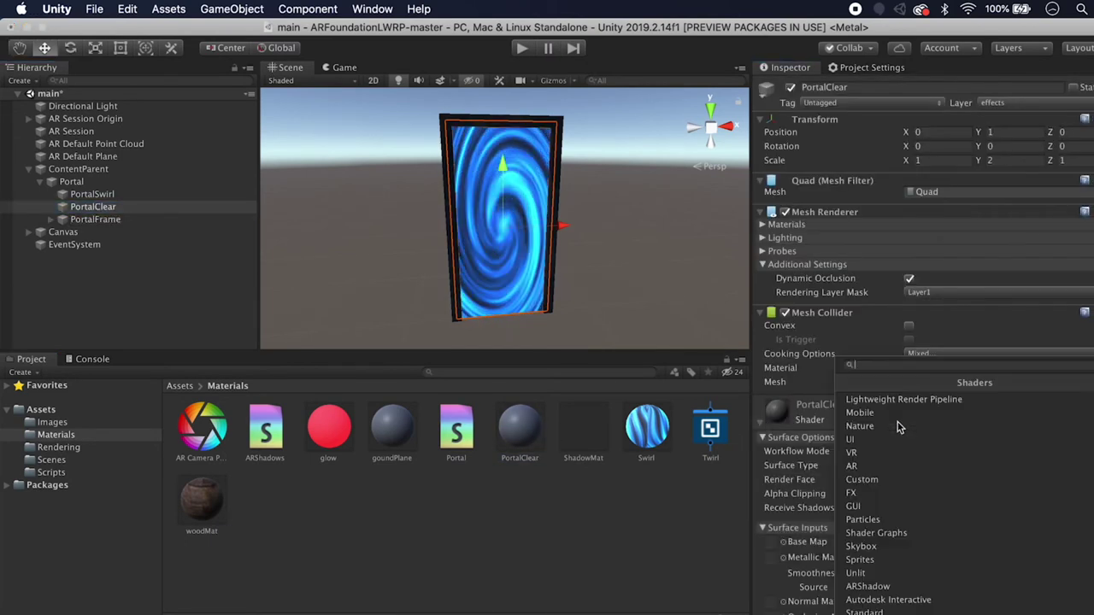
pyautogui.click(889, 478)
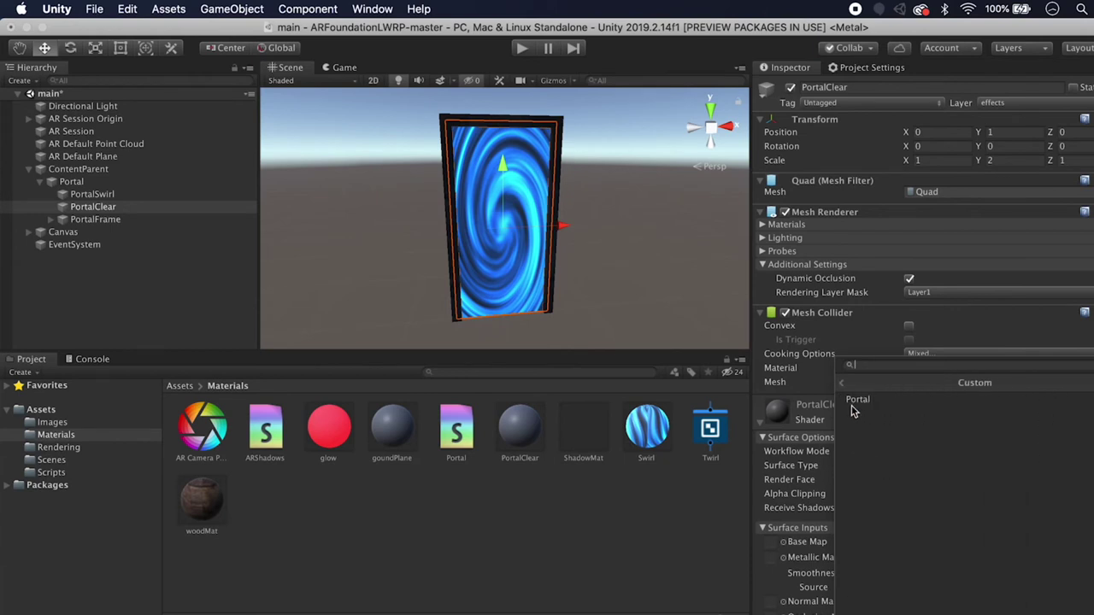
pyautogui.click(854, 402)
pyautogui.click(148, 307)
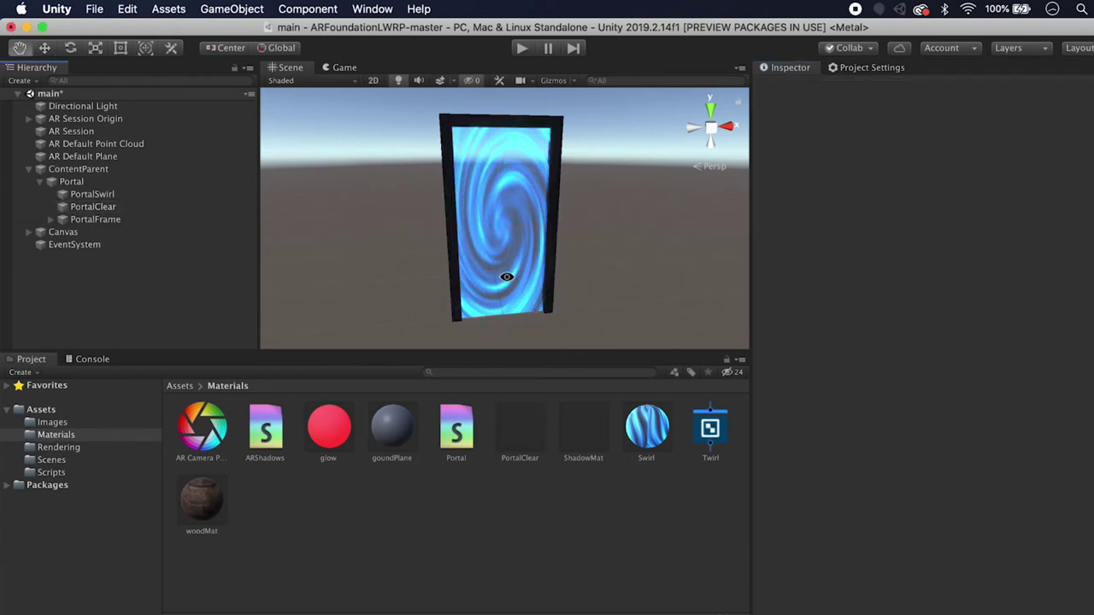
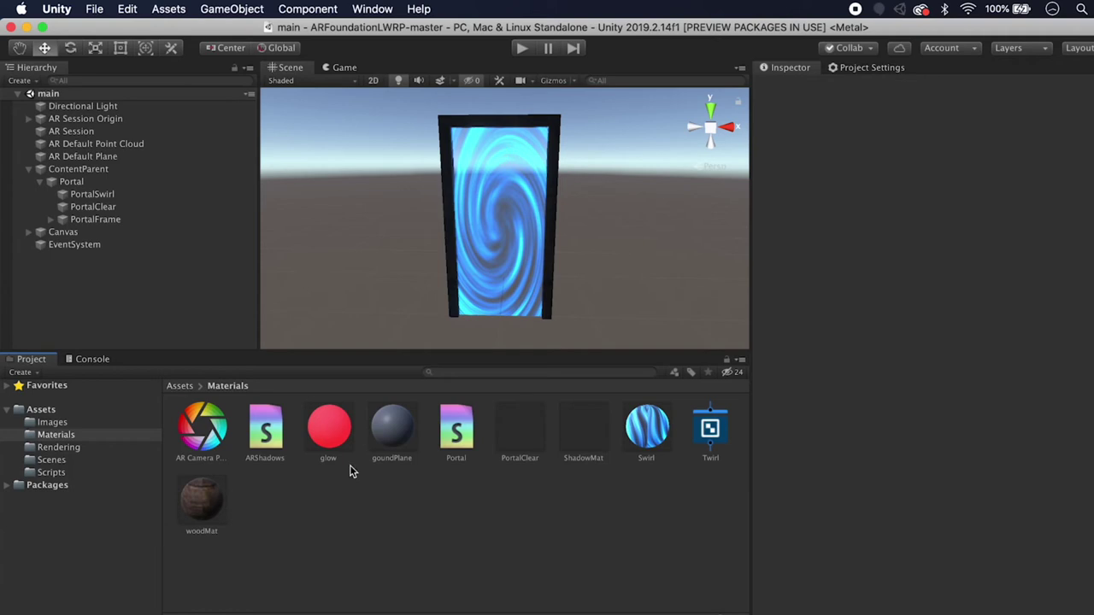
# Step: Create a PBR Graph shader named Temp in the Materials folder and open it in the graph editor
pyautogui.rightClick(299, 501)
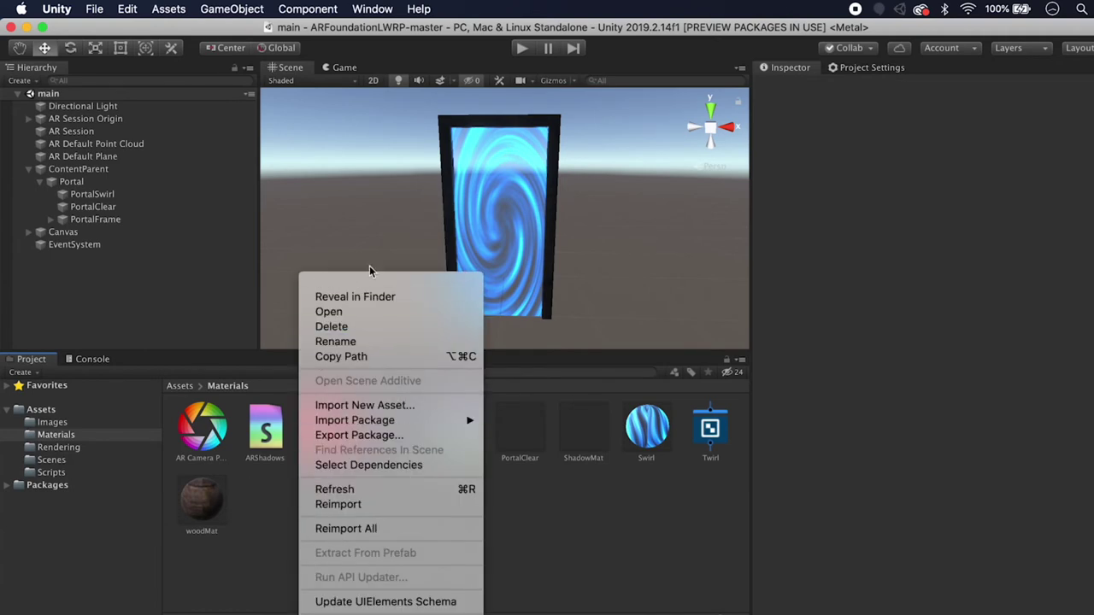
pyautogui.moveTo(368, 283)
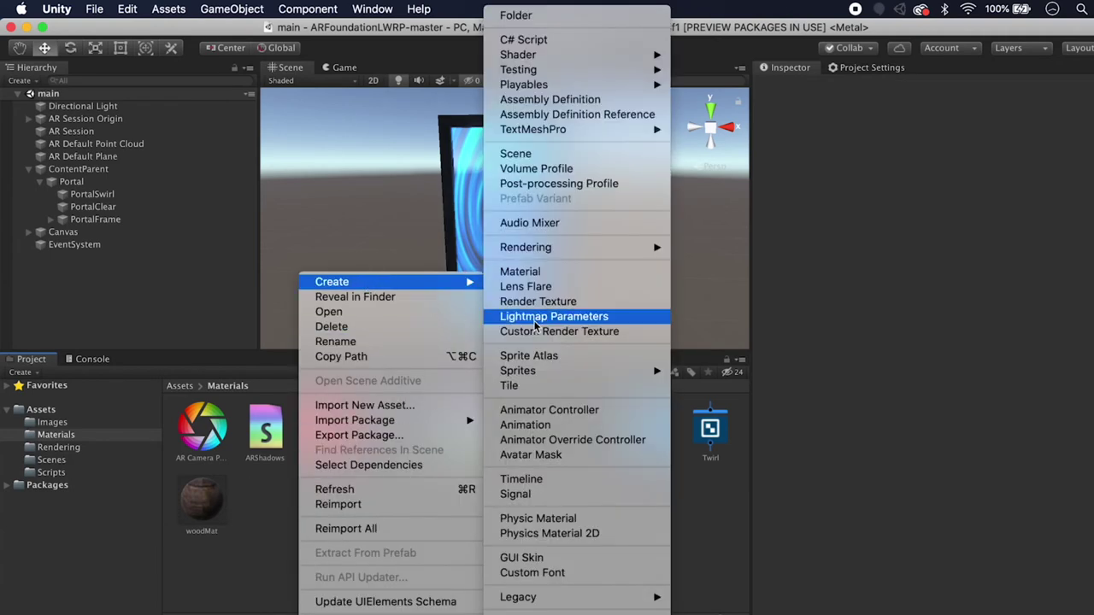
pyautogui.moveTo(568, 57)
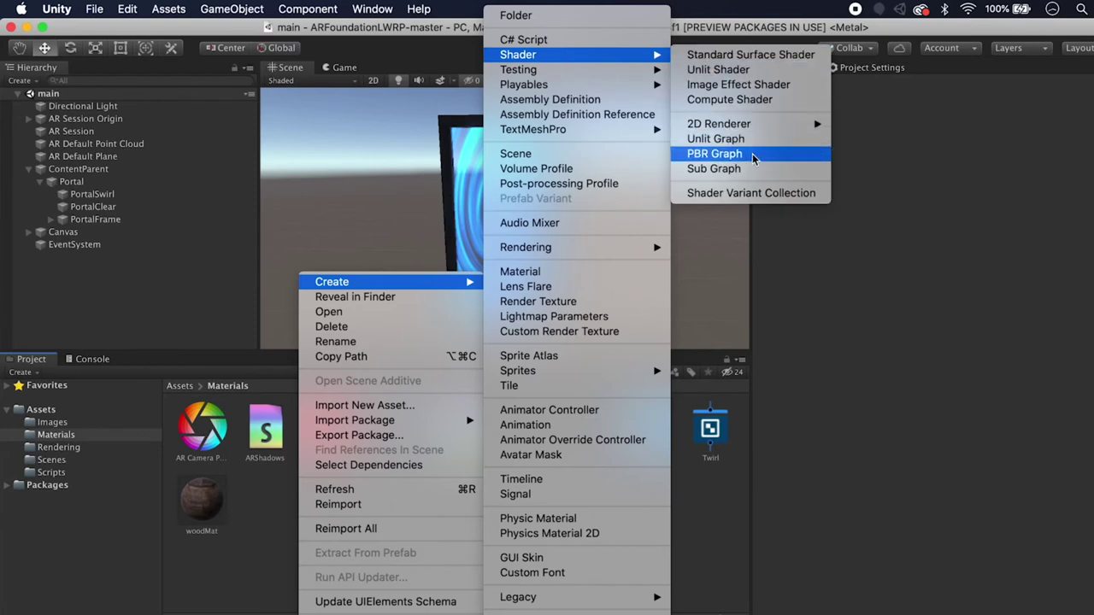
pyautogui.click(714, 153)
pyautogui.write('T')
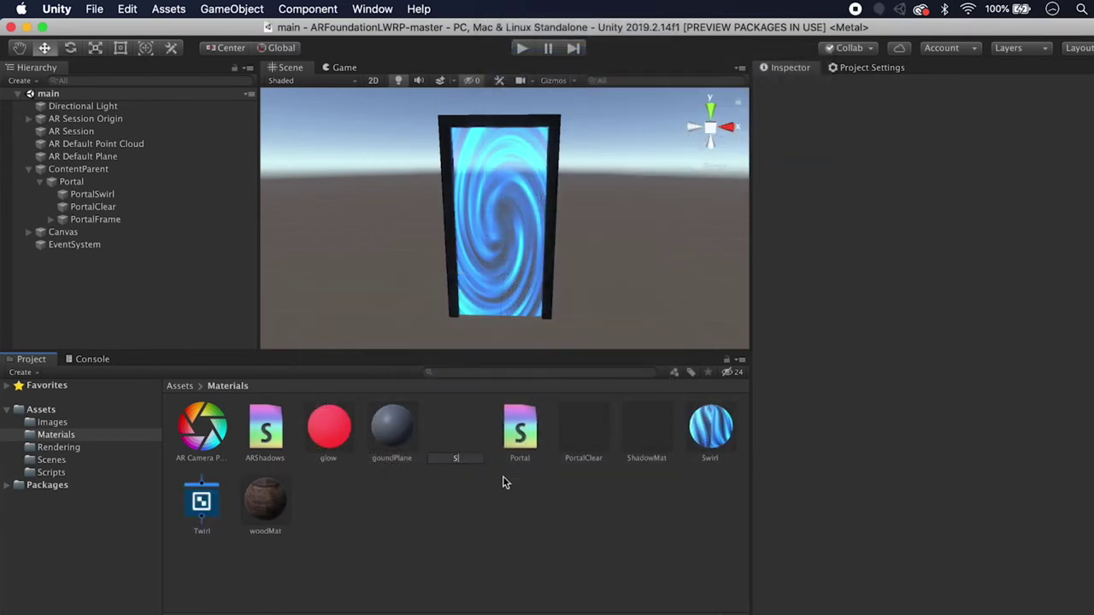
pyautogui.write('emp')
pyautogui.press('Return')
pyautogui.doubleClick(709, 428)
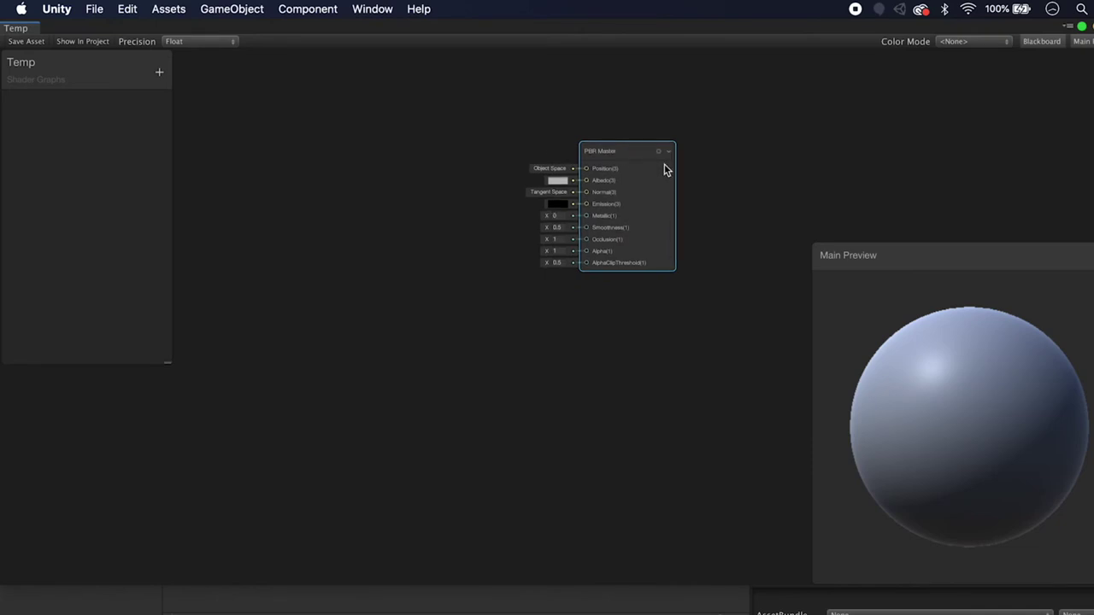
# Step: Add a Sample Texture 2D node and connect its RGBA output to the PBR Master's Albedo input
pyautogui.rightClick(291, 215)
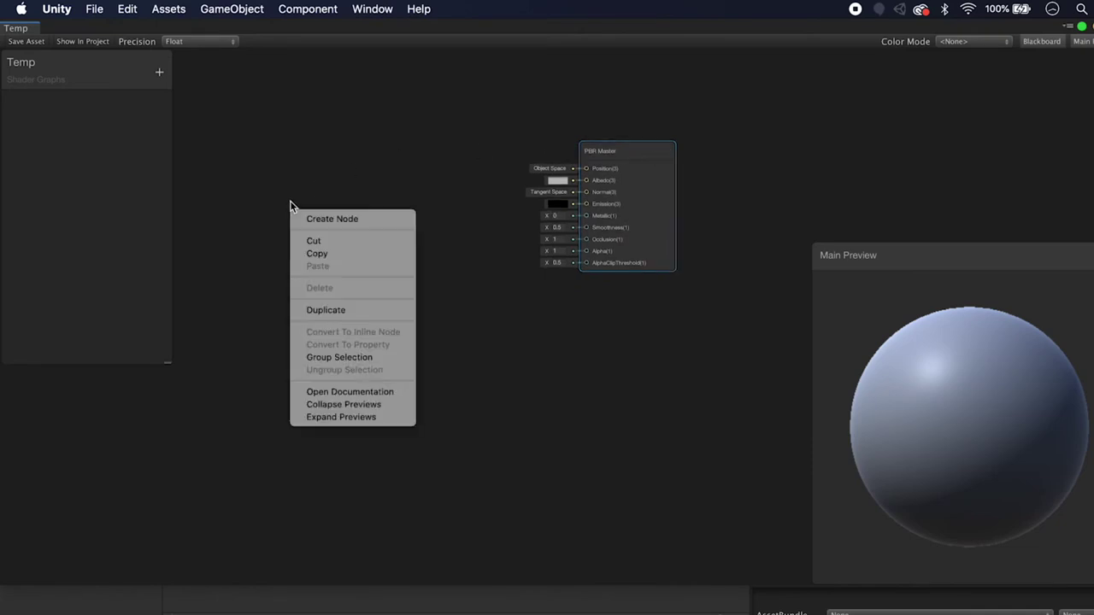
pyautogui.click(322, 219)
pyautogui.write('sample')
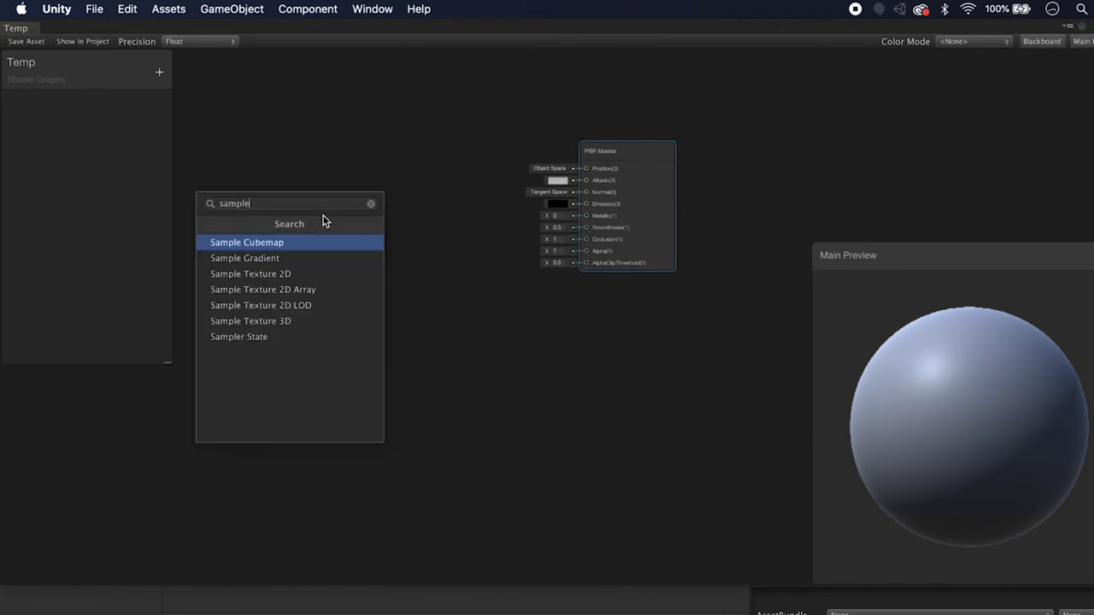
pyautogui.press('Down')
pyautogui.press('Down')
pyautogui.press('Return')
pyautogui.click(355, 236)
pyautogui.moveTo(355, 237); pyautogui.dragTo(585, 182)
pyautogui.moveTo(331, 226); pyautogui.dragTo(369, 219)
# Step: Add a Texture2D property, place it in the graph and connect it to the Sample Texture 2D node's Texture input
pyautogui.click(159, 73)
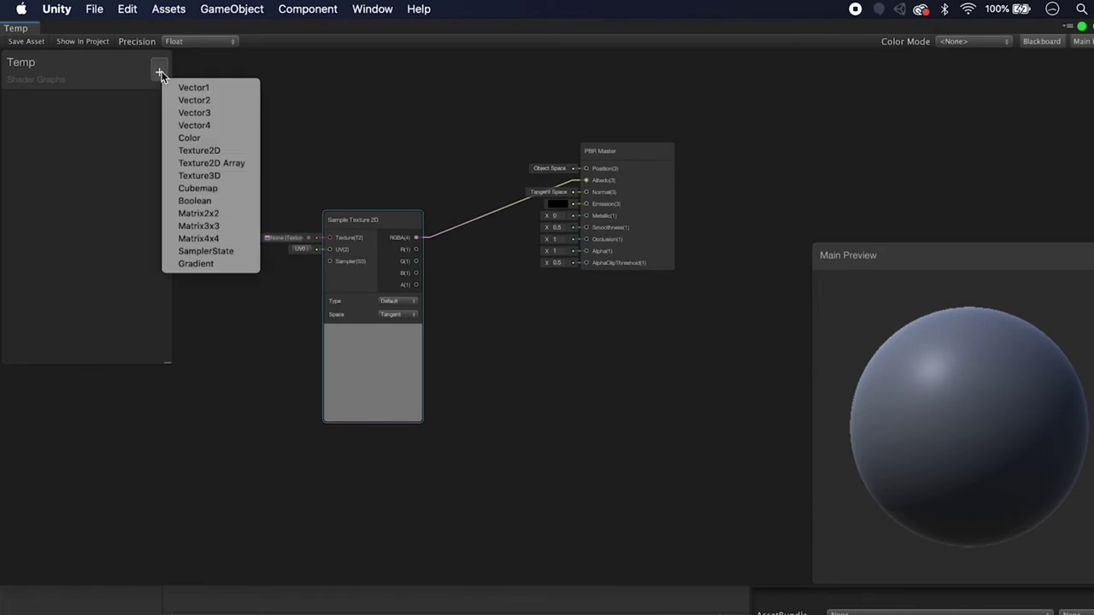
pyautogui.click(200, 150)
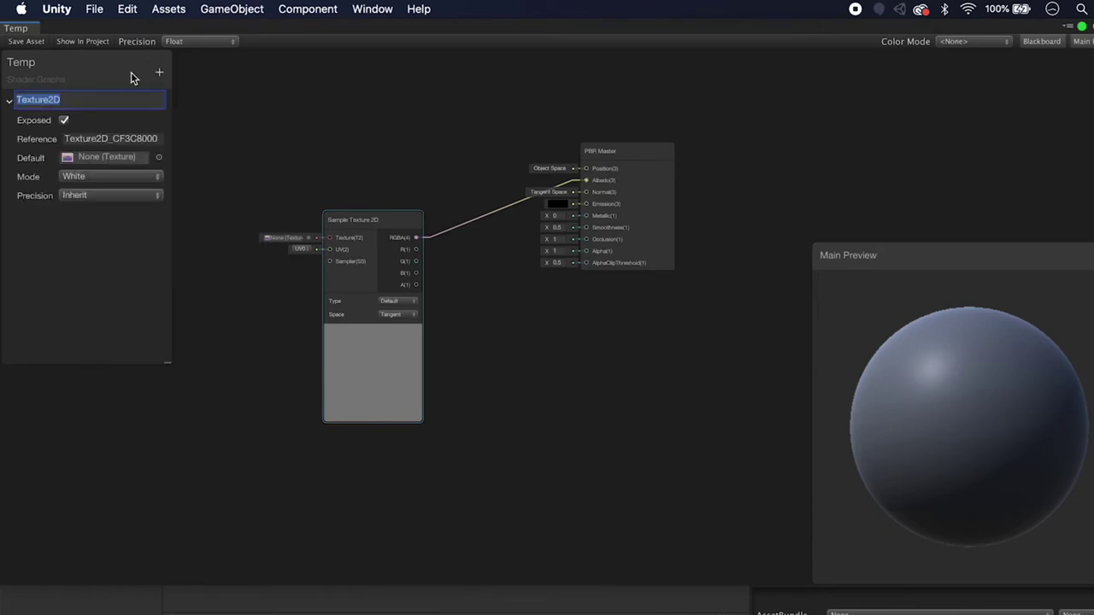
pyautogui.press('Return')
pyautogui.click(56, 101)
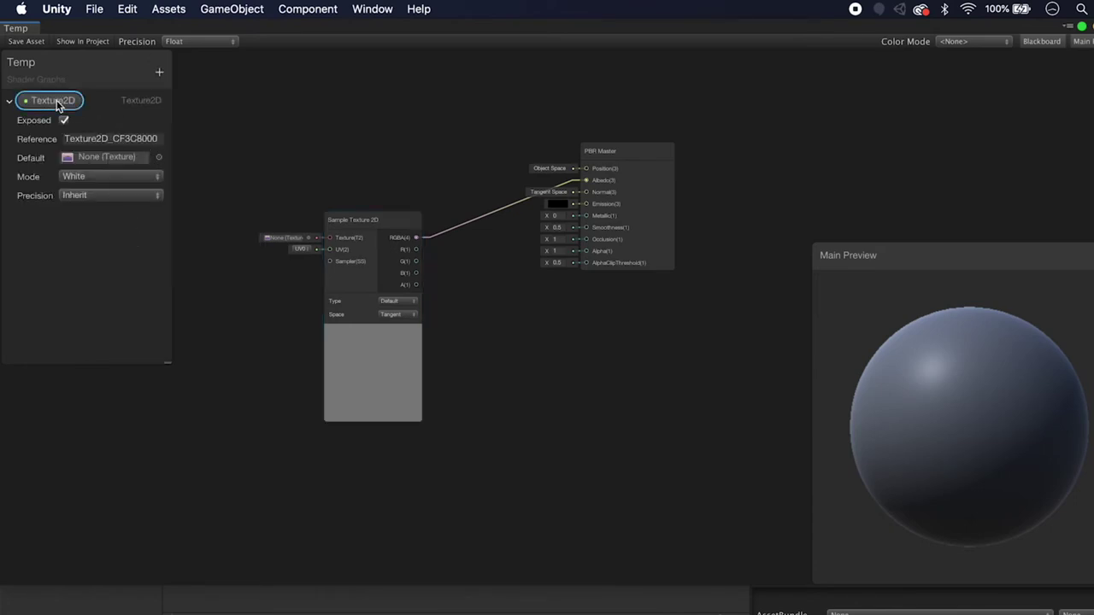
pyautogui.moveTo(265, 165); pyautogui.dragTo(329, 244)
pyautogui.moveTo(285, 174); pyautogui.dragTo(252, 173)
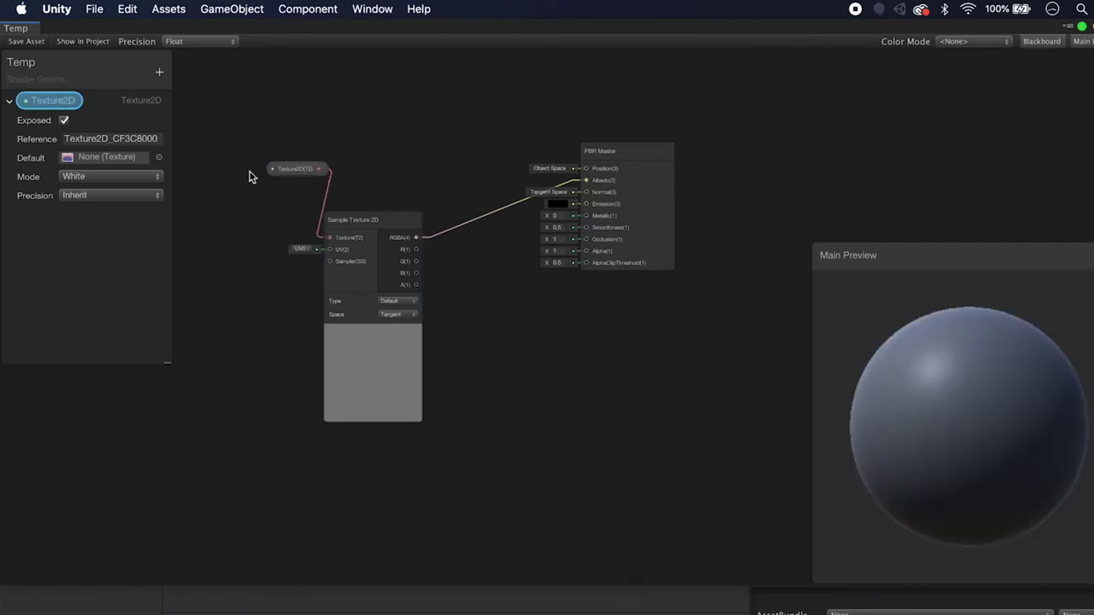
# Step: Set the Texture2D property's default texture to wood
pyautogui.click(162, 159)
pyautogui.click(98, 185)
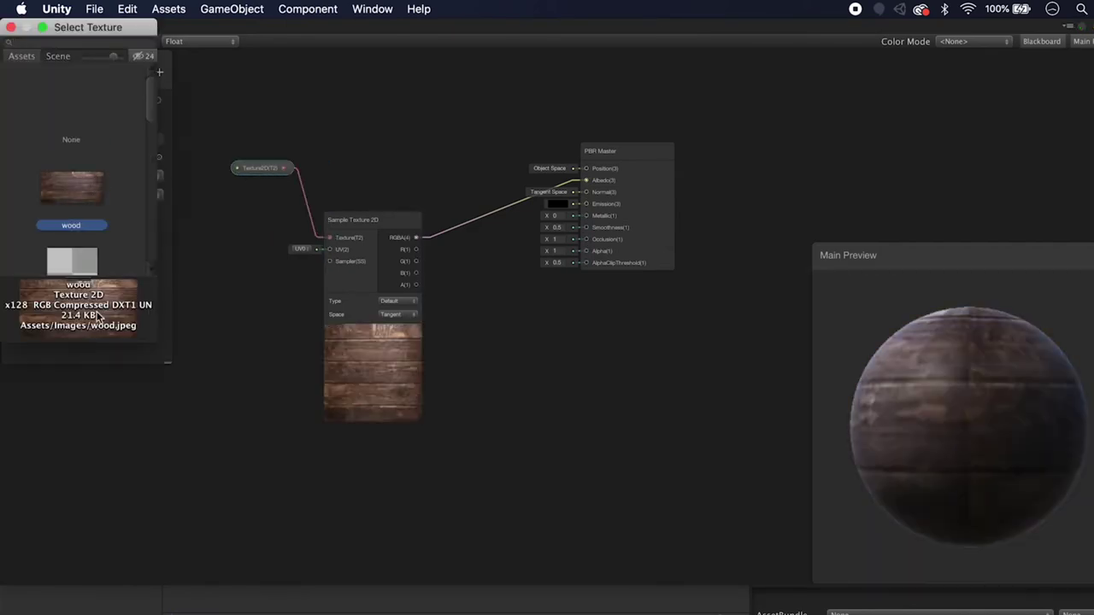
pyautogui.click(10, 27)
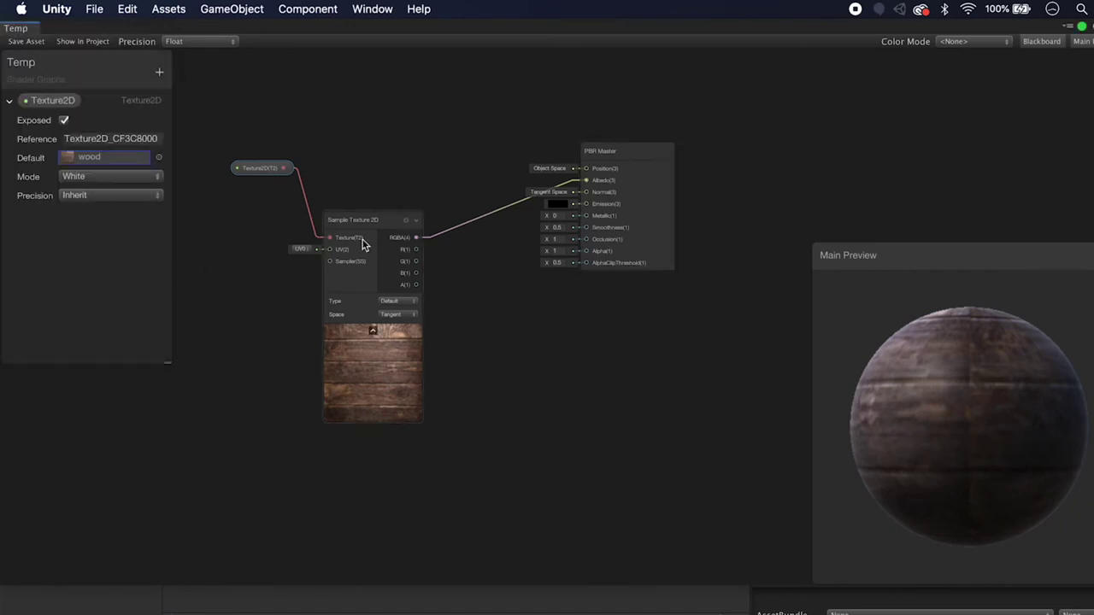
# Step: Show the generated shader code of the PBR Master node
pyautogui.click(595, 158)
pyautogui.rightClick(596, 162)
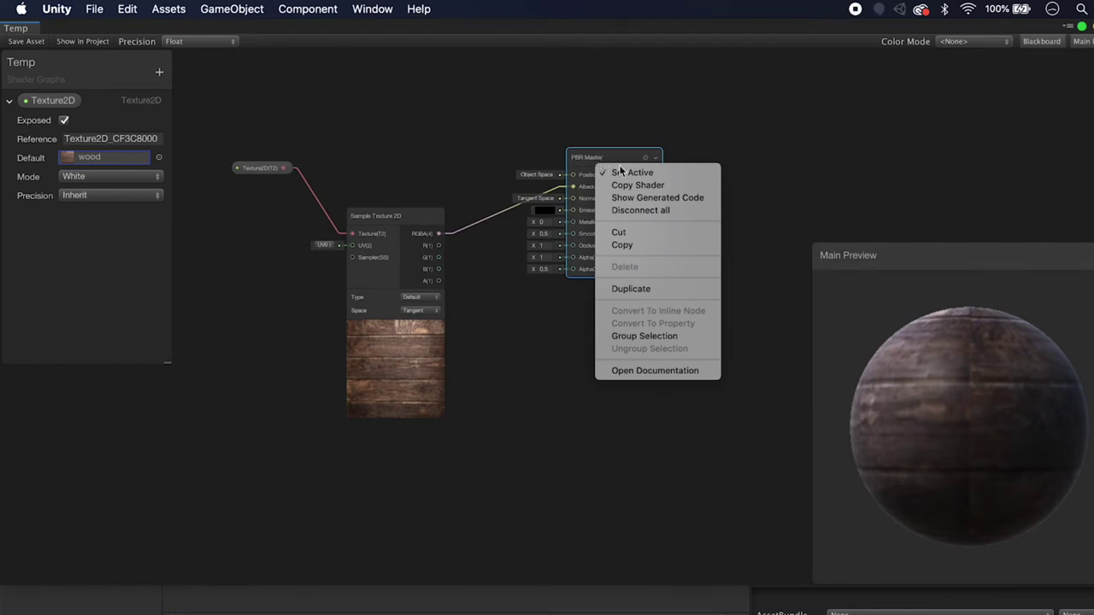
pyautogui.click(662, 201)
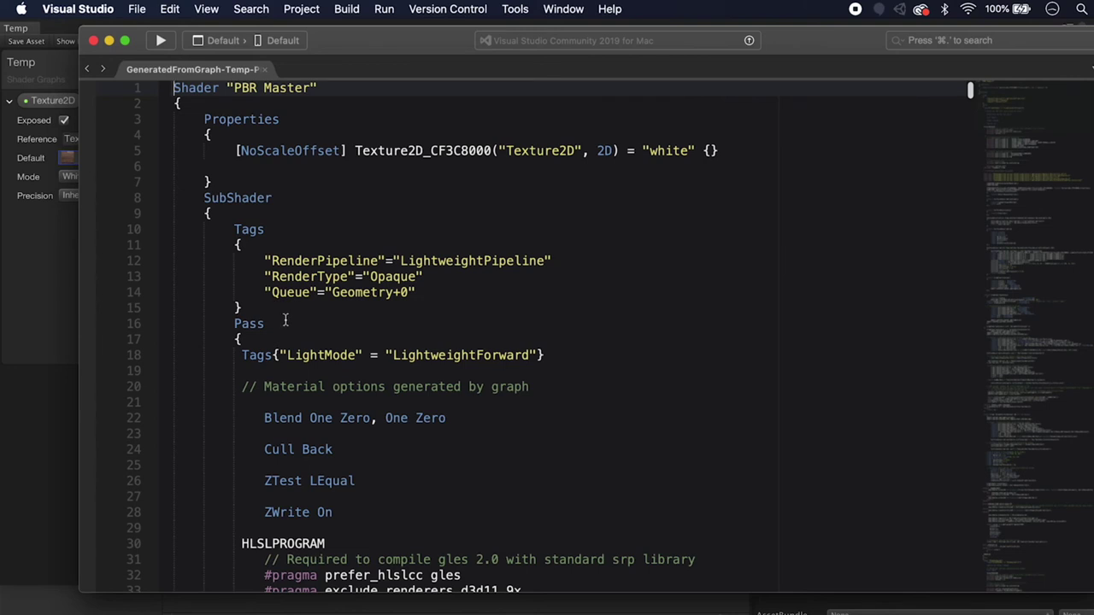
# Step: Insert an empty Stencil block between the SubShader's Tags block and the first Pass
pyautogui.click(250, 308)
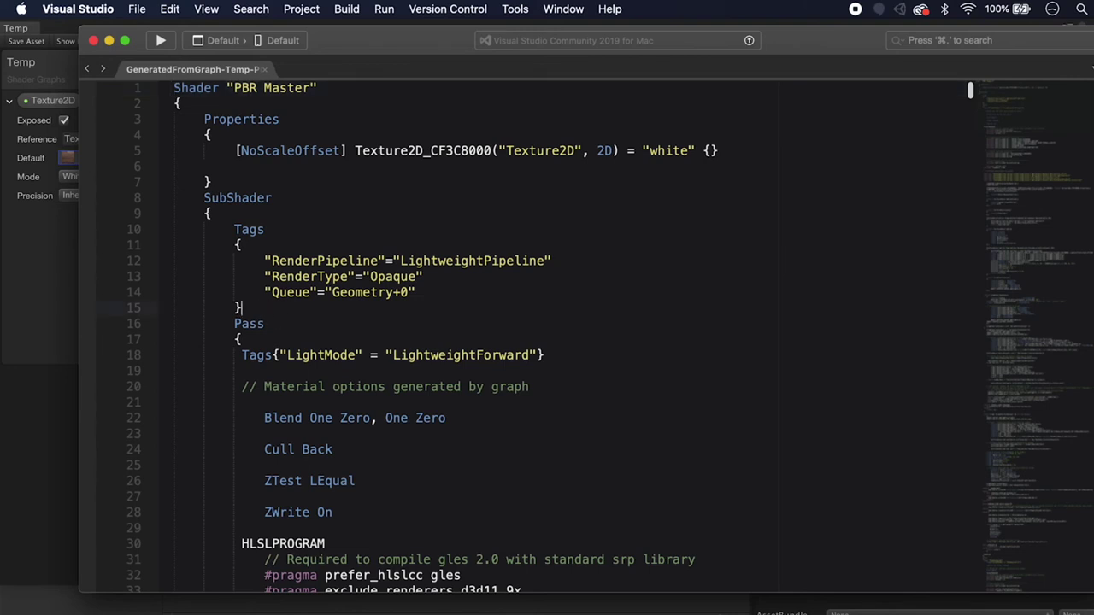
pyautogui.press('Return')
pyautogui.press('Return')
pyautogui.press('Return')
pyautogui.write('Stencil')
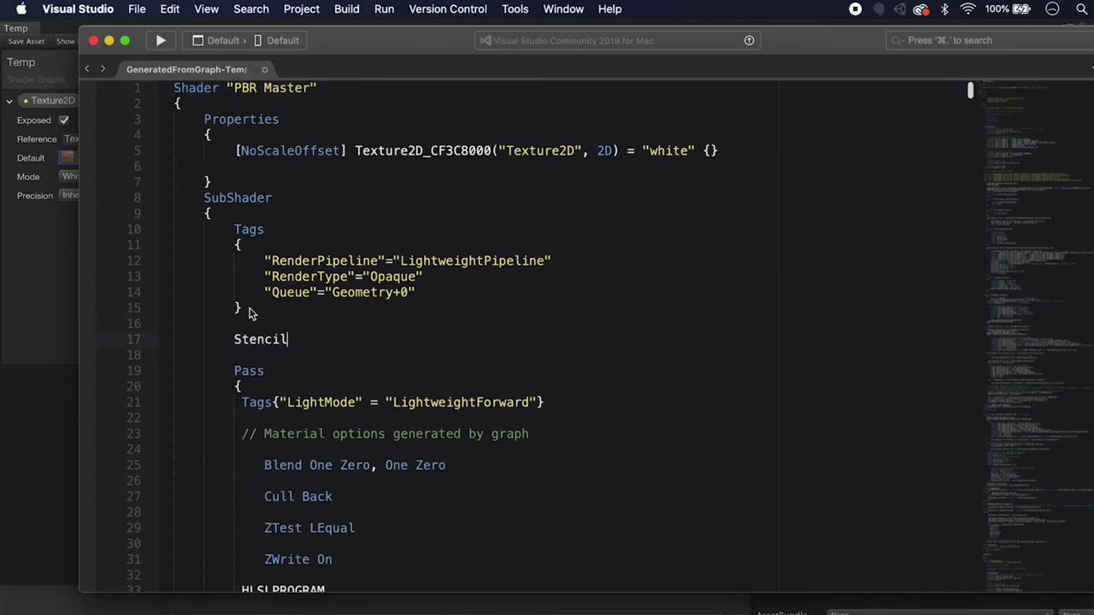
pyautogui.write('{')
pyautogui.press('Return')
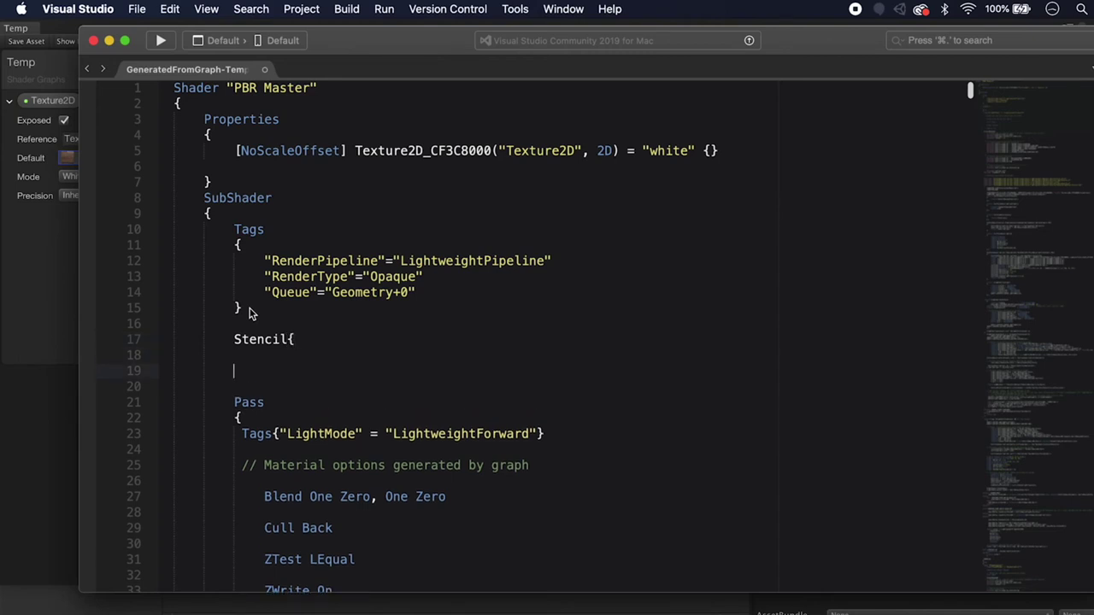
# Step: Fill the Stencil block with Ref 0, Comp NotEqual and Pass keep
pyautogui.write('Ref 0')
pyautogui.press('Return')
pyautogui.write('Com')
pyautogui.press('BackSpace')
pyautogui.press('BackSpace')
pyautogui.write('omp NotEqual')
pyautogui.press('Return')
pyautogui.write('Pass ')
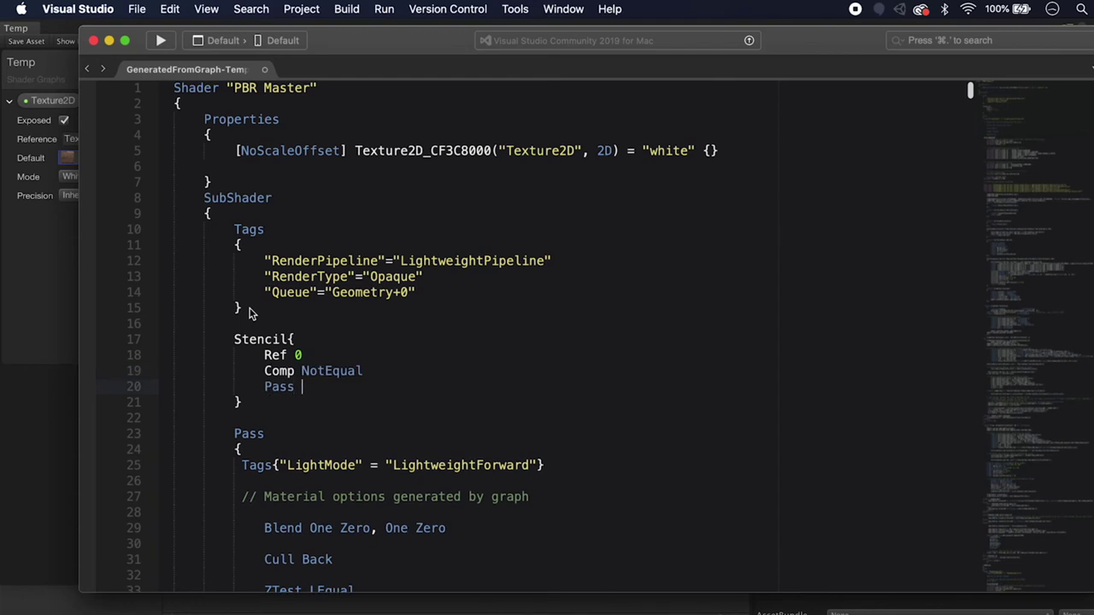
pyautogui.write('keep')
pyautogui.doubleClick(331, 371)
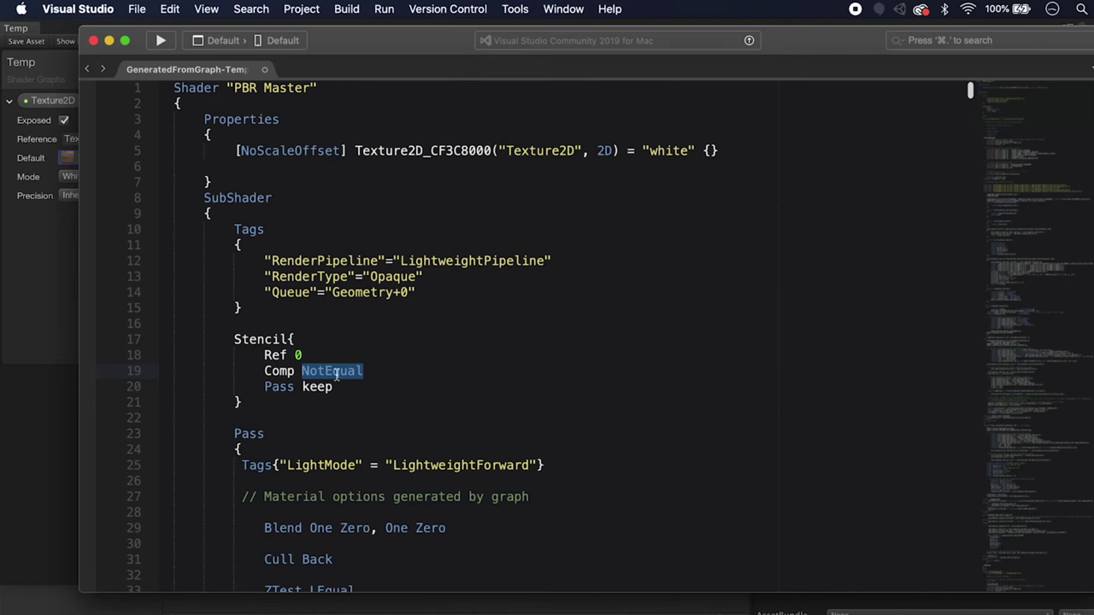
pyautogui.click(386, 373)
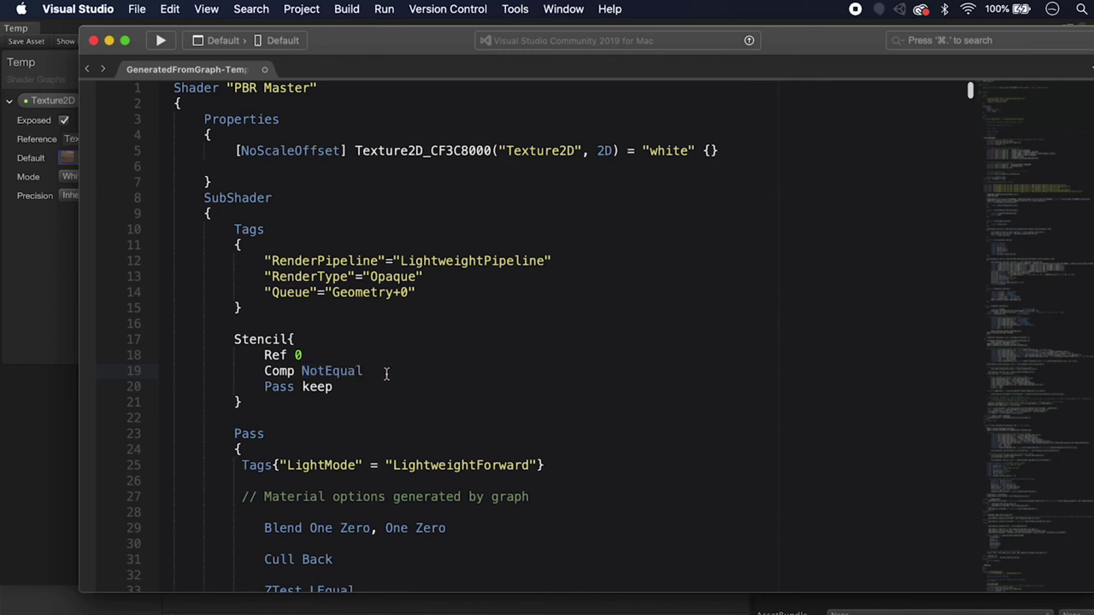
# Step: Copy the entire generated shader code, then close its editor window and the Visual Studio start window
pyautogui.press('super+a')
pyautogui.press('super+c')
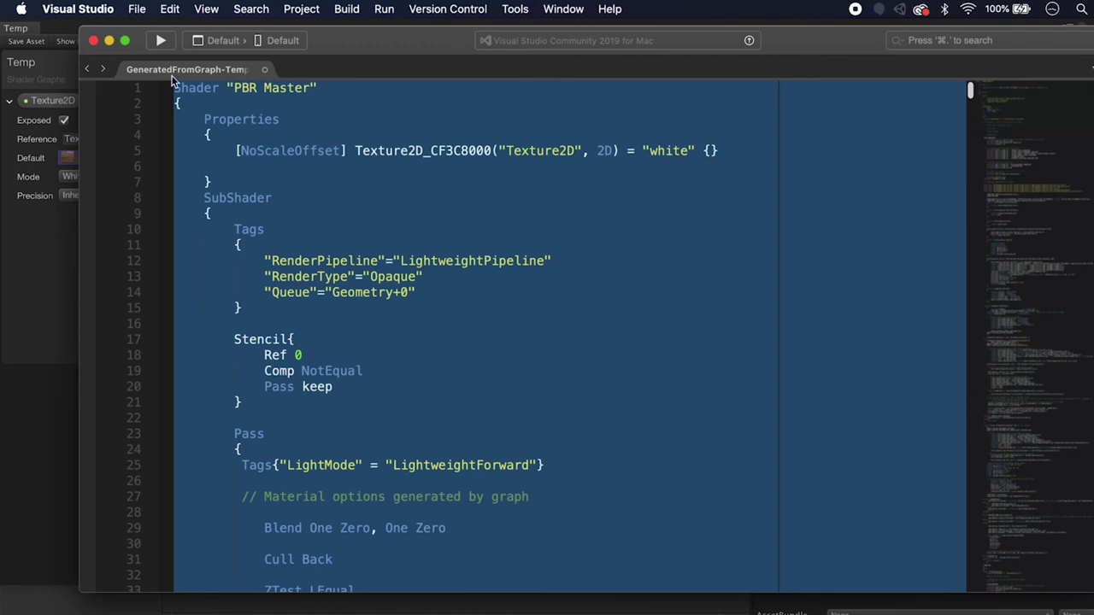
pyautogui.click(94, 40)
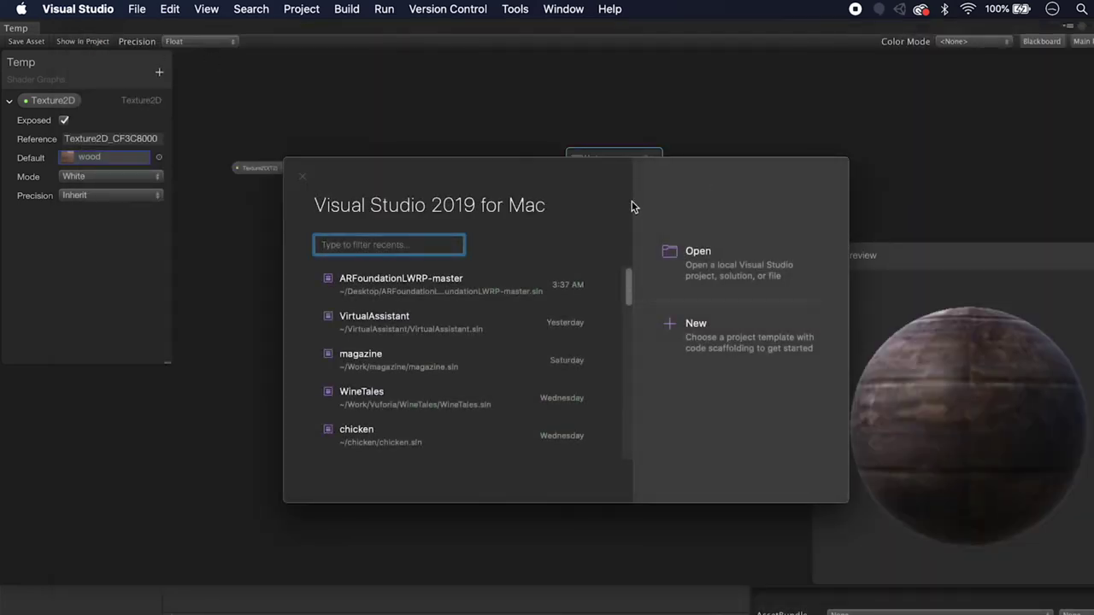
pyautogui.click(303, 177)
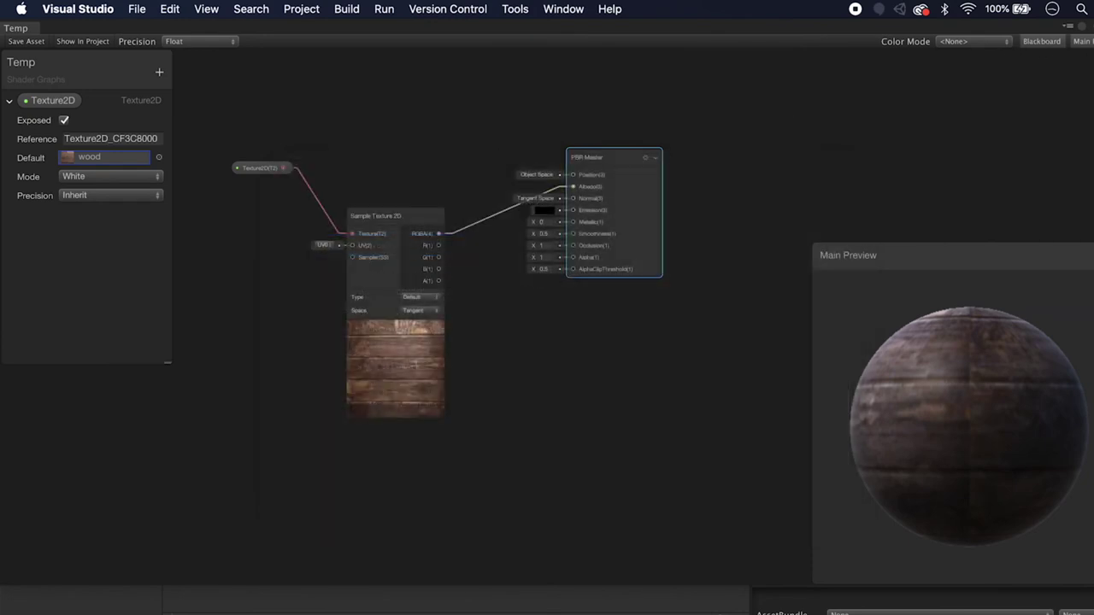
# Step: Delete the Temp shader graph from the Materials folder
pyautogui.rightClick(709, 427)
pyautogui.click(761, 325)
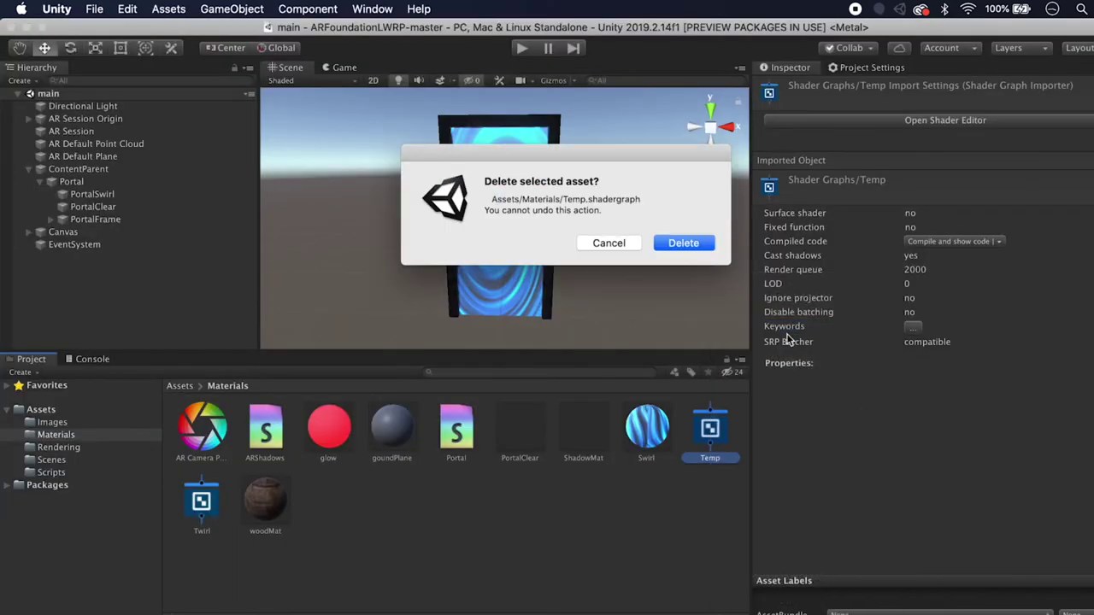
pyautogui.click(696, 244)
# Step: Create a Standard Surface Shader named InsidePortal in the Materials folder and open it in Visual Studio
pyautogui.rightClick(383, 502)
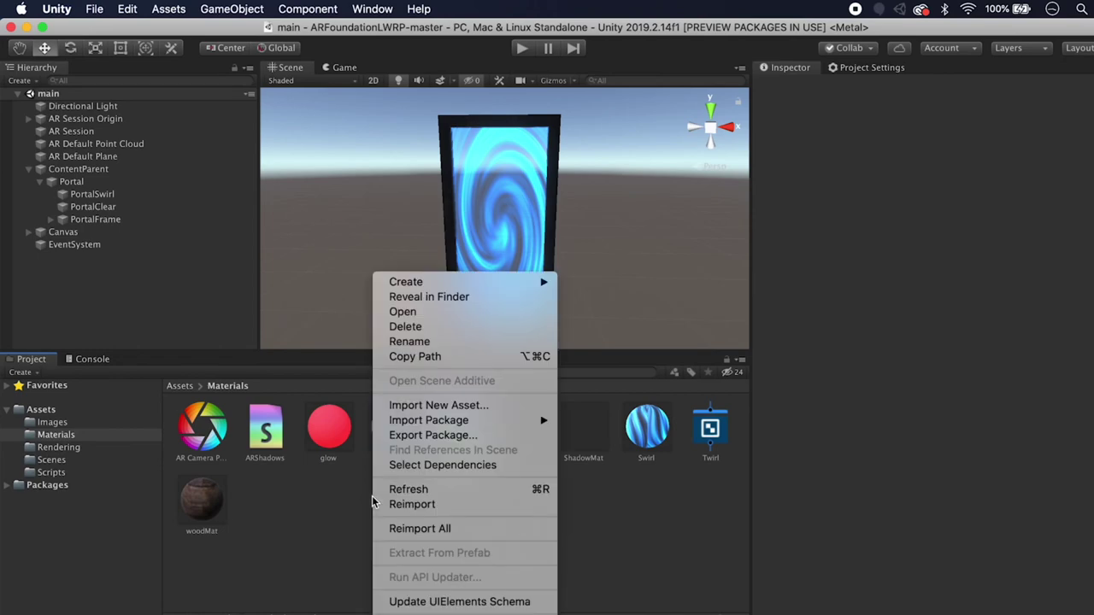
pyautogui.moveTo(444, 287)
pyautogui.moveTo(617, 68)
pyautogui.moveTo(592, 54)
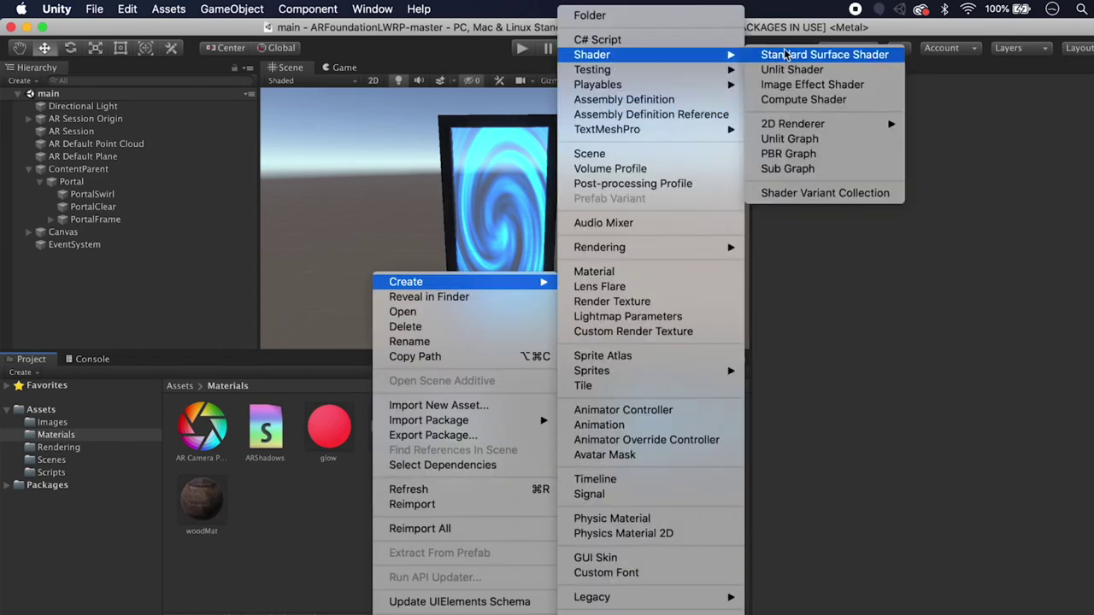
pyautogui.click(808, 53)
pyautogui.write('InsidePort')
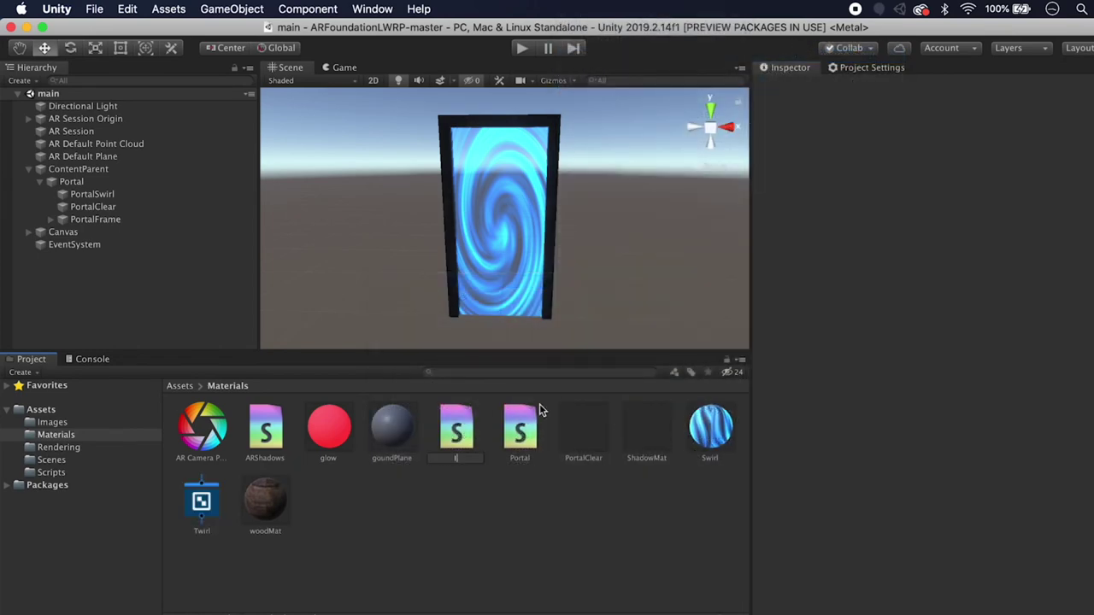
pyautogui.write('al')
pyautogui.press('Return')
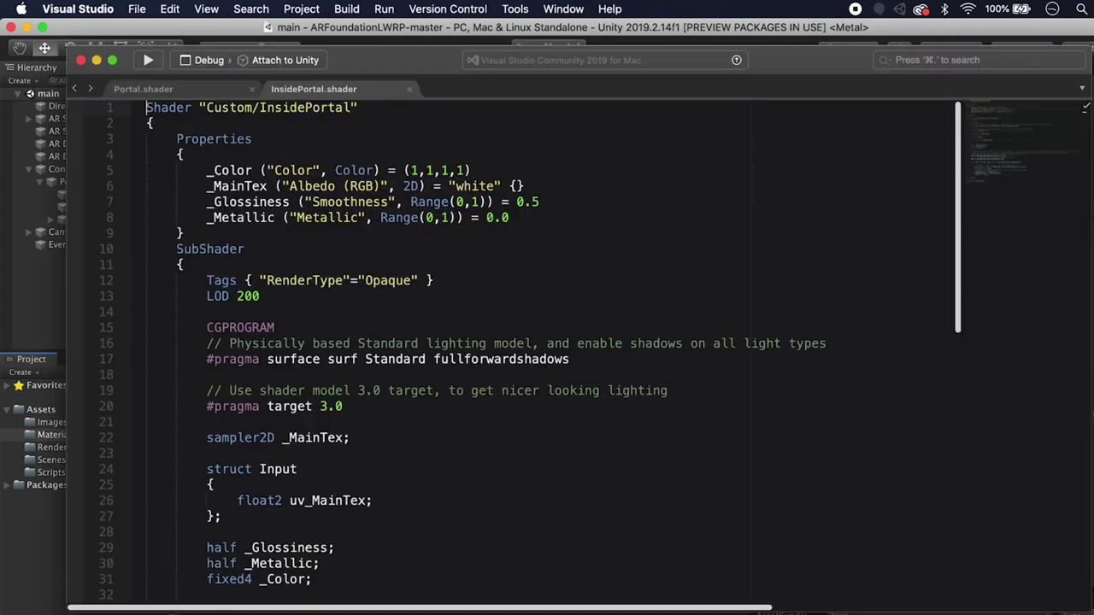
# Step: Close the Portal.shader file and replace all code in InsidePortal.shader with the copied shader code
pyautogui.click(246, 91)
pyautogui.press('super+a')
pyautogui.press('BackSpace')
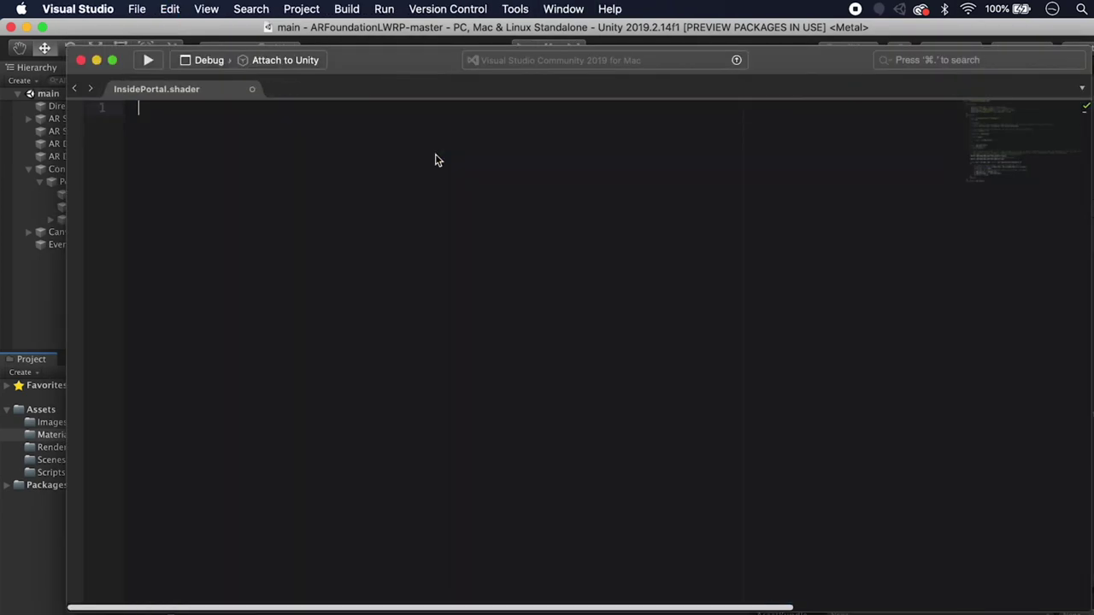
pyautogui.press('super+v')
# Step: Change the shader's declared name on the first line of InsidePortal.shader to Custom/InsidePortal
pyautogui.moveTo(297, 108); pyautogui.dragTo(222, 109)
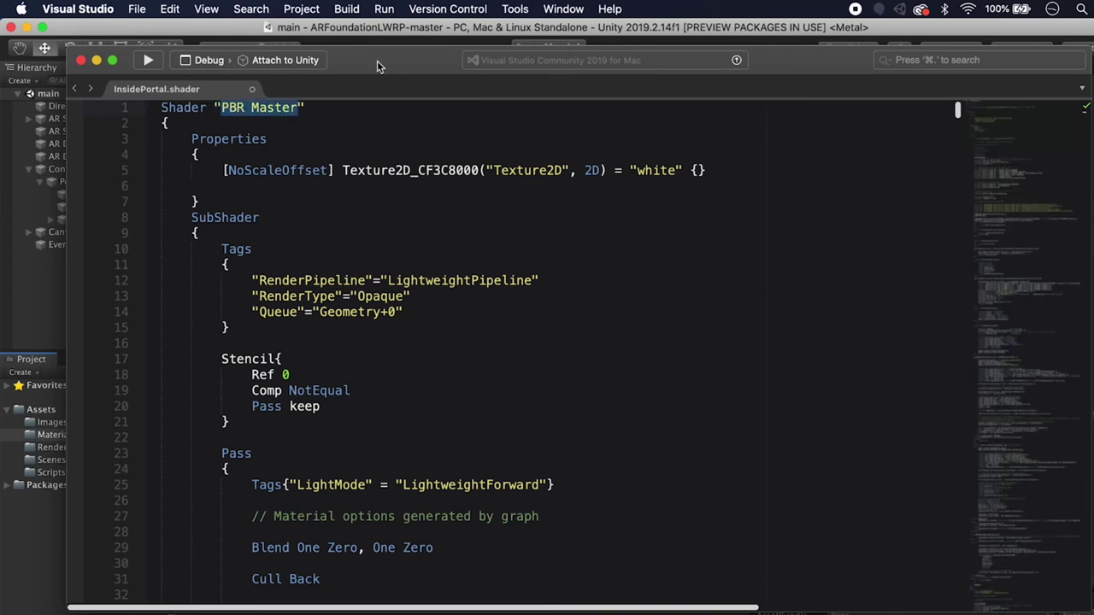
pyautogui.write('Custom/')
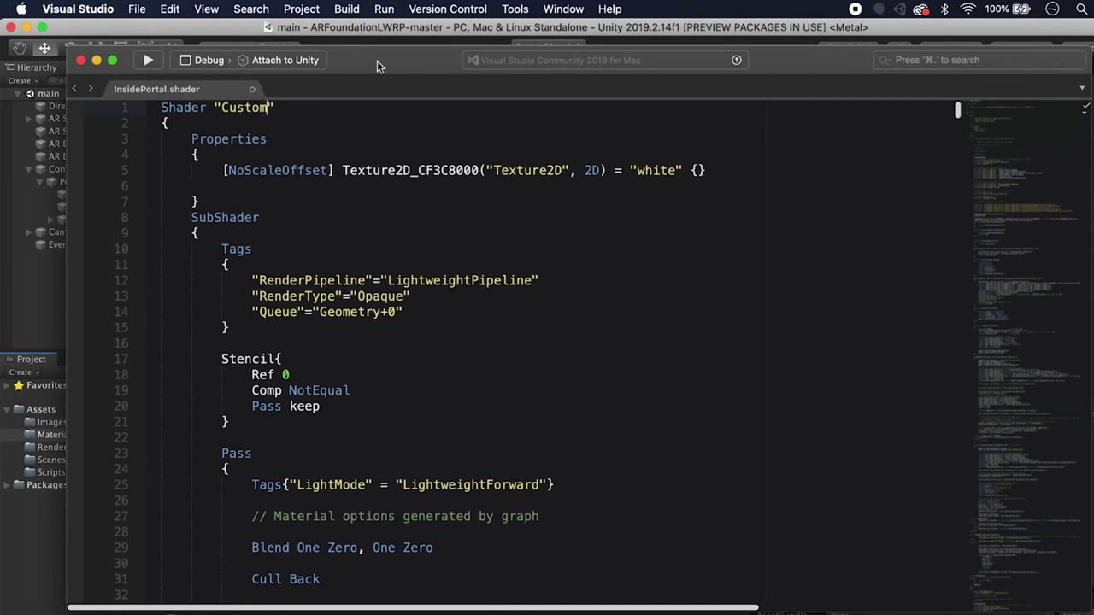
pyautogui.write('InsidePortal')
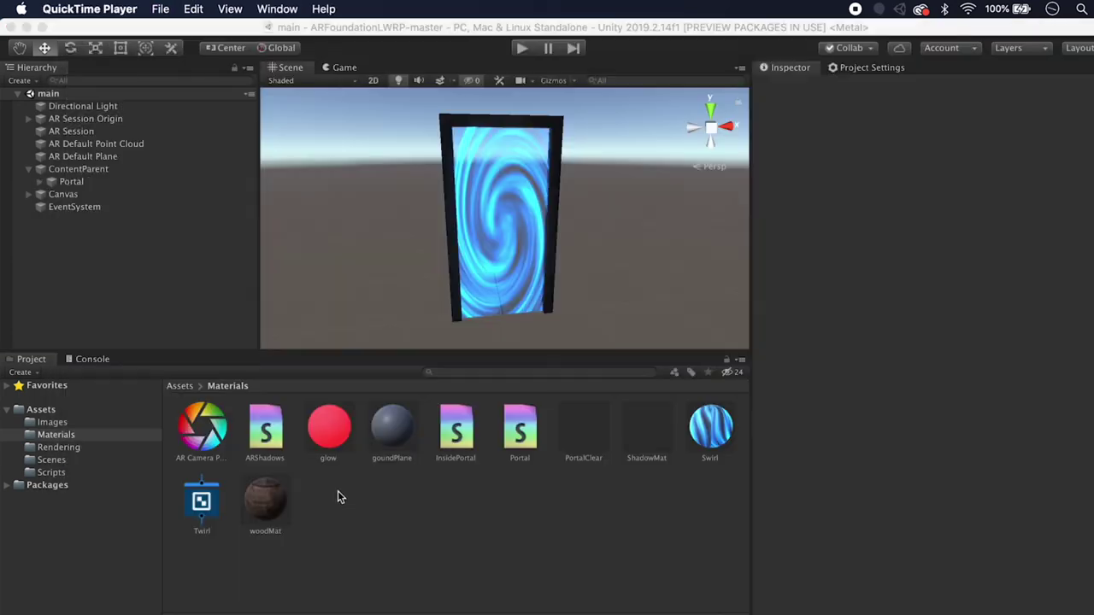
# Step: Create a material named InsidePortal in the Materials folder and assign it the Custom/InsidePortal shader
pyautogui.rightClick(338, 492)
pyautogui.moveTo(419, 281)
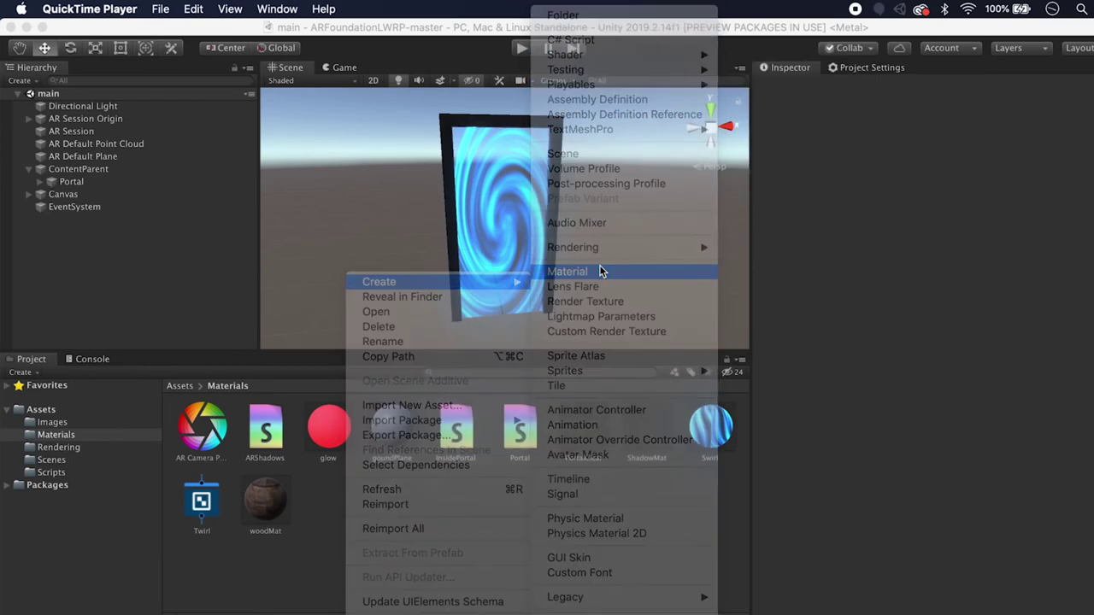
pyautogui.click(602, 271)
pyautogui.write('InsidePortal')
pyautogui.press('Return')
pyautogui.click(883, 100)
pyautogui.click(883, 228)
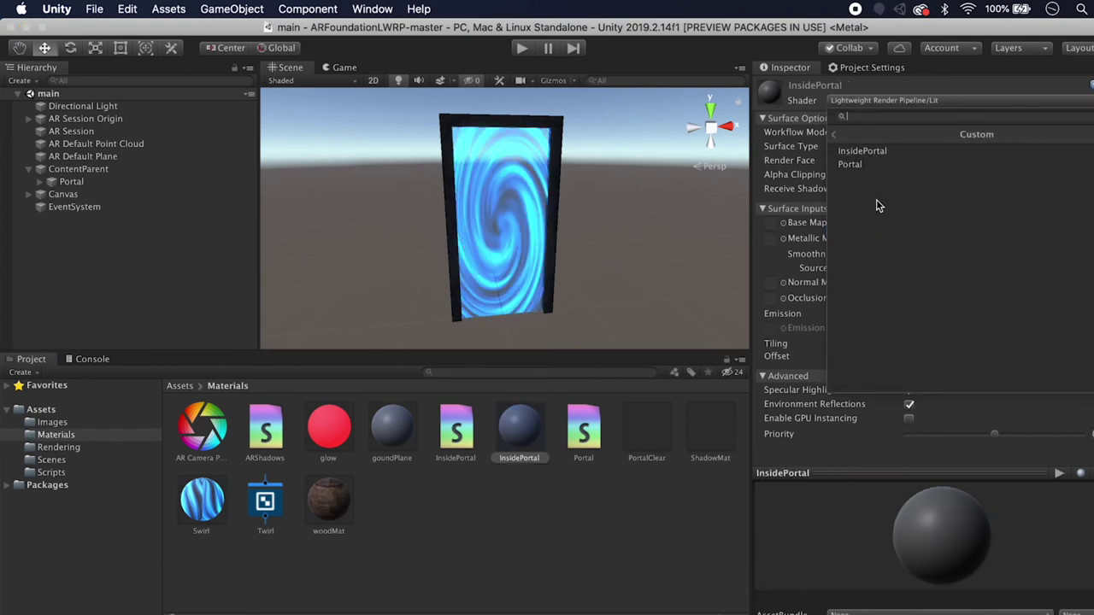
pyautogui.click(862, 150)
pyautogui.click(568, 530)
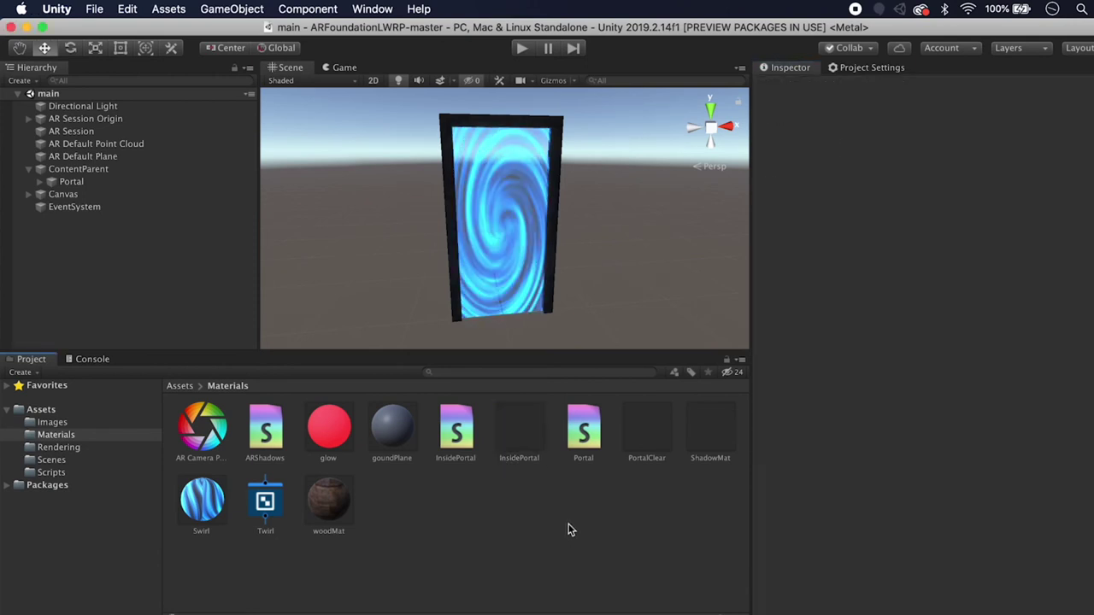
# Step: Create an empty object named Environment directly under ContentParent, alongside Portal
pyautogui.click(69, 181)
pyautogui.rightClick(70, 181)
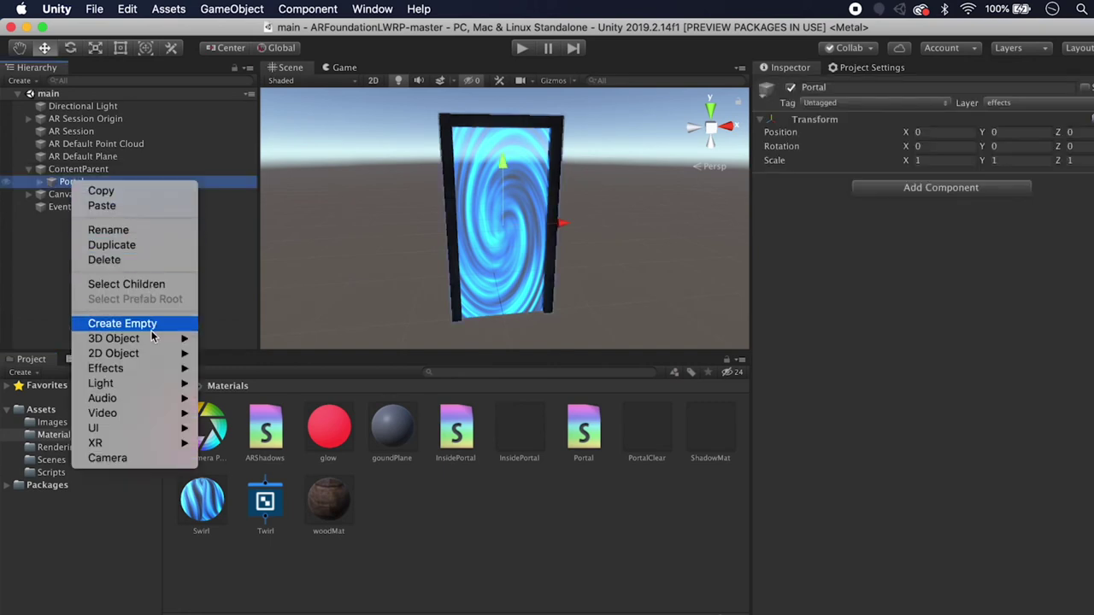
pyautogui.click(122, 323)
pyautogui.moveTo(96, 232); pyautogui.dragTo(81, 180)
pyautogui.press('Return')
pyautogui.write('Ei')
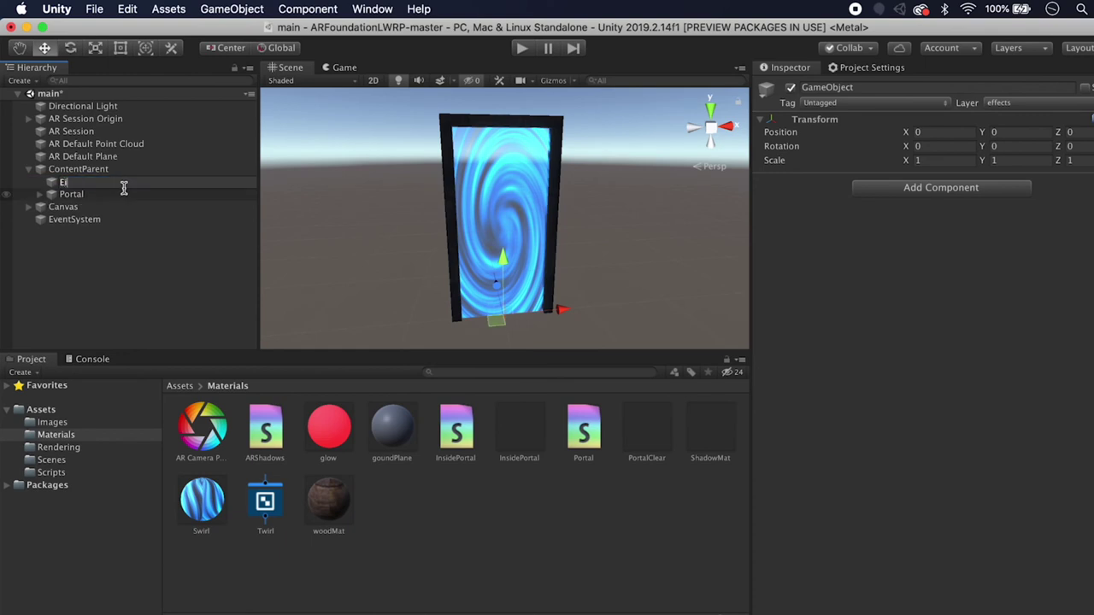
pyautogui.write('nvironment')
pyautogui.press('Return')
# Step: Add a test cube under Environment with the InsidePortal material, view it around the portal, and delete it
pyautogui.rightClick(120, 181)
pyautogui.moveTo(147, 336)
pyautogui.click(297, 335)
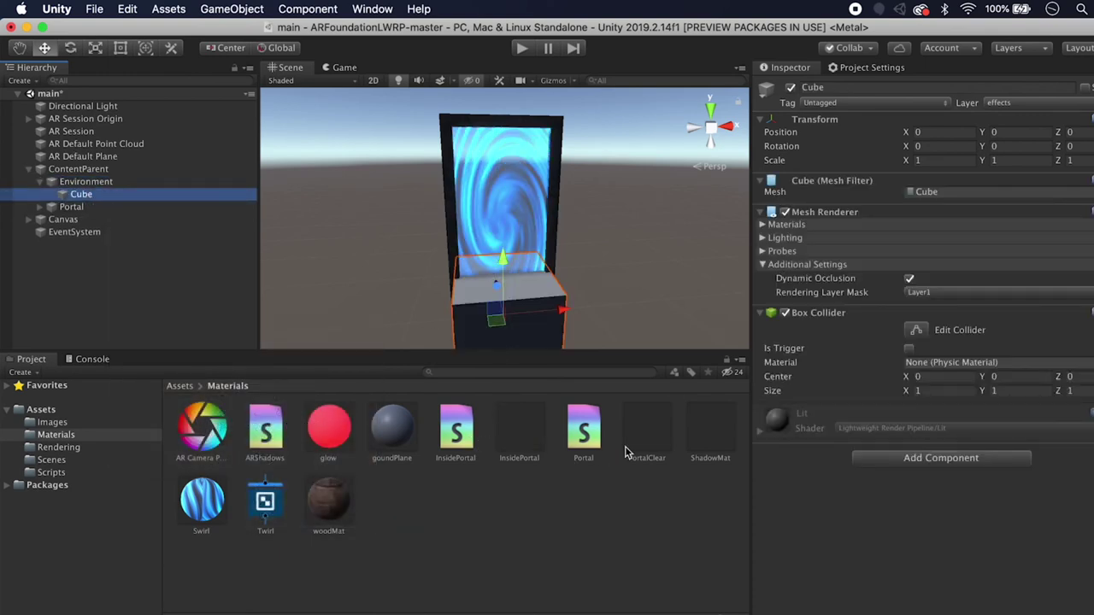
pyautogui.moveTo(535, 434); pyautogui.dragTo(90, 196)
pyautogui.moveTo(613, 262); pyautogui.dragTo(320, 303)
pyautogui.keyDown('alt'); pyautogui.moveTo(618, 338); pyautogui.dragTo(761, 317); pyautogui.keyUp('alt')
pyautogui.press('super+BackSpace')
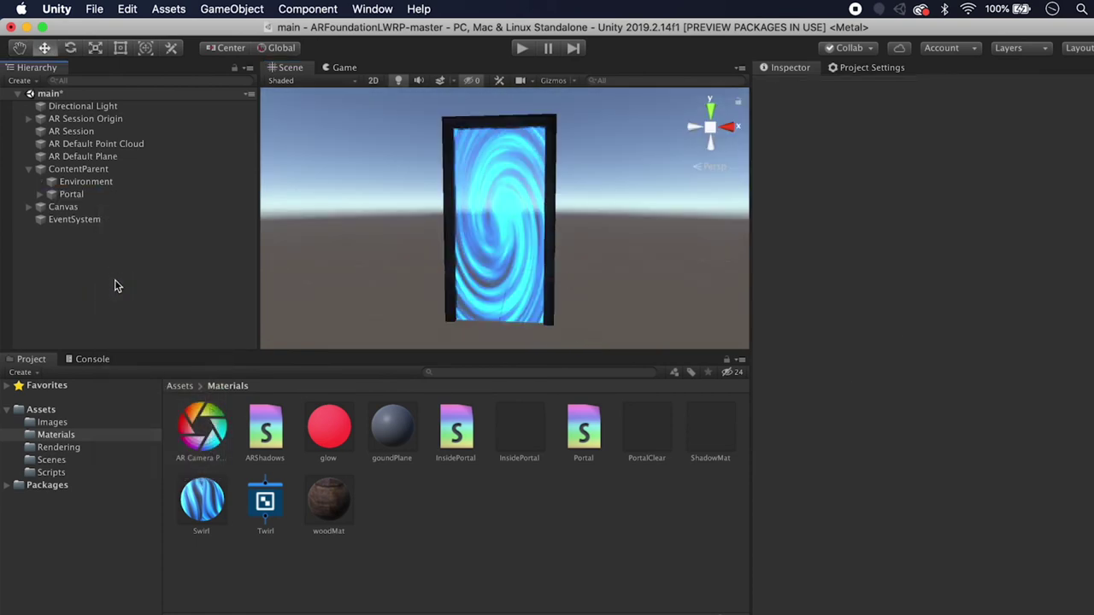
# Step: Open the Asset Store and search it for "Environent church"
pyautogui.click(344, 68)
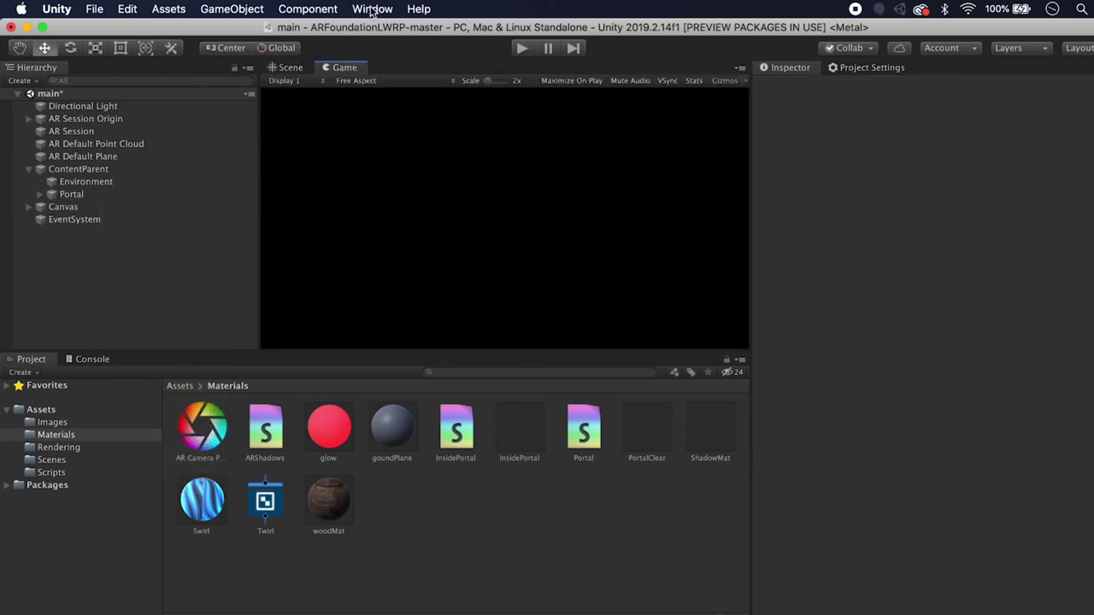
pyautogui.click(373, 9)
pyautogui.click(418, 106)
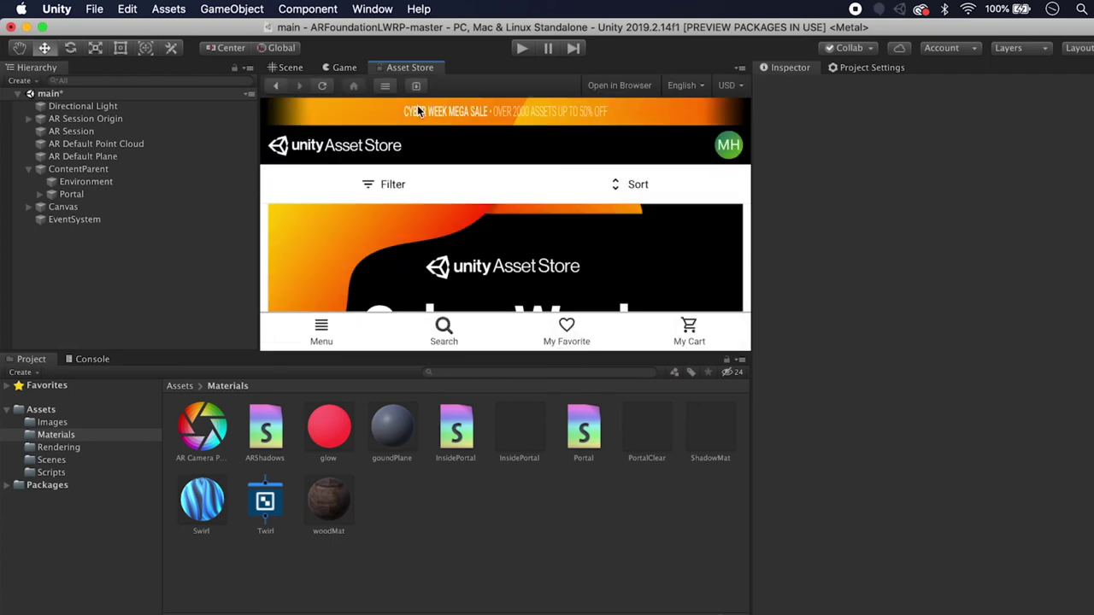
pyautogui.write('Envir')
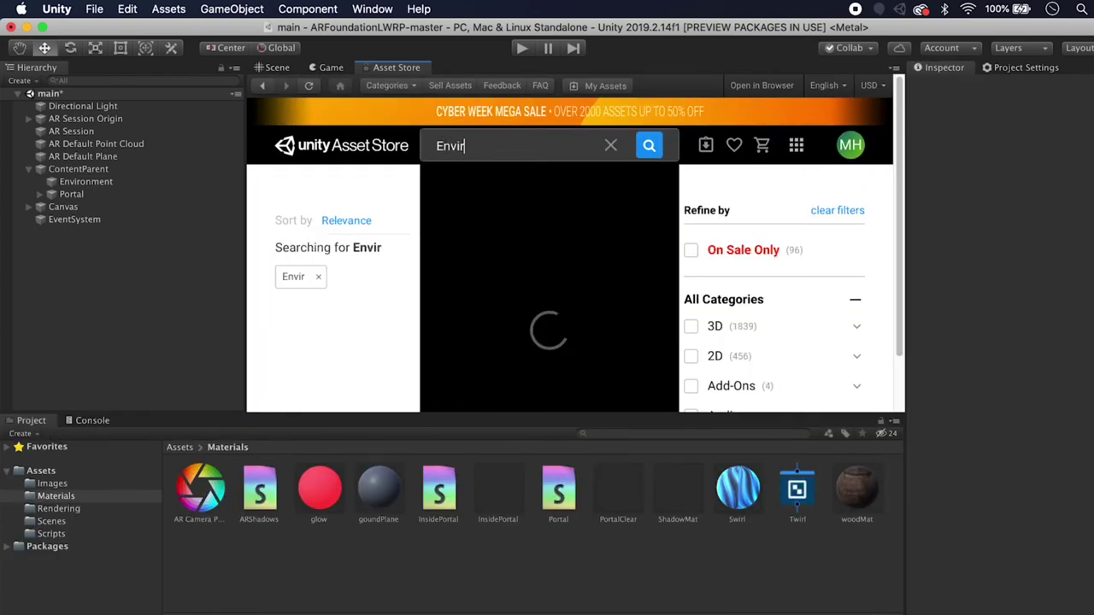
pyautogui.write('onent church')
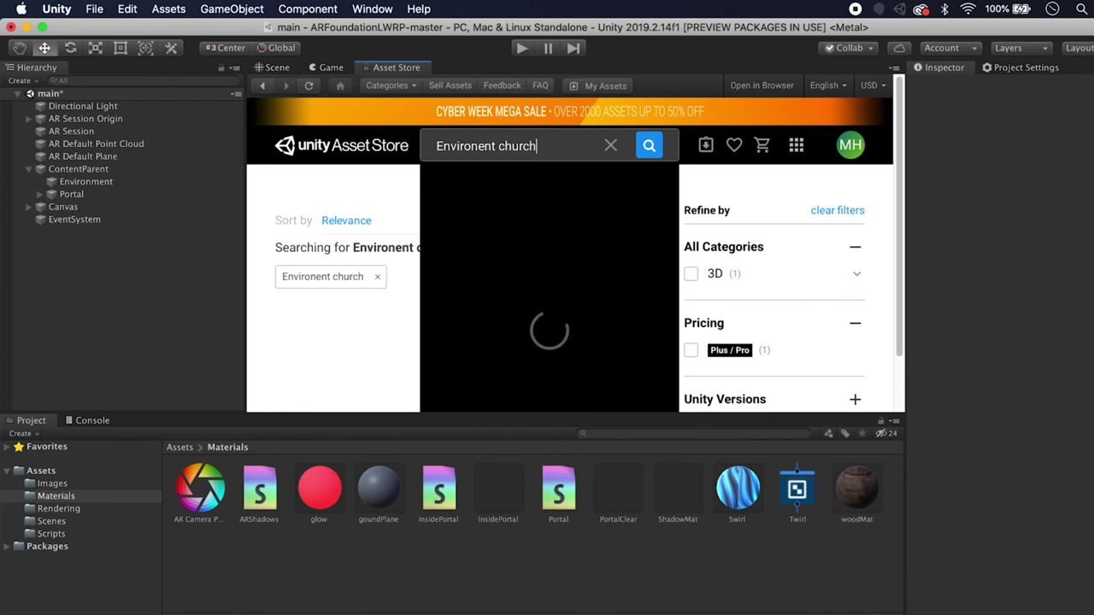
# Step: Import the free Church Model by HarpetStudio from the search results into the project
pyautogui.scroll(-5, 515, 312)
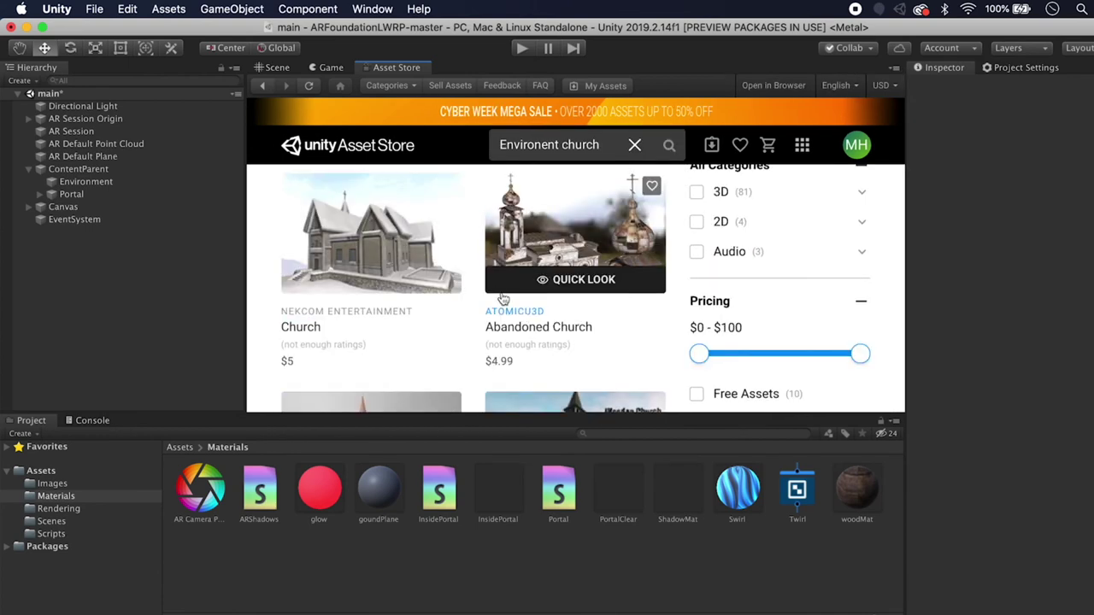
pyautogui.scroll(-3, 485, 282)
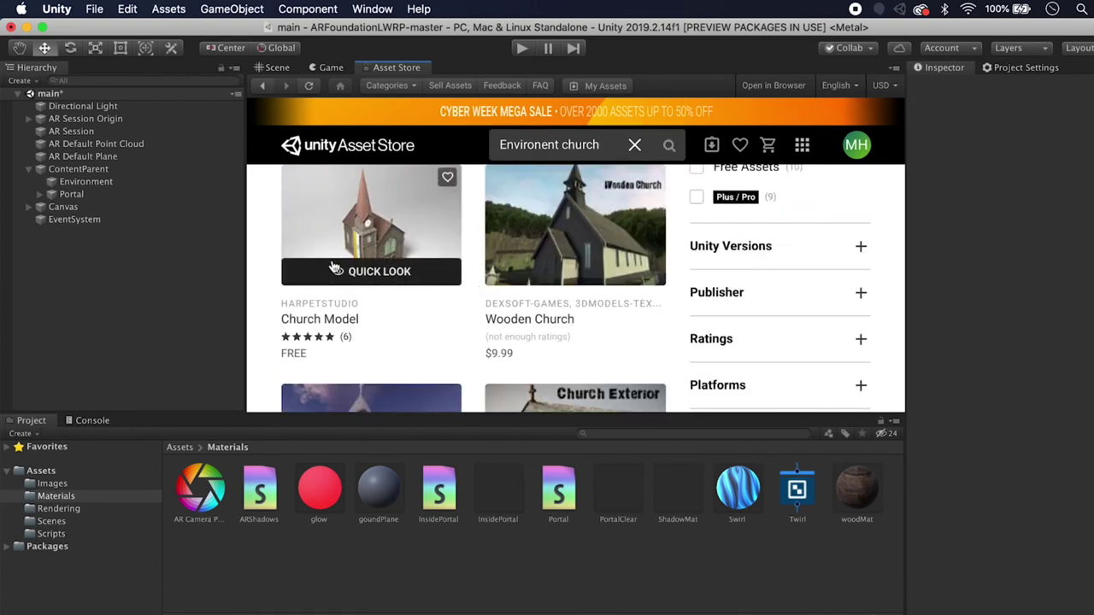
pyautogui.scroll(1, 371, 315)
pyautogui.click(334, 333)
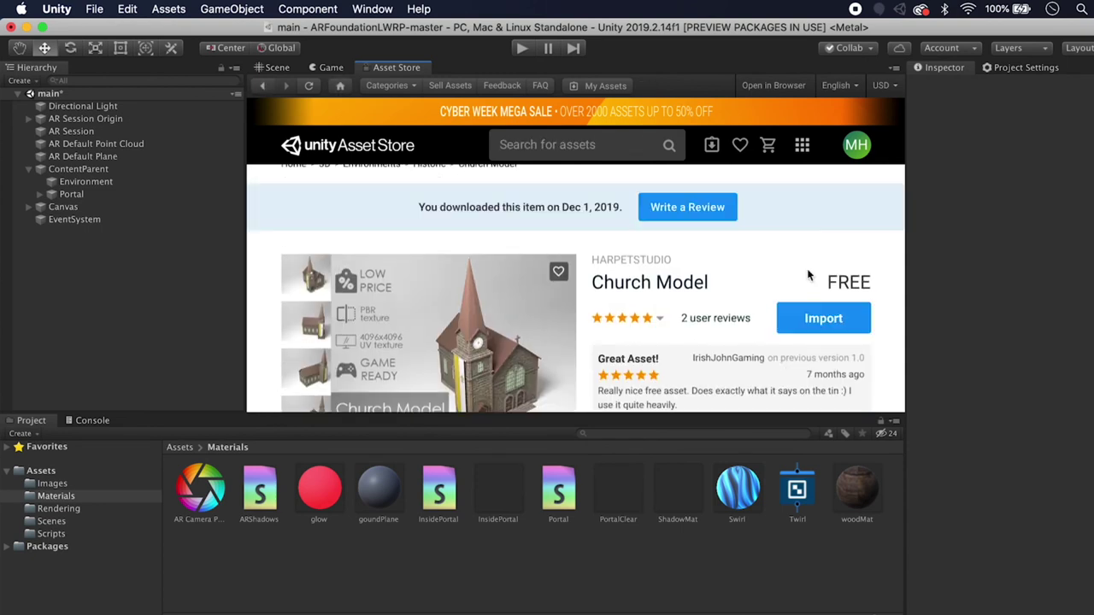
pyautogui.click(826, 319)
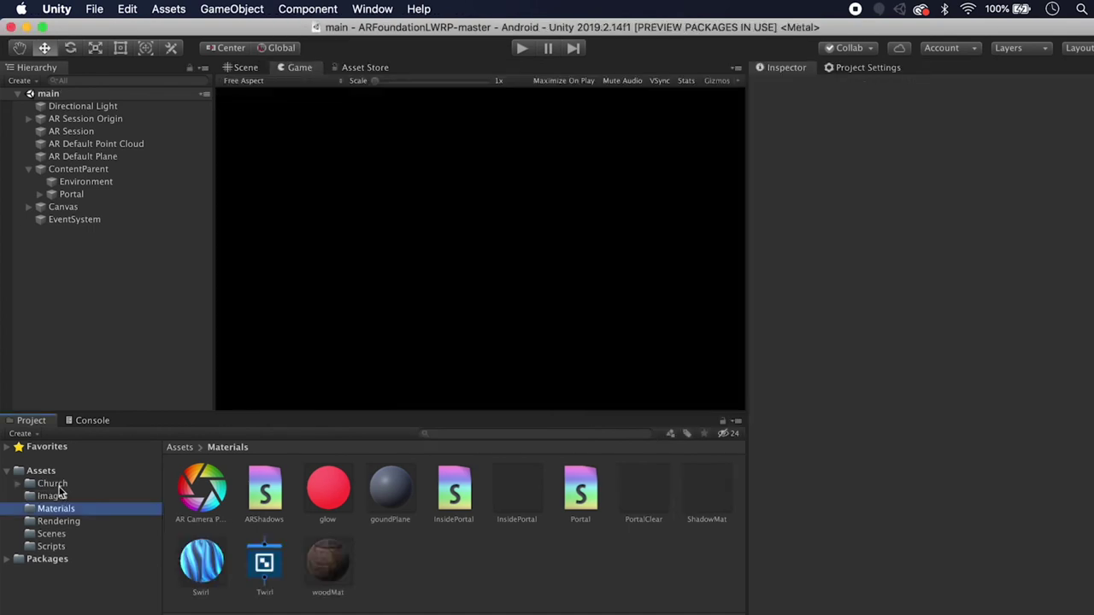
# Step: Place the Church prefab under Environment and position it behind the portal at X 0.77, Y 0.32, Z 1.74
pyautogui.click(57, 485)
pyautogui.doubleClick(274, 496)
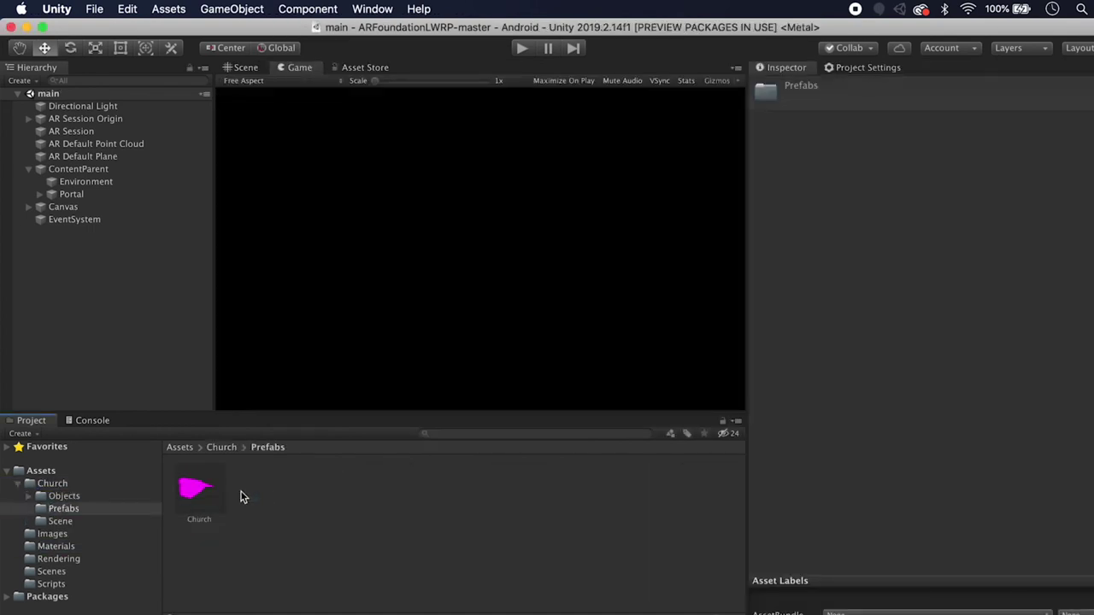
pyautogui.moveTo(201, 491); pyautogui.dragTo(80, 185)
pyautogui.click(247, 67)
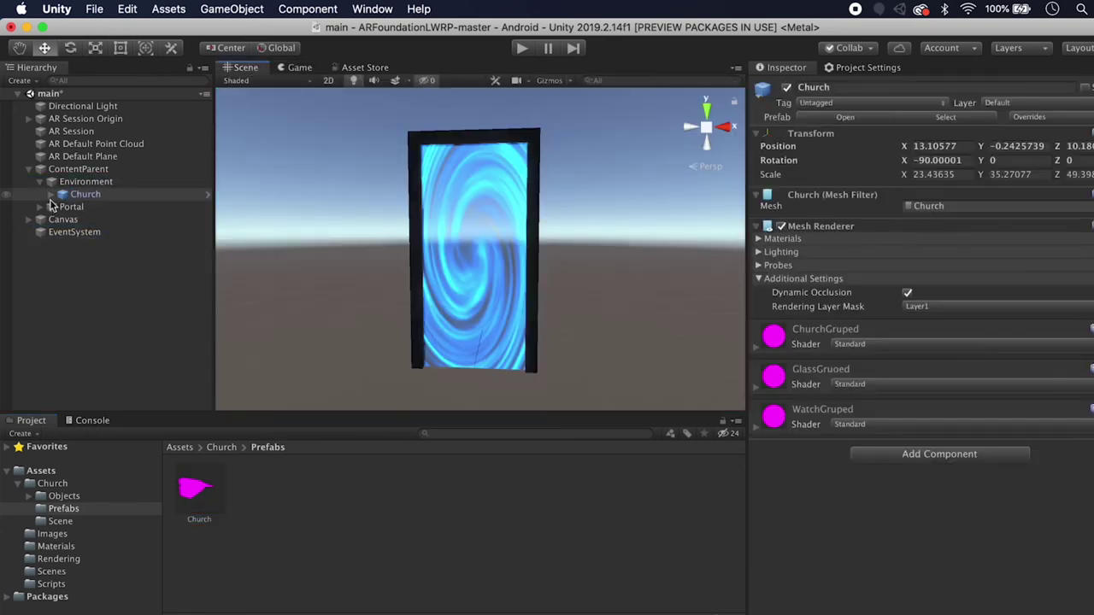
pyautogui.keyDown('alt'); pyautogui.moveTo(313, 177); pyautogui.dragTo(489, 261); pyautogui.keyUp('alt')
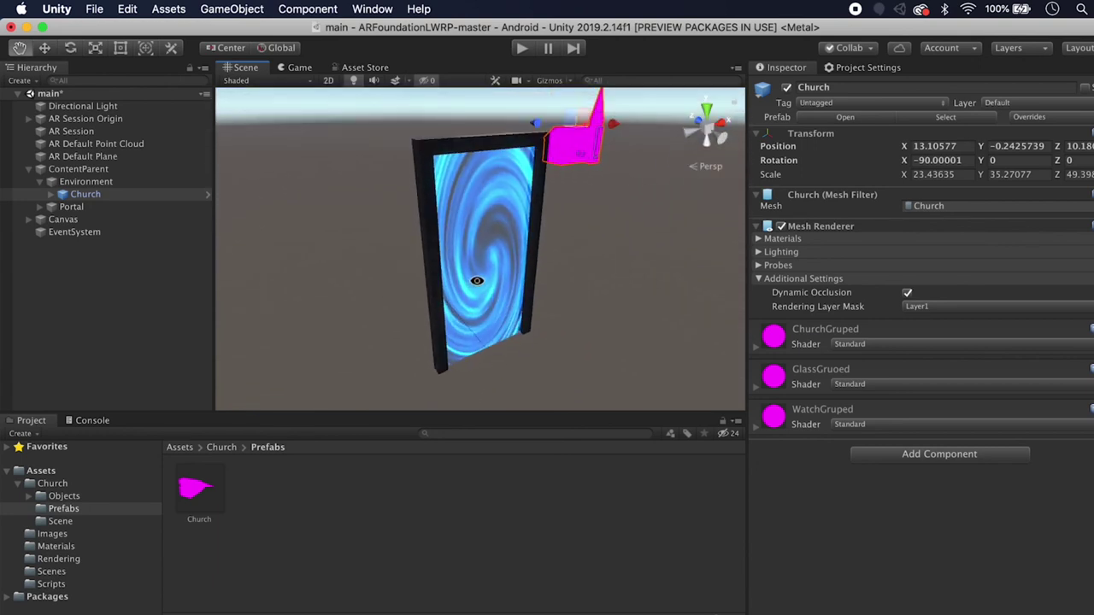
pyautogui.moveTo(484, 139); pyautogui.dragTo(507, 317)
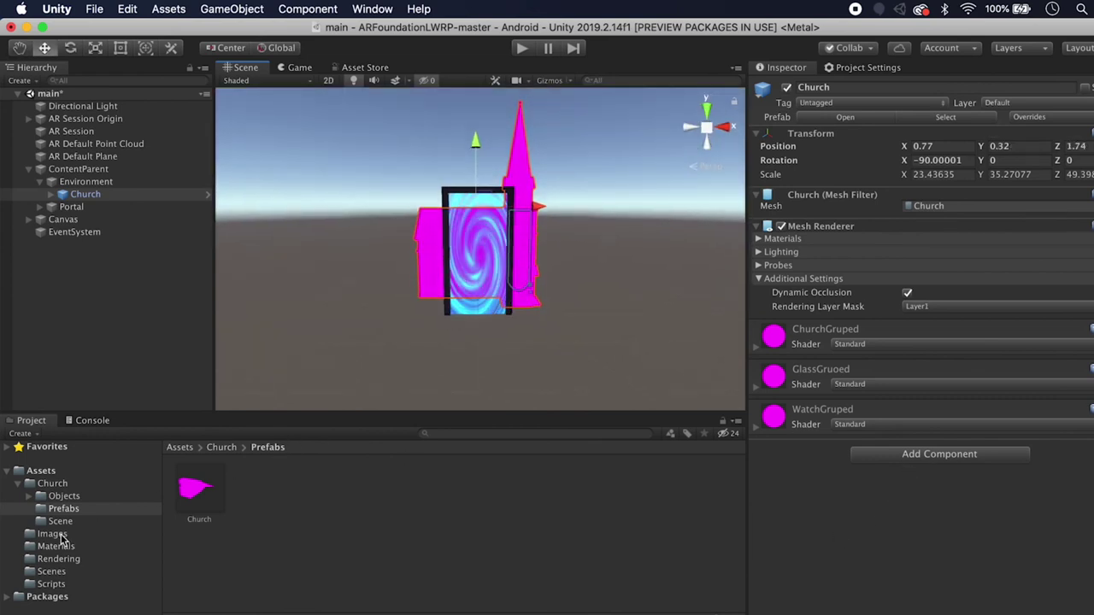
# Step: Show the Materials folder's contents and completely unpack the Church prefab in the scene
pyautogui.click(19, 483)
pyautogui.click(57, 509)
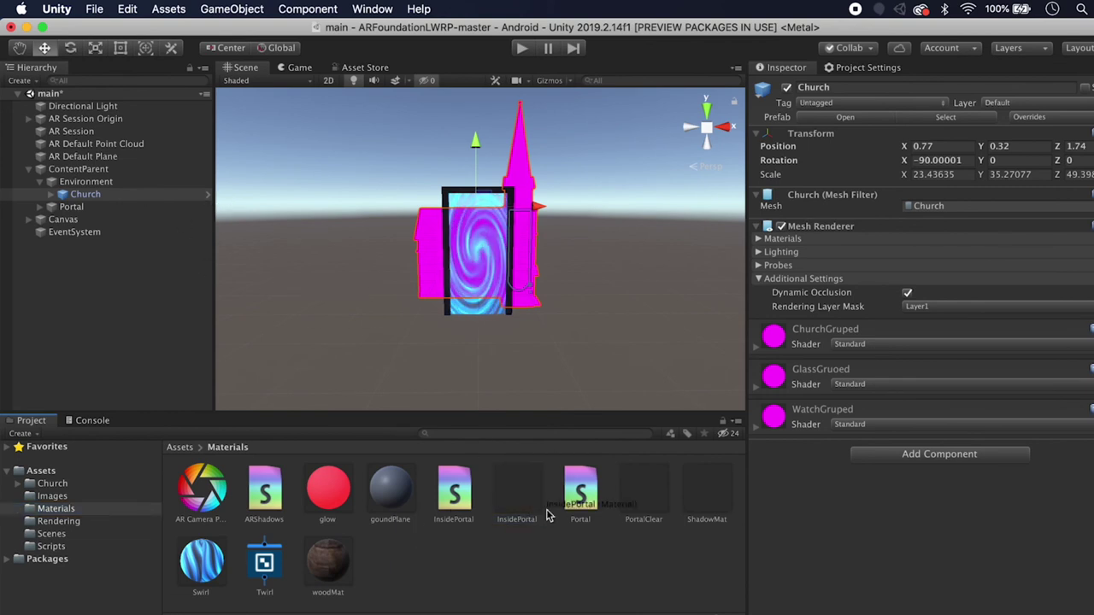
pyautogui.click(53, 195)
pyautogui.rightClick(88, 201)
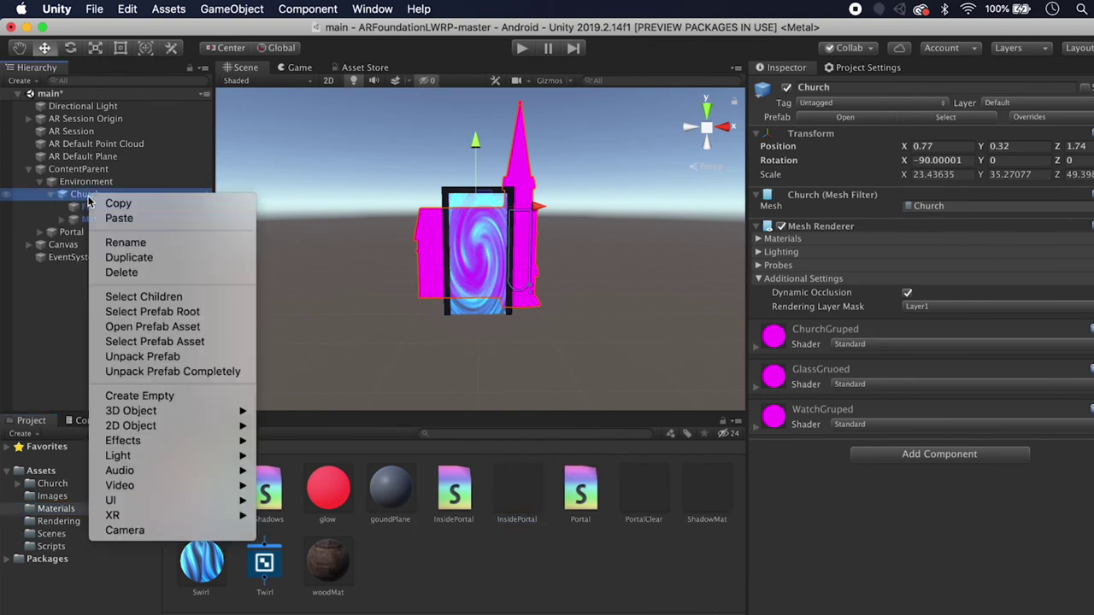
pyautogui.click(145, 376)
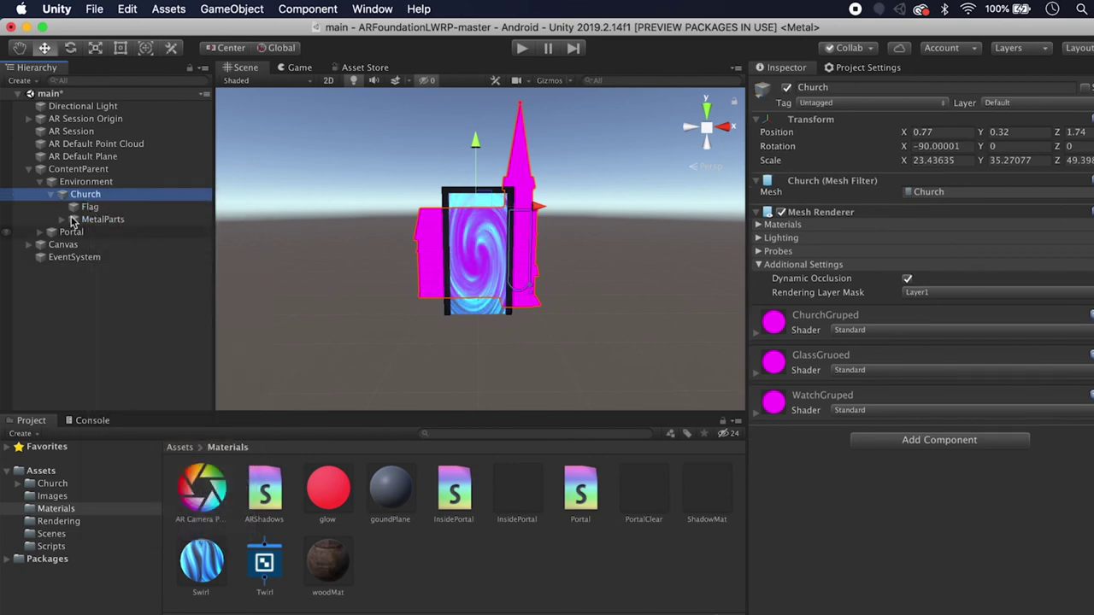
# Step: Set the Flag material's shader to Custom/InsidePortal and its Texture2D to the UltraHDtextureChurchUV_4096 texture
pyautogui.click(62, 219)
pyautogui.click(89, 207)
pyautogui.click(898, 330)
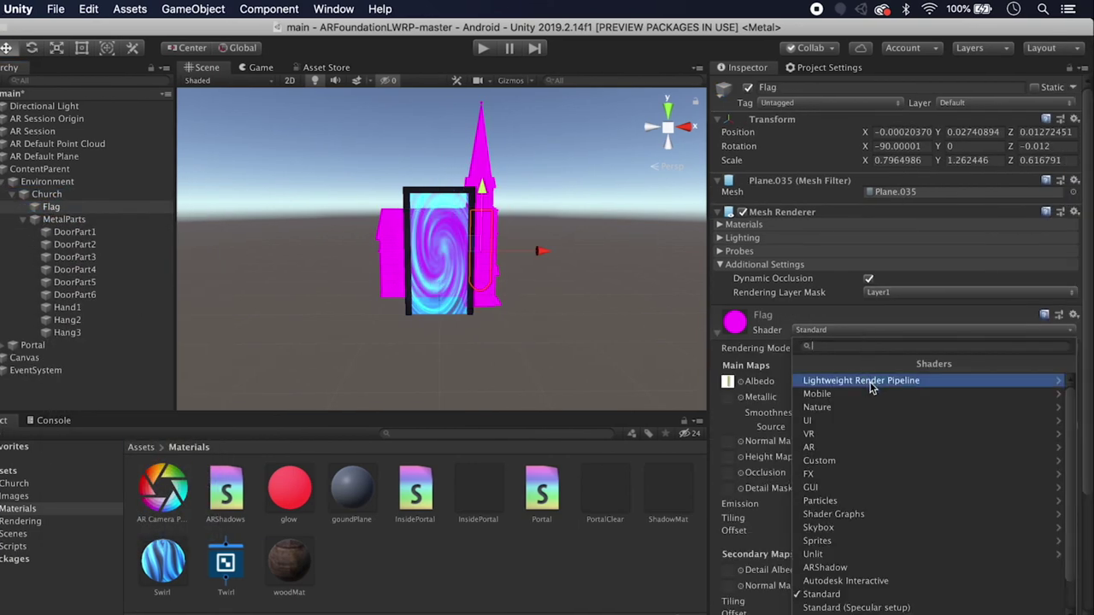
pyautogui.click(835, 462)
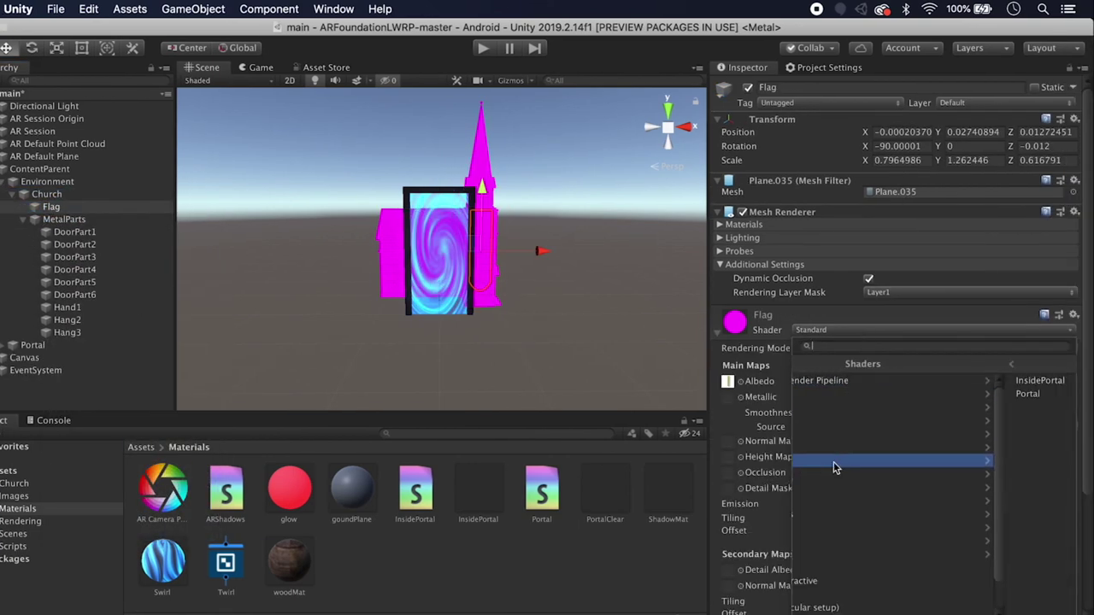
pyautogui.click(830, 380)
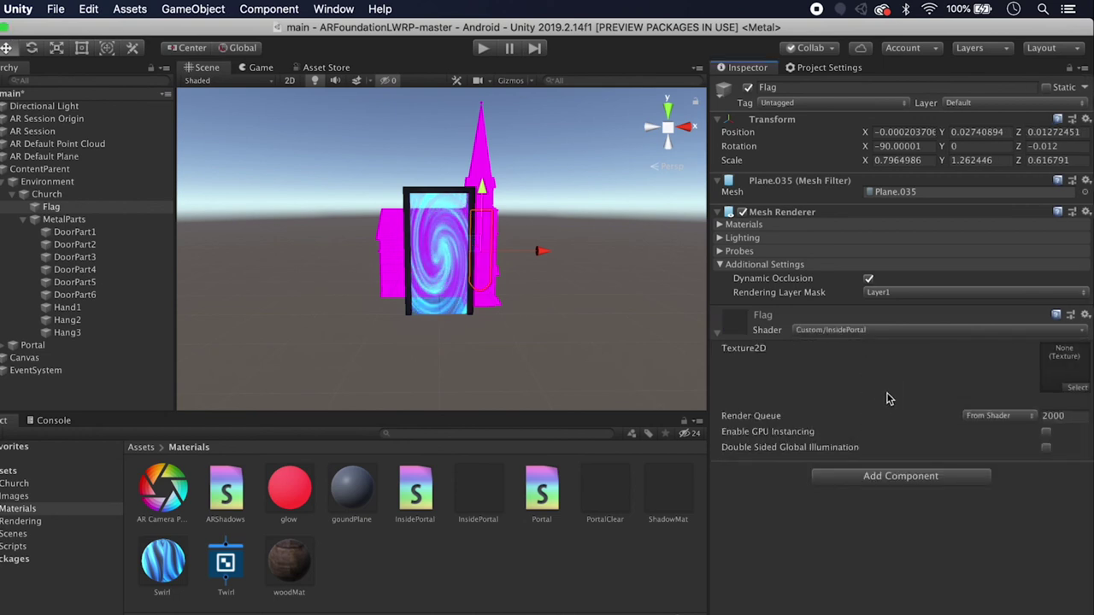
pyautogui.click(1077, 385)
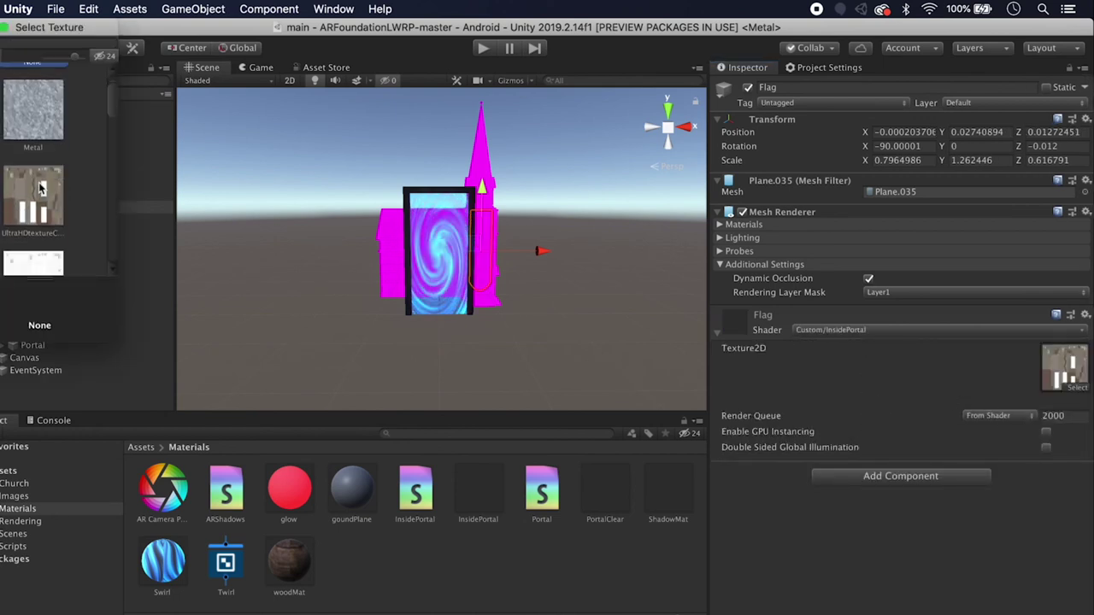
pyautogui.doubleClick(40, 188)
pyautogui.keyDown('alt'); pyautogui.moveTo(313, 246); pyautogui.dragTo(314, 261); pyautogui.keyUp('alt')
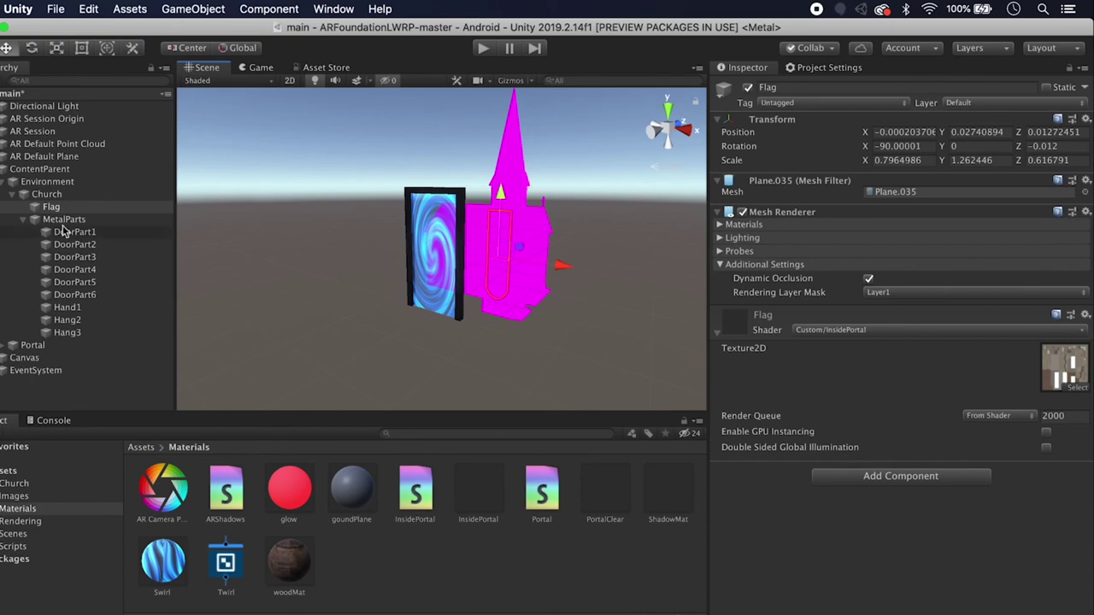
# Step: Switch the Church object's ChurchGruped, GlassGruoed and WatchGruped materials to the Custom/InsidePortal shader
pyautogui.click(62, 221)
pyautogui.click(47, 194)
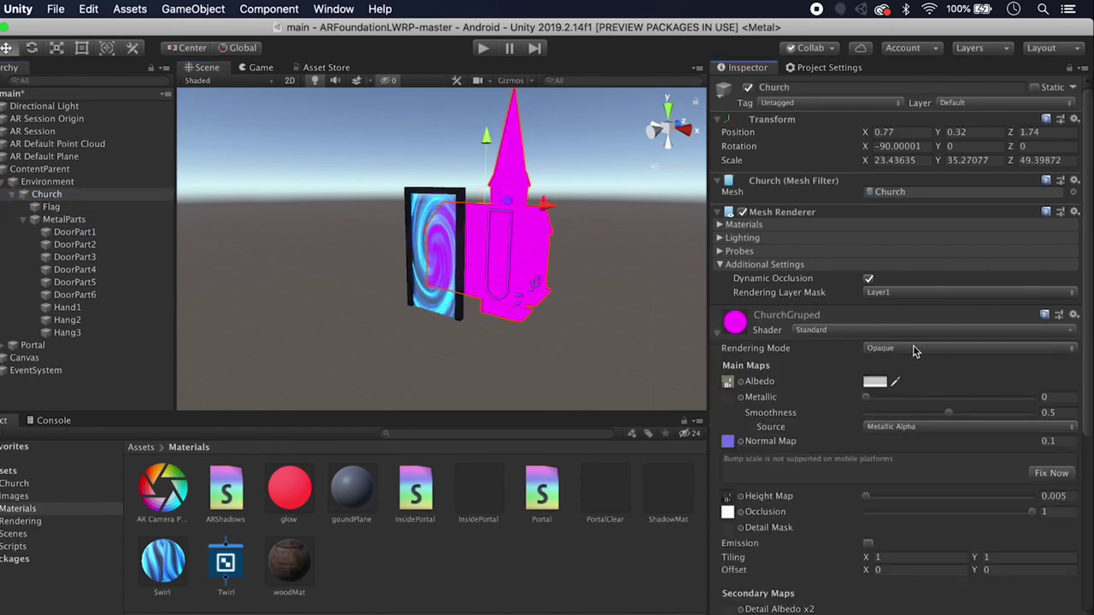
pyautogui.click(888, 335)
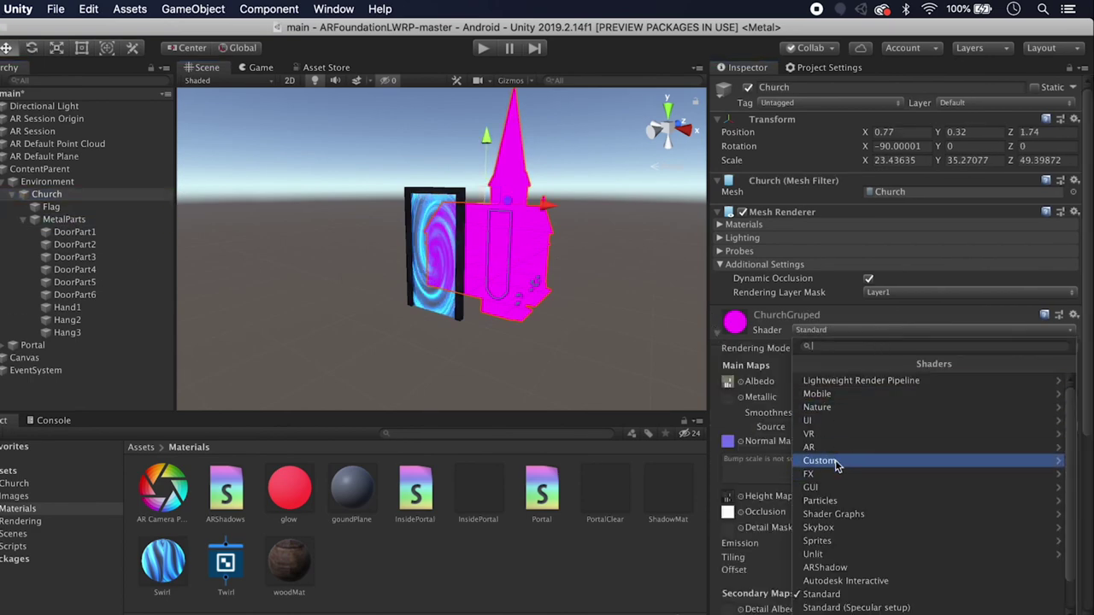
pyautogui.click(753, 481)
pyautogui.click(719, 485)
pyautogui.scroll(-4, 922, 462)
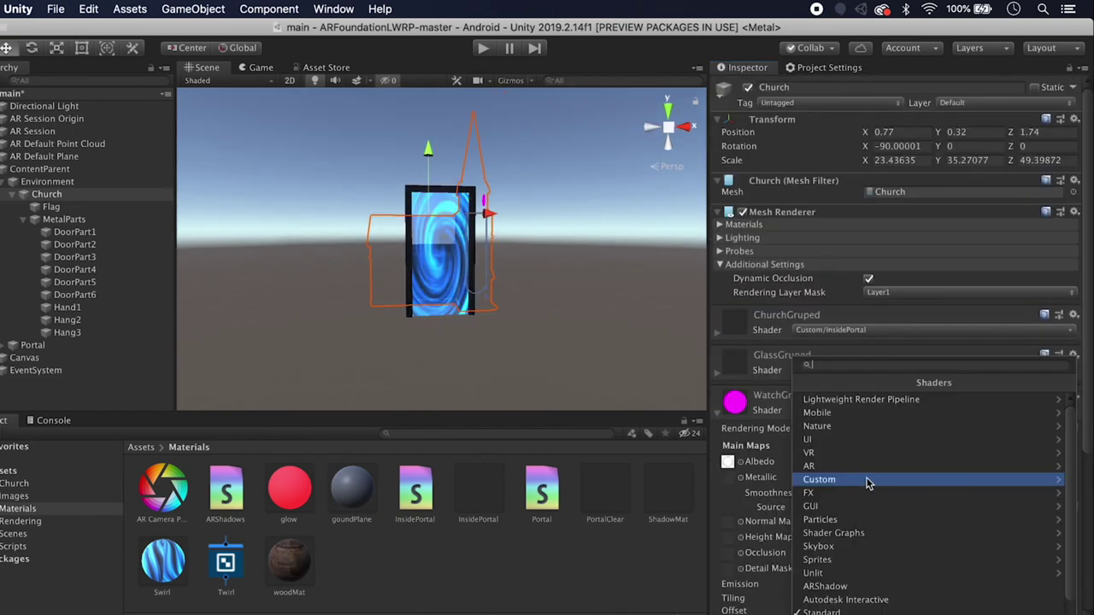
pyautogui.click(866, 482)
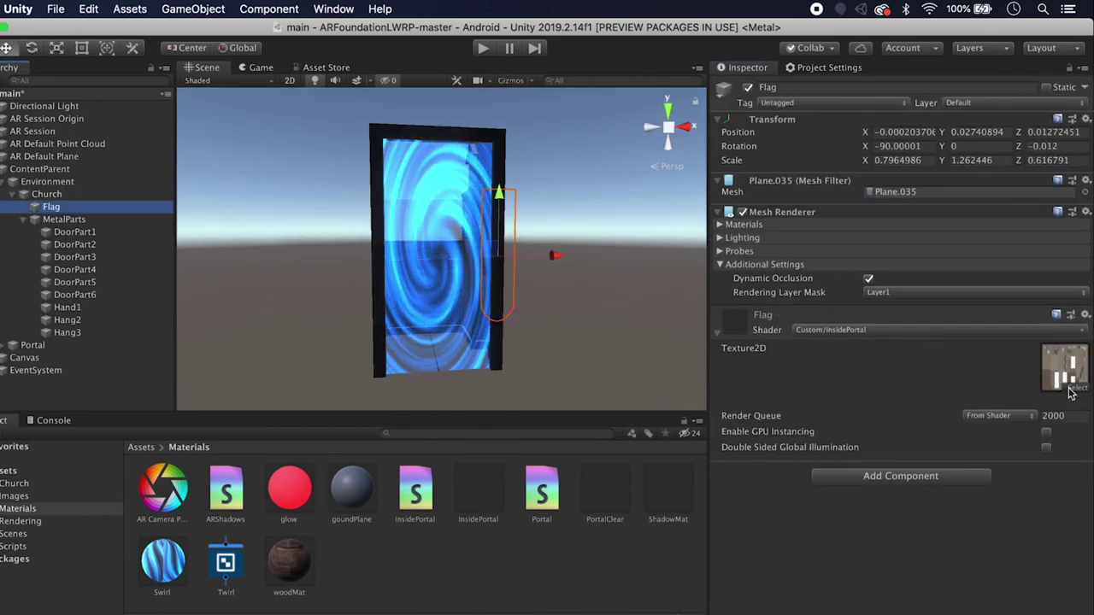
# Step: Replace the Flag material's Texture2D with the gold-and-white flag texture
pyautogui.click(1071, 390)
pyautogui.scroll(-5, 71, 227)
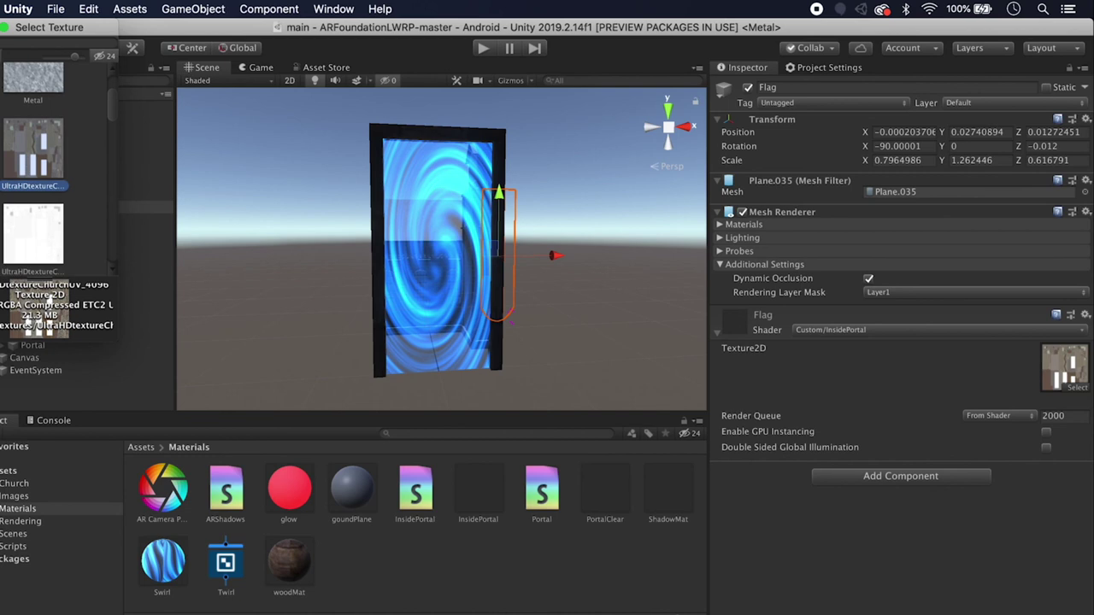
pyautogui.doubleClick(49, 208)
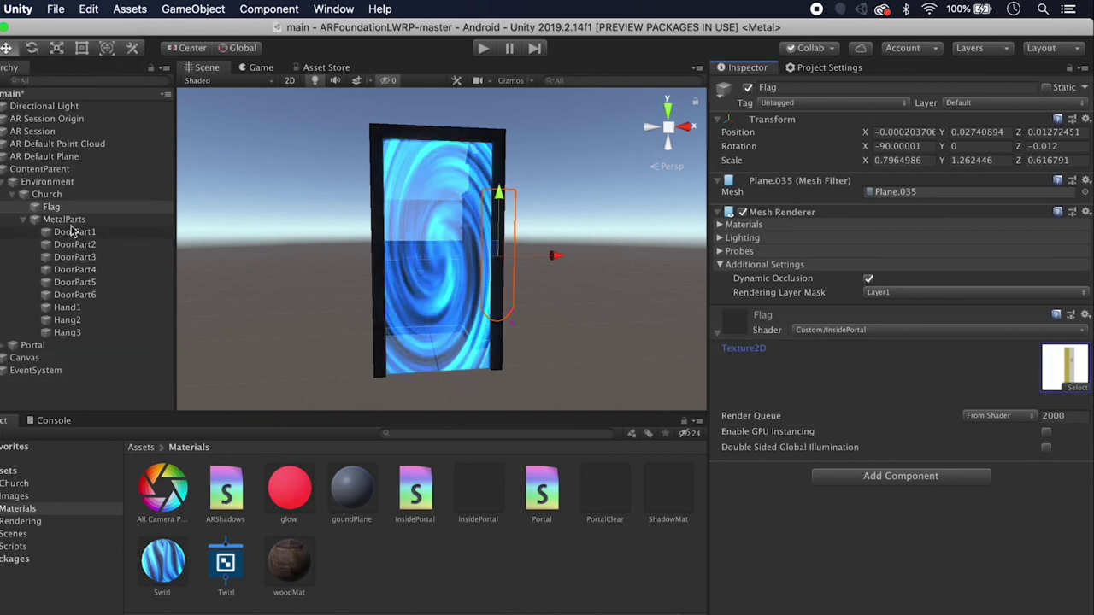
# Step: Set the DoorParts material shared by the MetalParts objects to the Custom/InsidePortal shader with the church UV texture, and collapse MetalParts
pyautogui.click(69, 220)
pyautogui.click(73, 232)
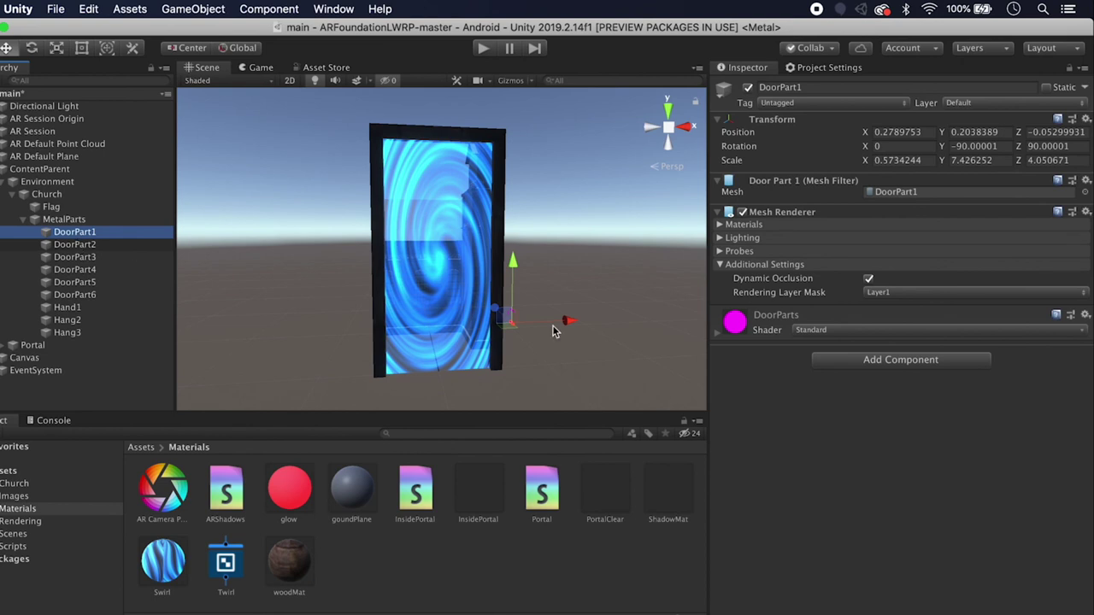
pyautogui.click(736, 332)
pyautogui.click(834, 330)
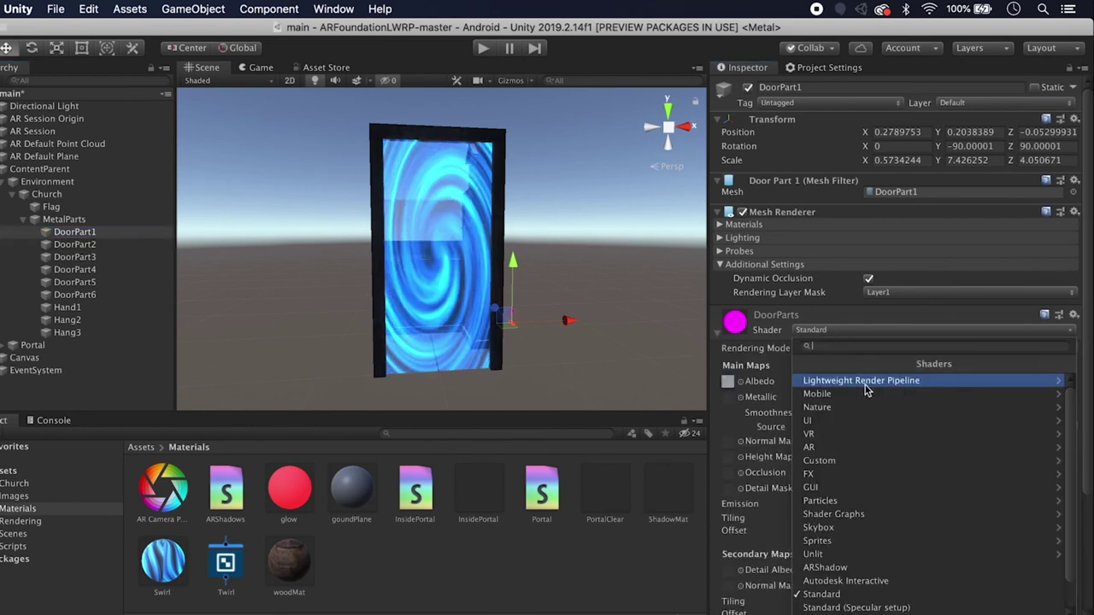
pyautogui.click(744, 462)
pyautogui.click(67, 320)
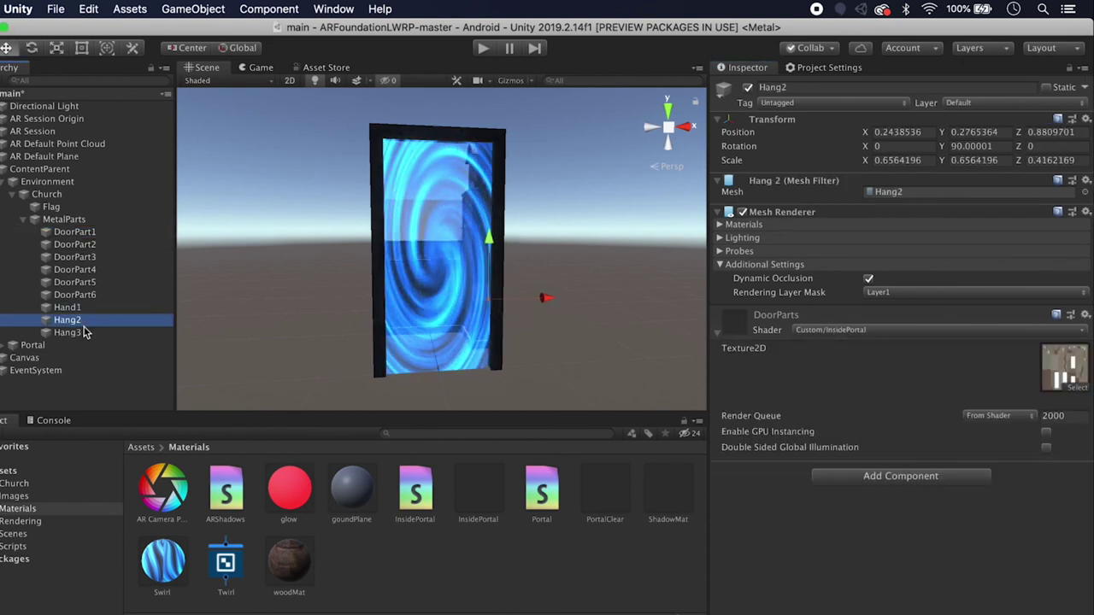
pyautogui.click(69, 332)
pyautogui.click(24, 220)
pyautogui.click(51, 206)
pyautogui.click(48, 195)
pyautogui.click(115, 336)
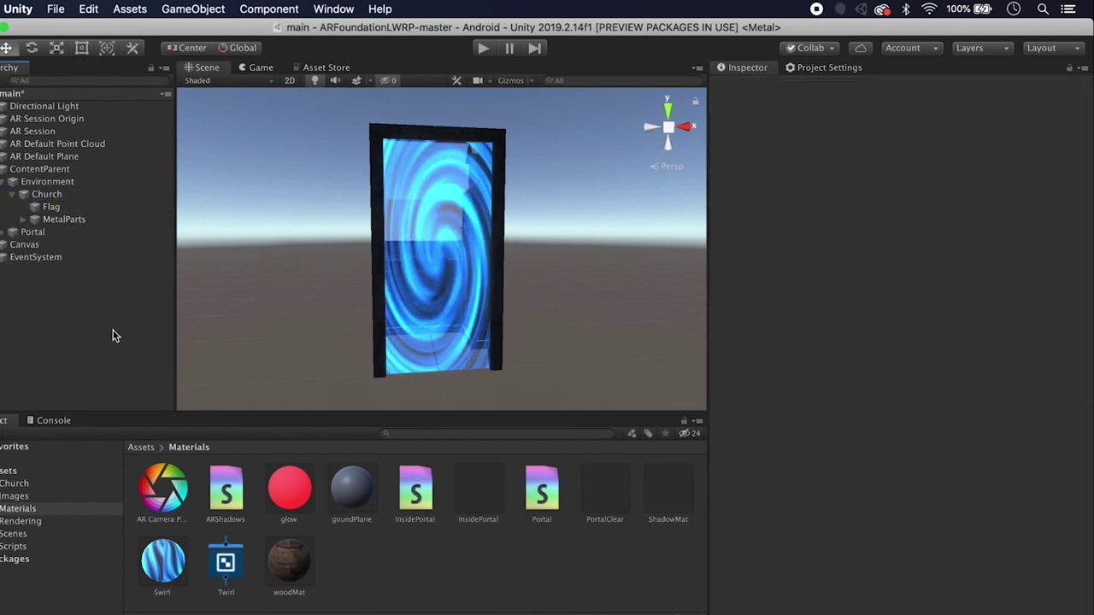
pyautogui.scroll(3, 462, 326)
pyautogui.scroll(-4, 462, 326)
pyautogui.scroll(-2, 461, 321)
pyautogui.scroll(3, 461, 321)
pyautogui.scroll(-2, 461, 322)
pyautogui.scroll(2, 460, 321)
# Step: Set the render queue of the Church object's ChurchGruped, GlassGruoed and WatchGruped materials to 2001
pyautogui.click(54, 207)
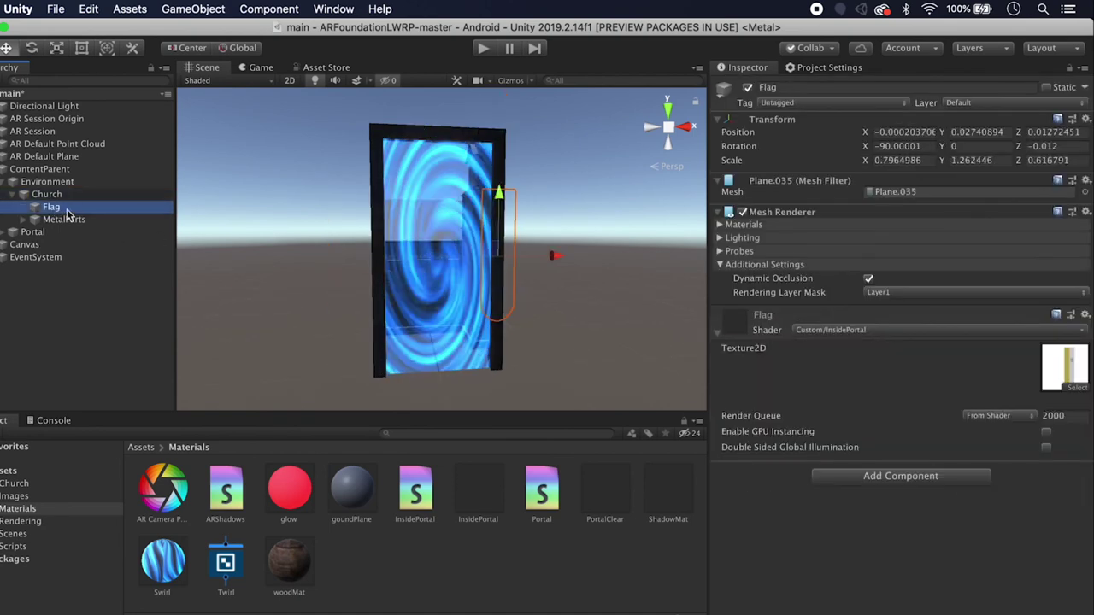
pyautogui.click(41, 196)
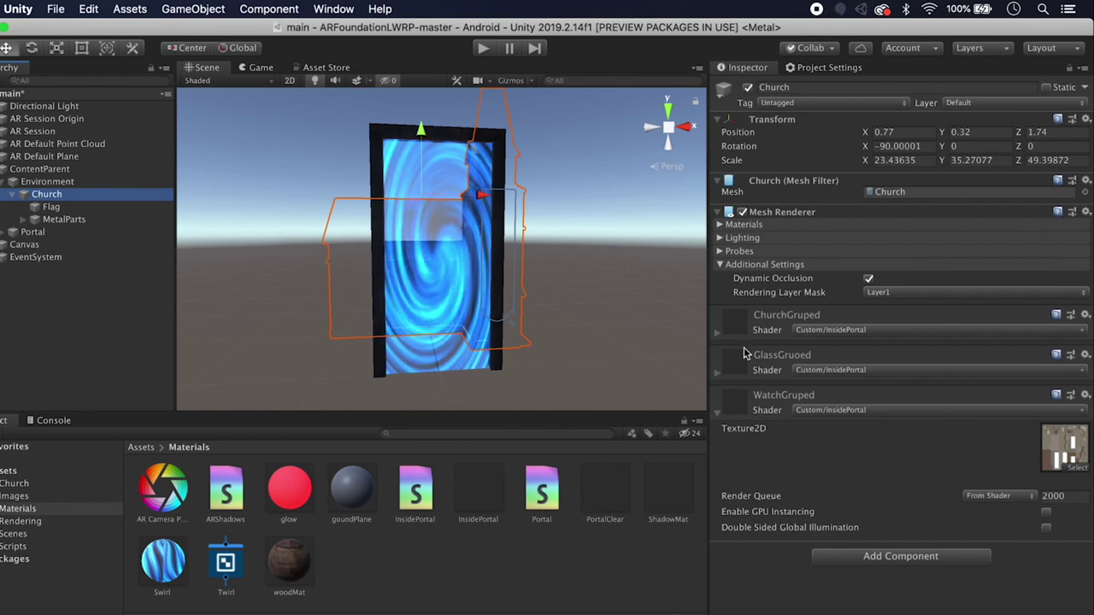
pyautogui.click(1067, 496)
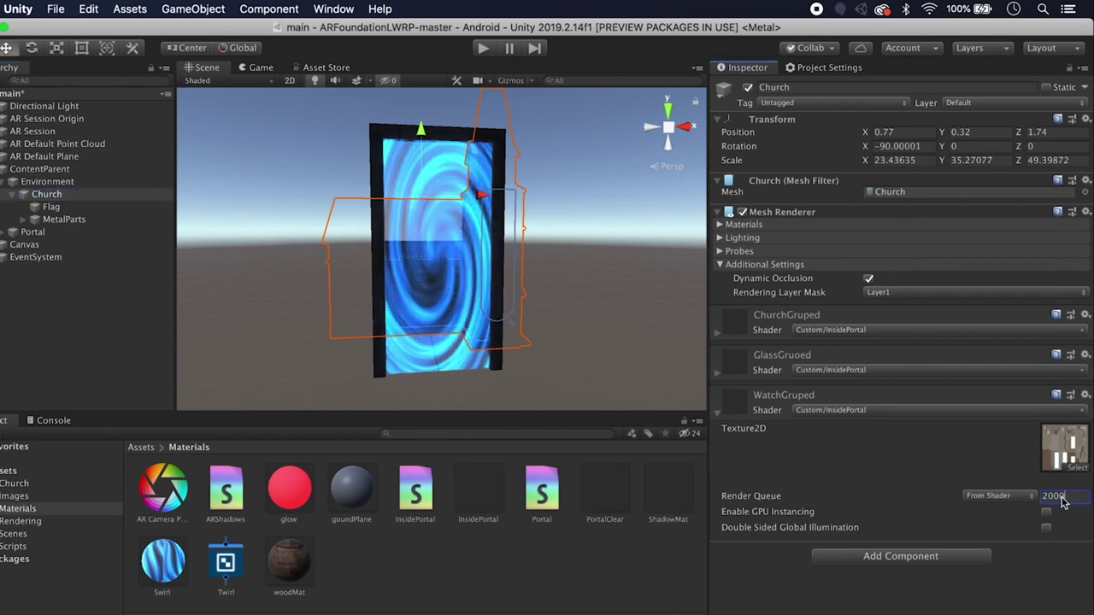
pyautogui.press('BackSpace')
pyautogui.write('1')
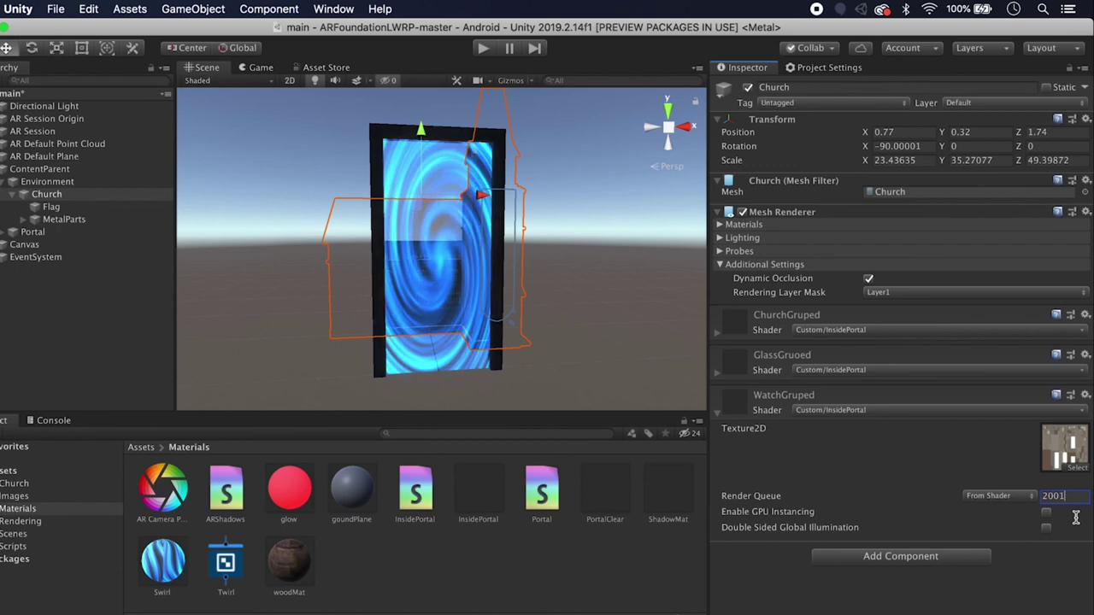
pyautogui.press('Return')
pyautogui.scroll(3, 458, 288)
pyautogui.scroll(-2, 458, 289)
pyautogui.scroll(2, 458, 289)
pyautogui.scroll(-2, 464, 293)
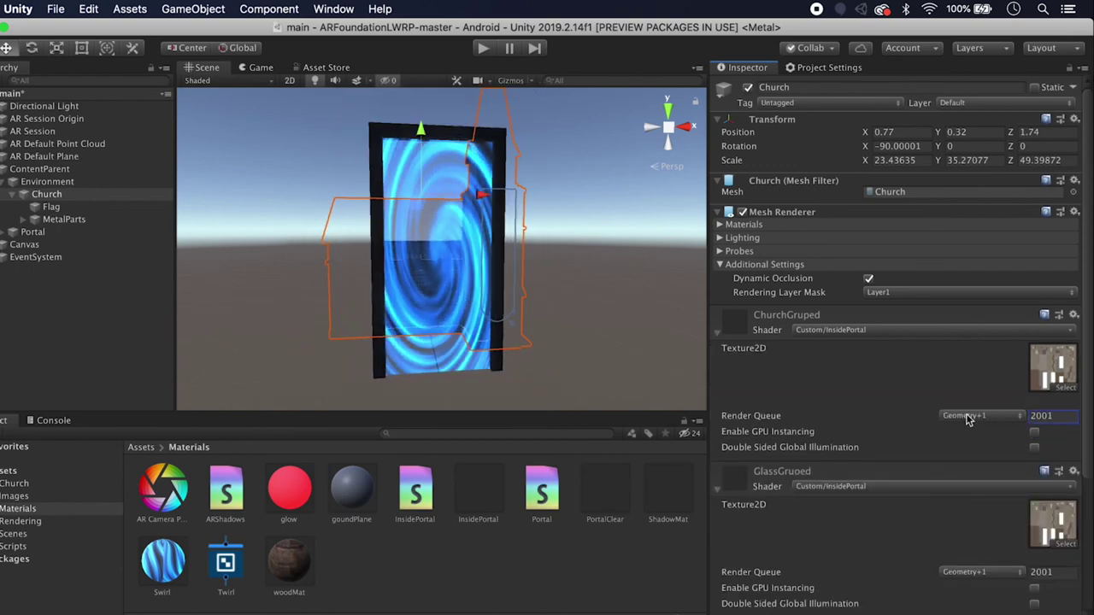
pyautogui.scroll(-3, 956, 380)
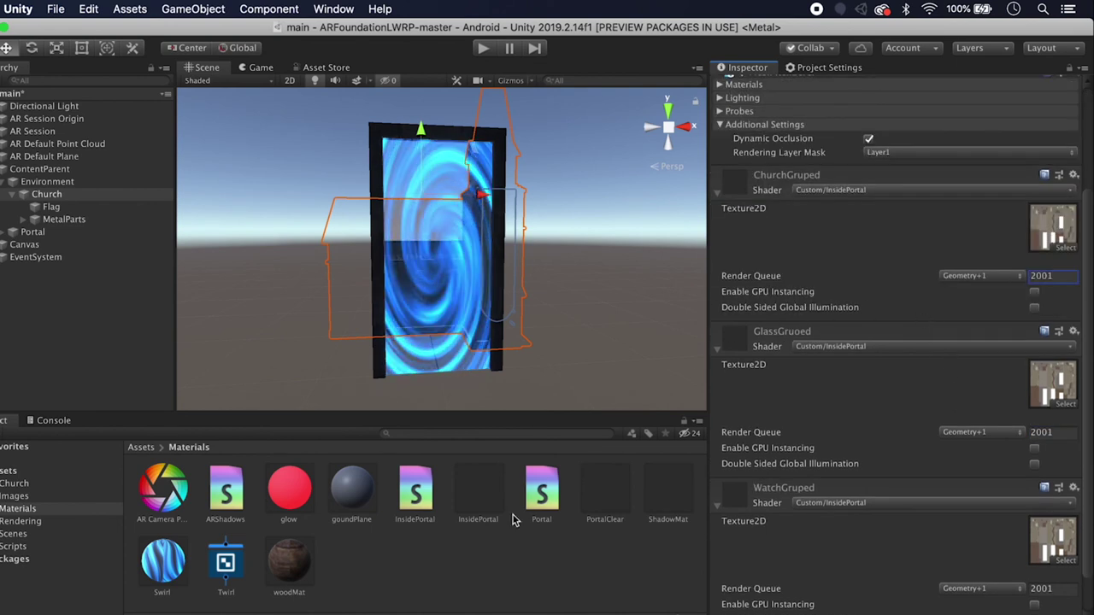
# Step: Open the InsidePortal shader in Visual Studio, set its Queue tag to Geometry+1, and return to the Unity scene
pyautogui.click(418, 505)
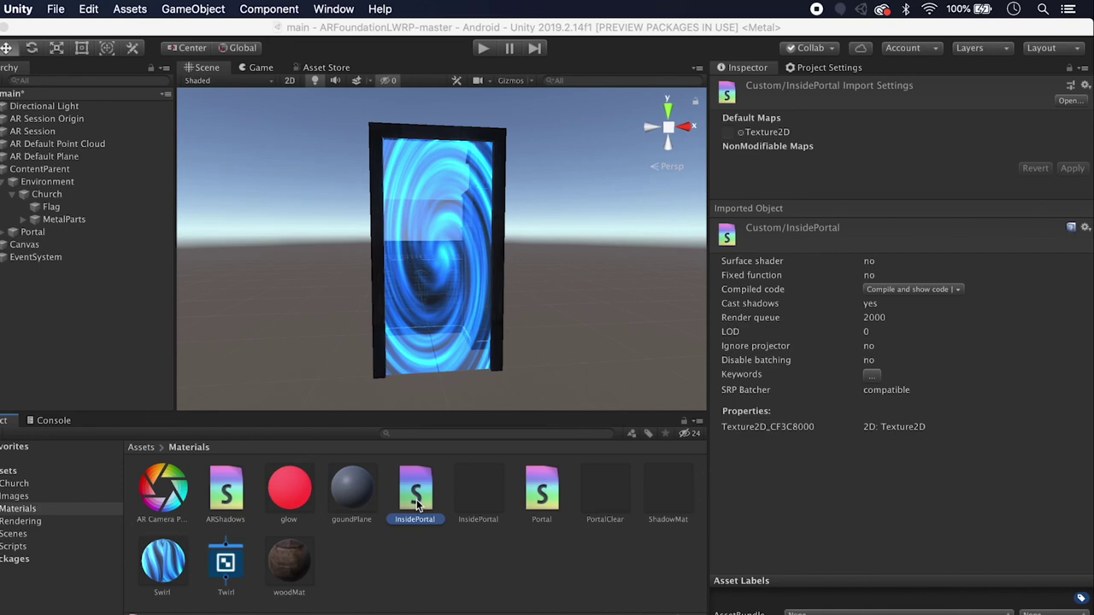
pyautogui.doubleClick(419, 505)
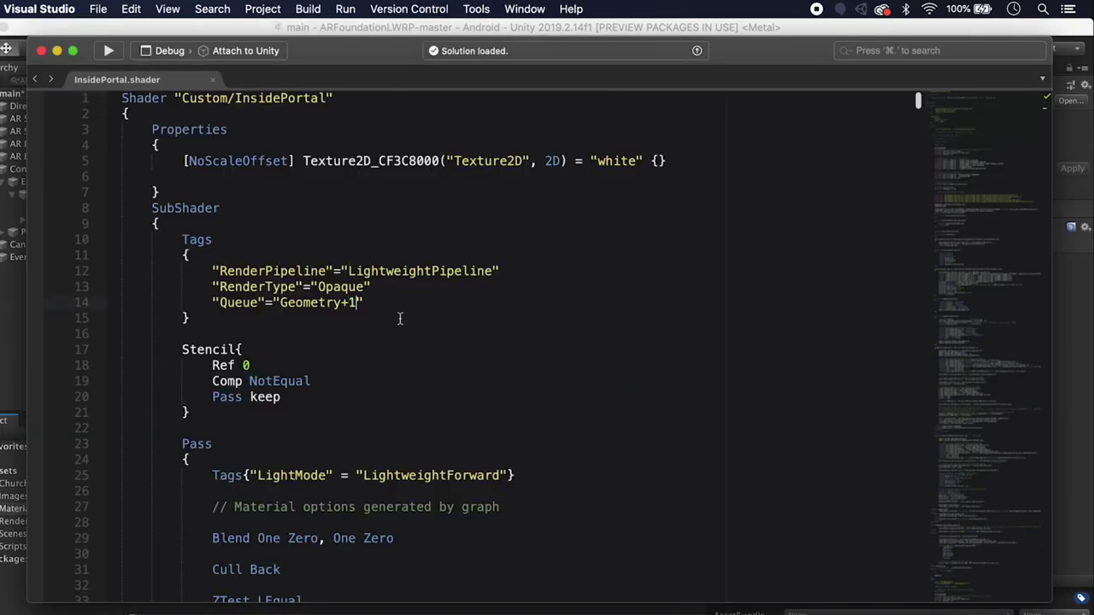
pyautogui.click(301, 25)
pyautogui.keyDown('alt'); pyautogui.moveTo(596, 283); pyautogui.dragTo(598, 317); pyautogui.keyUp('alt')
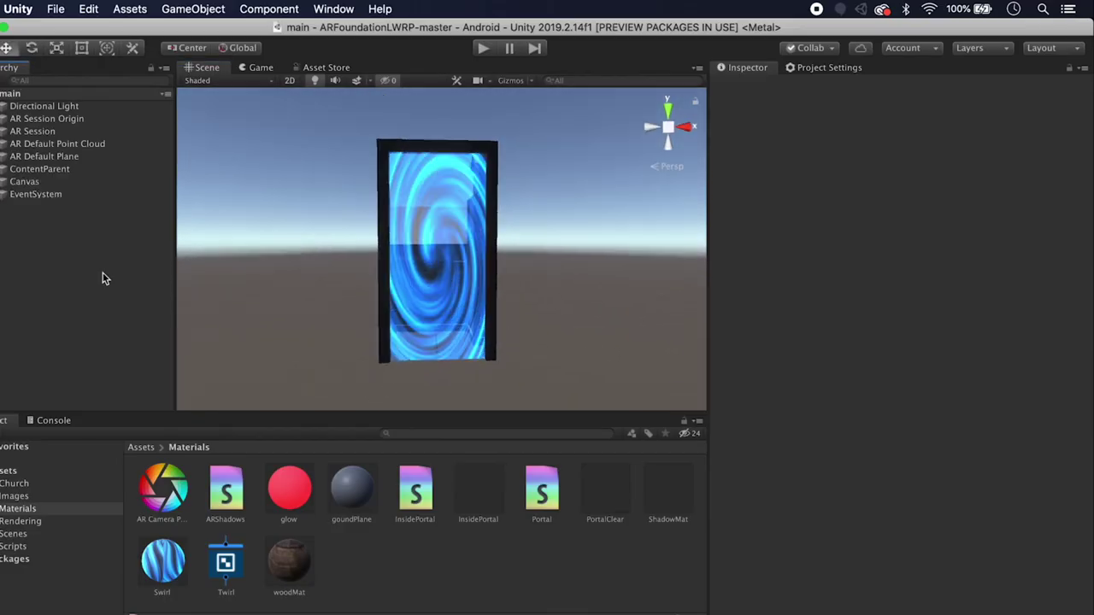